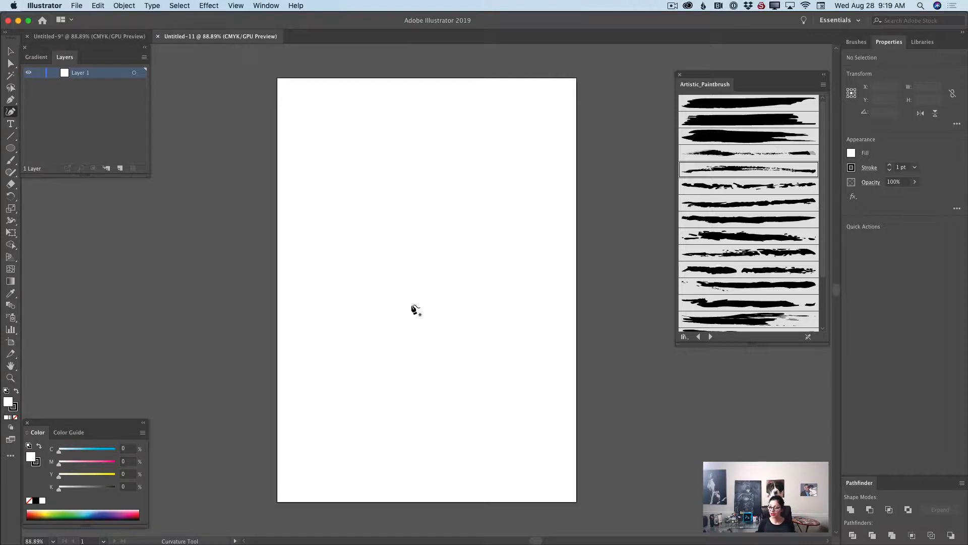
Draw a closed egg-shaped path about 218 by 314 pt on the lower half of the artboard with the Curvature tool.
click(414, 302)
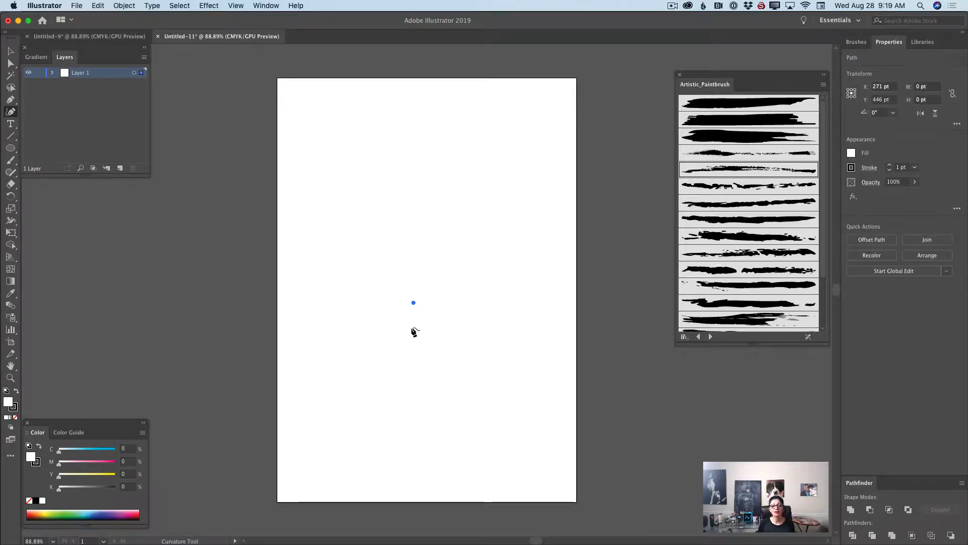
click(378, 360)
click(430, 438)
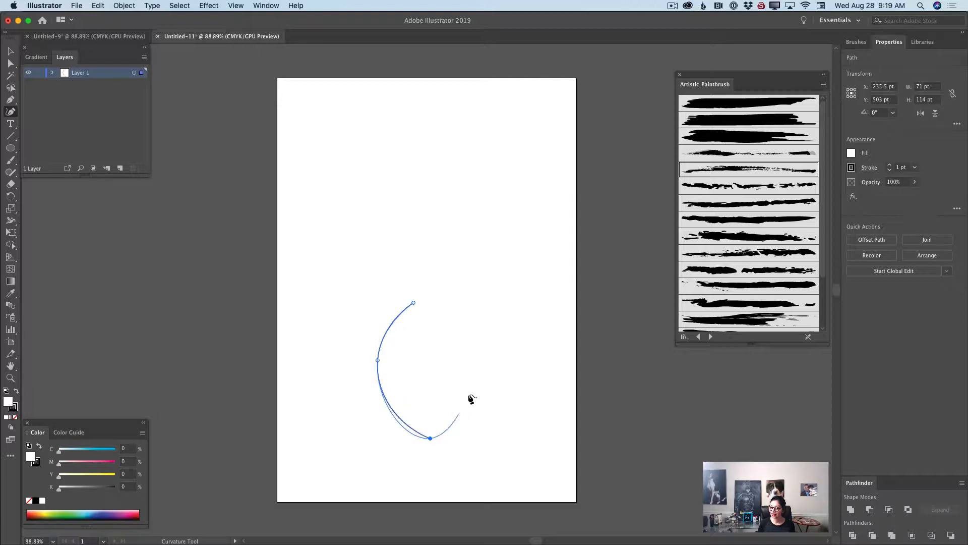
click(487, 360)
click(446, 279)
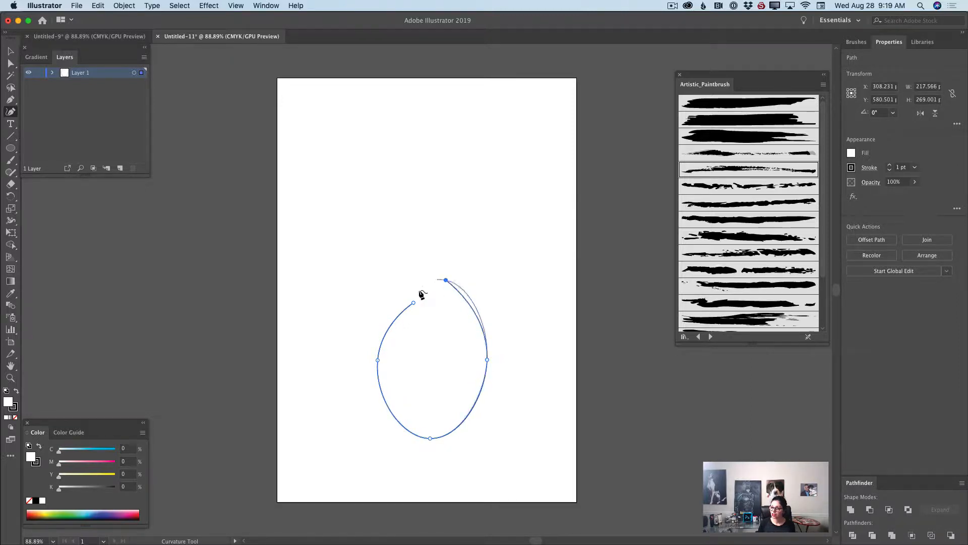
click(413, 303)
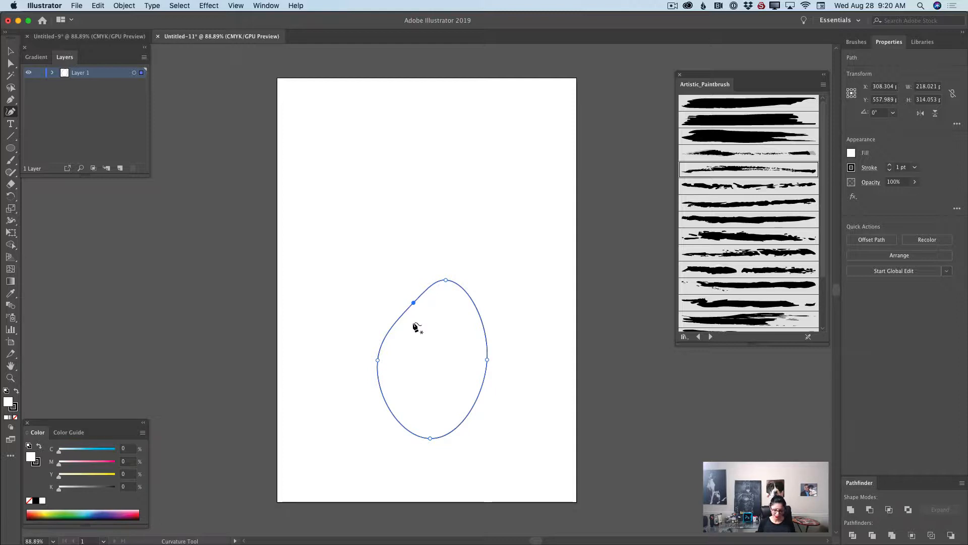
Delete the path's upper-left anchor point and adjust the remaining anchors into an even oval about 217 by 328 pt.
key(Delete)
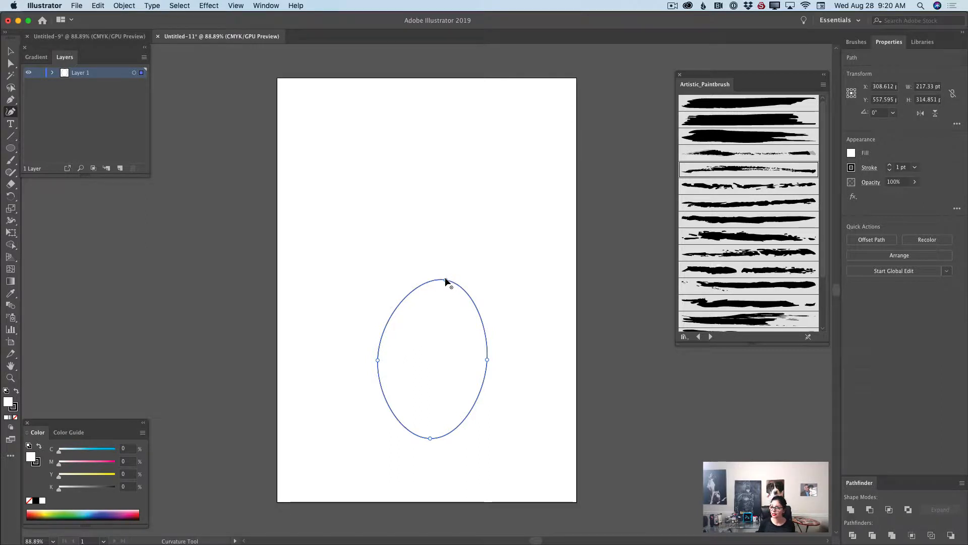
drag(445, 280, 437, 280)
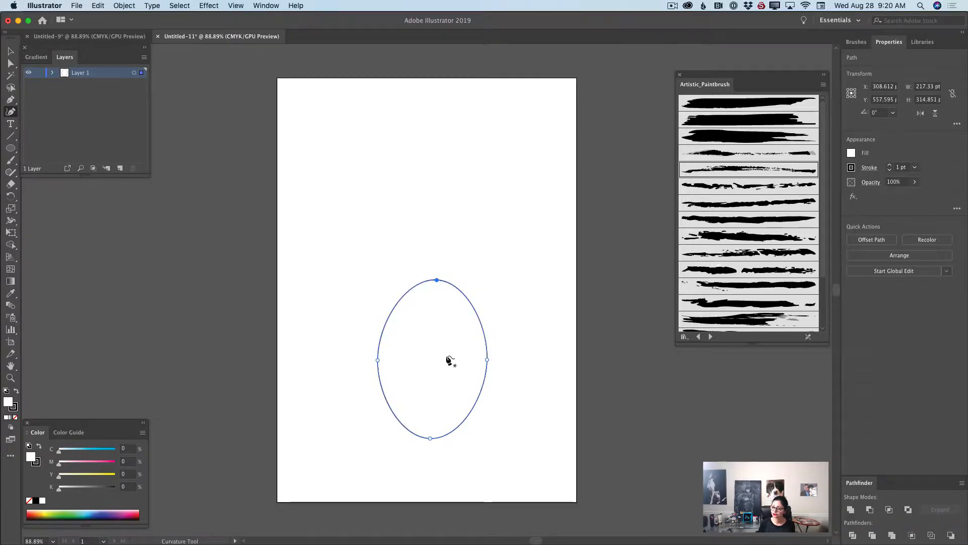
drag(430, 438, 431, 445)
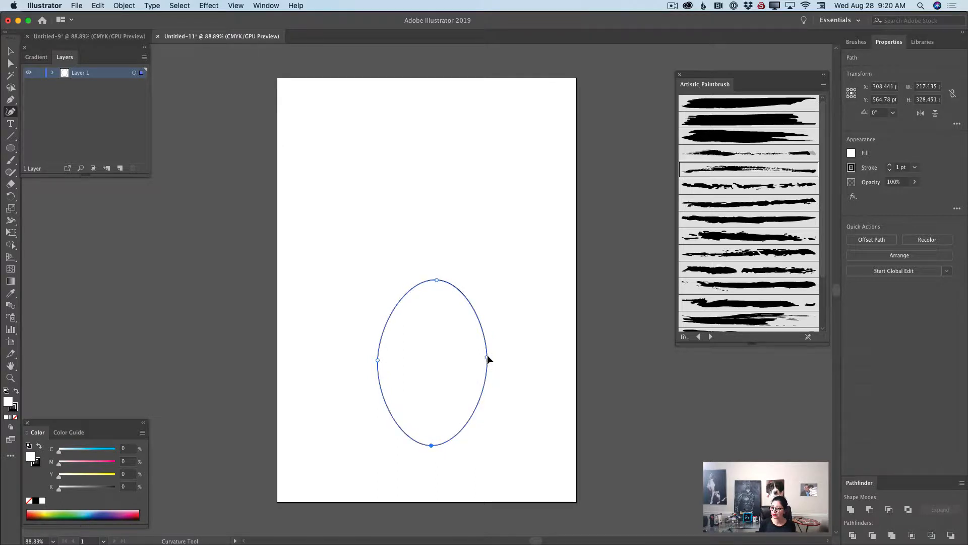
click(486, 356)
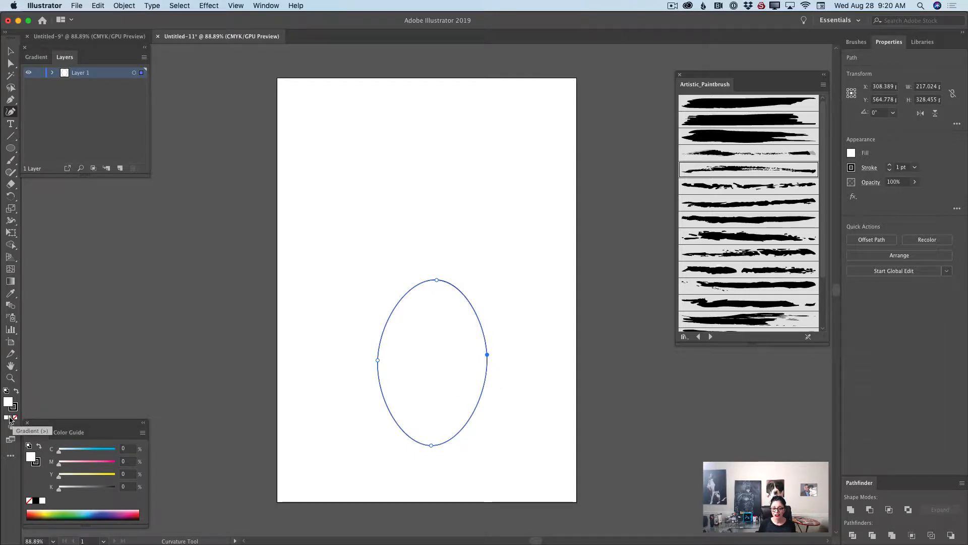
Fill the oval with a radial gradient and open the gradient for editing.
click(10, 417)
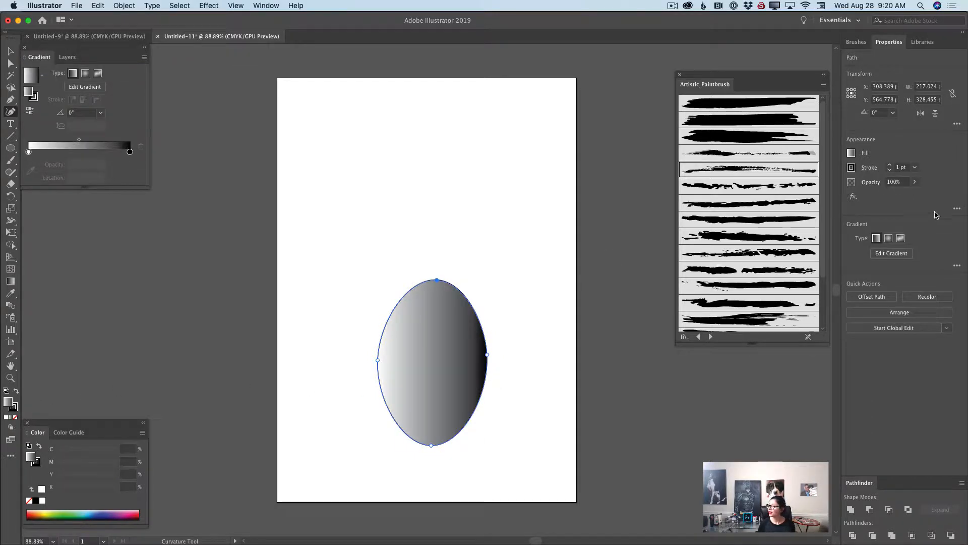
click(888, 238)
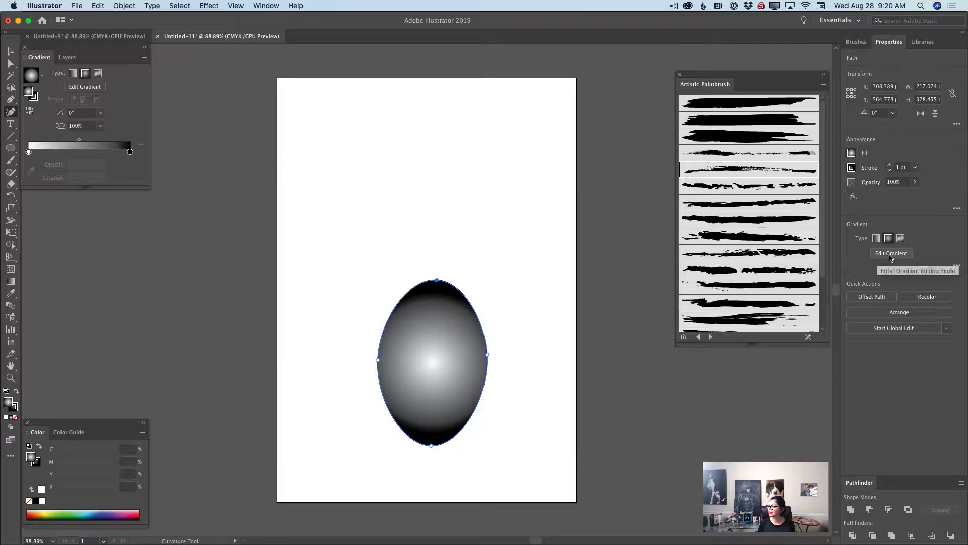
click(891, 254)
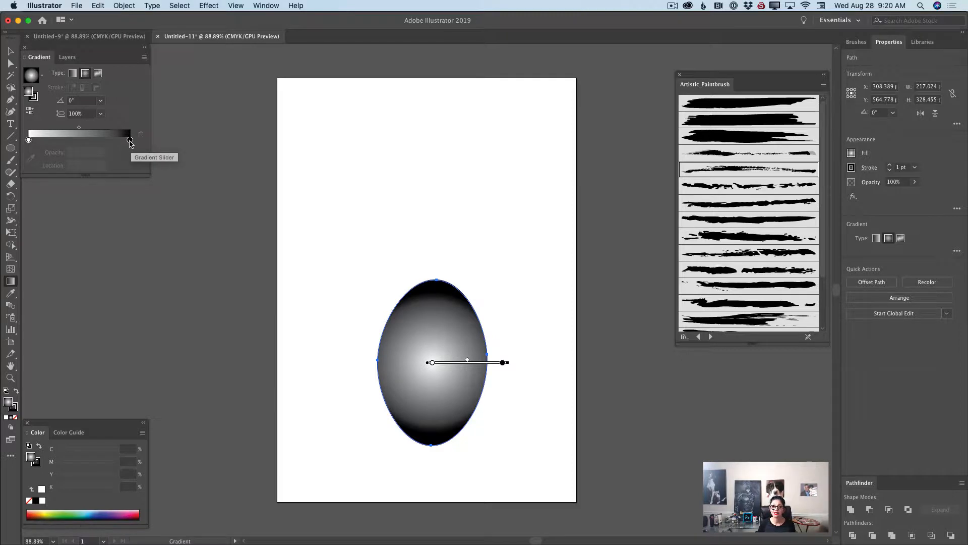
Set the gradient's outer stop to orange (C=0 M=50 Y=100 K=0) and its centre stop to red-orange (C=0 M=80 Y=95 K=0).
double_click(130, 141)
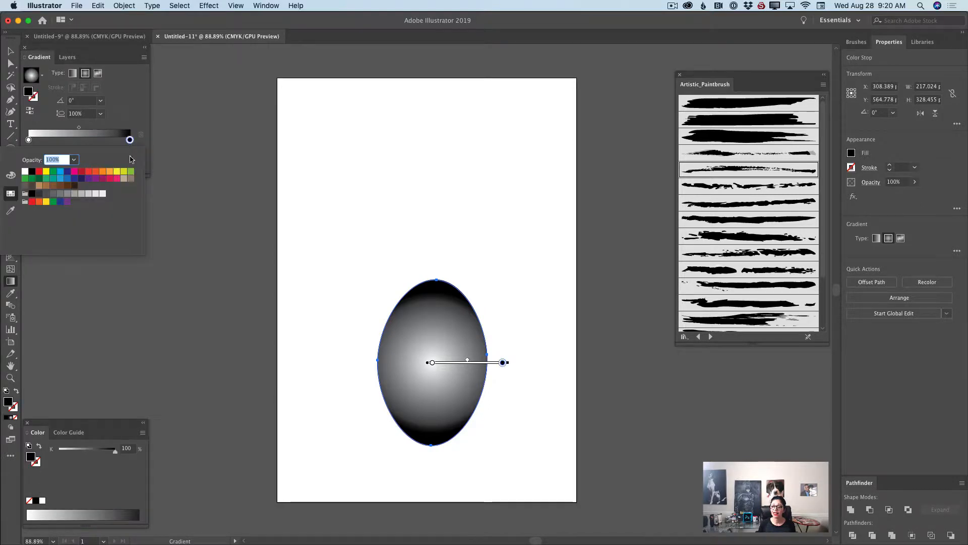
click(103, 171)
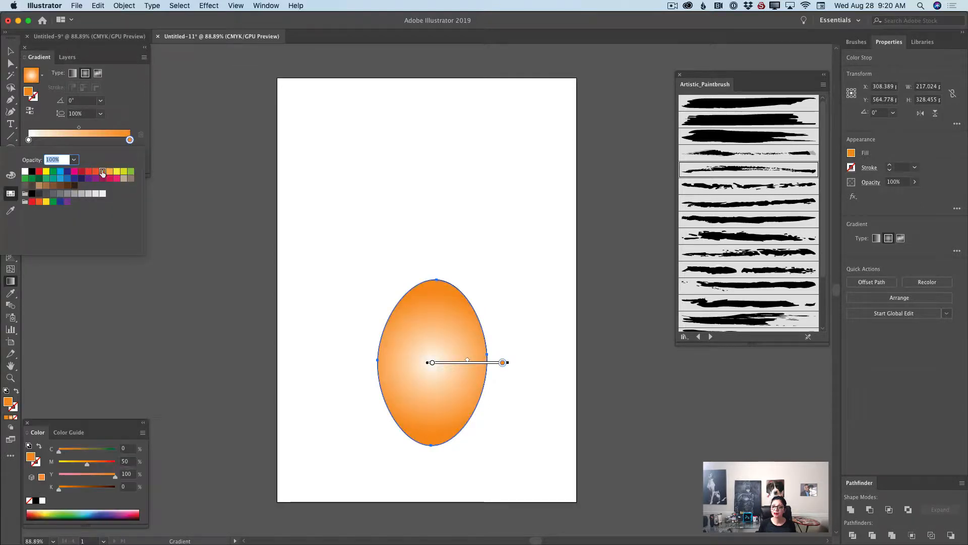
click(28, 140)
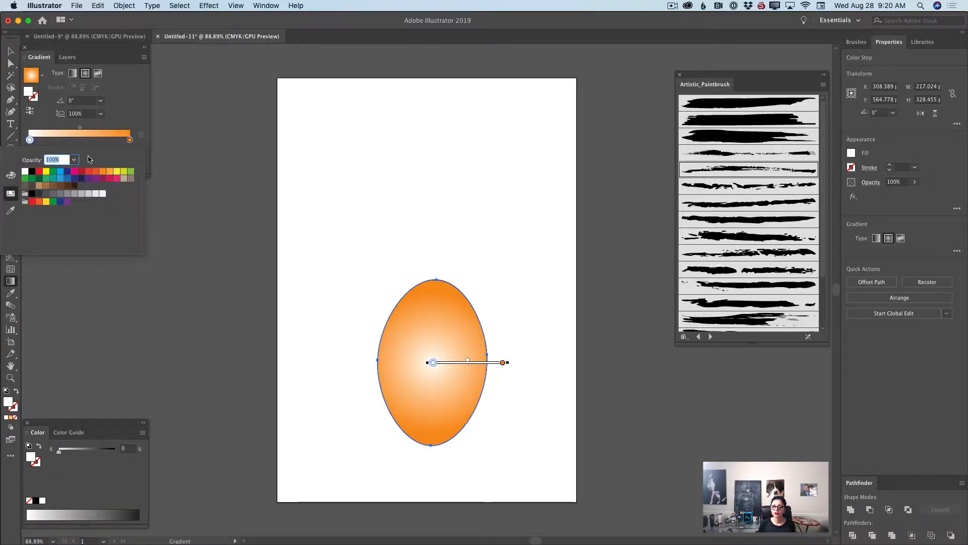
click(111, 172)
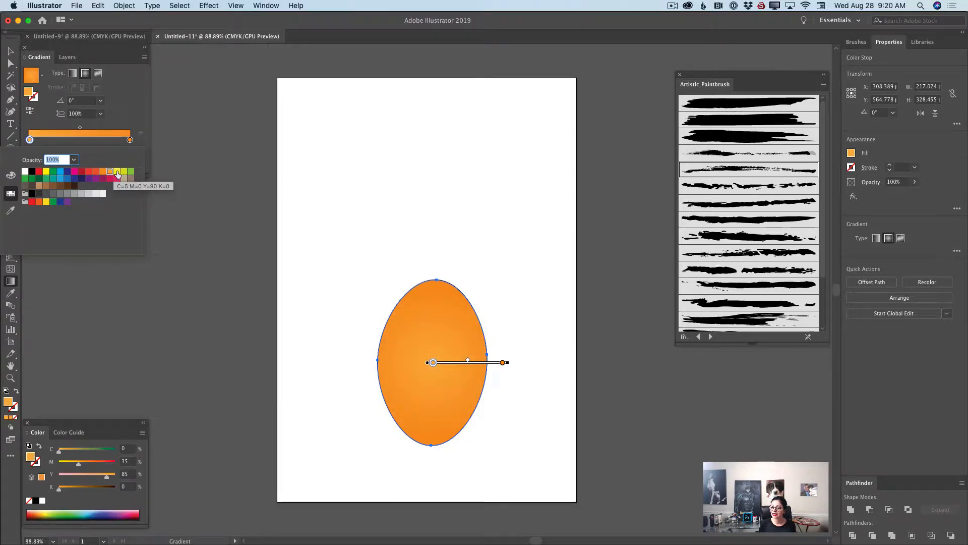
click(116, 173)
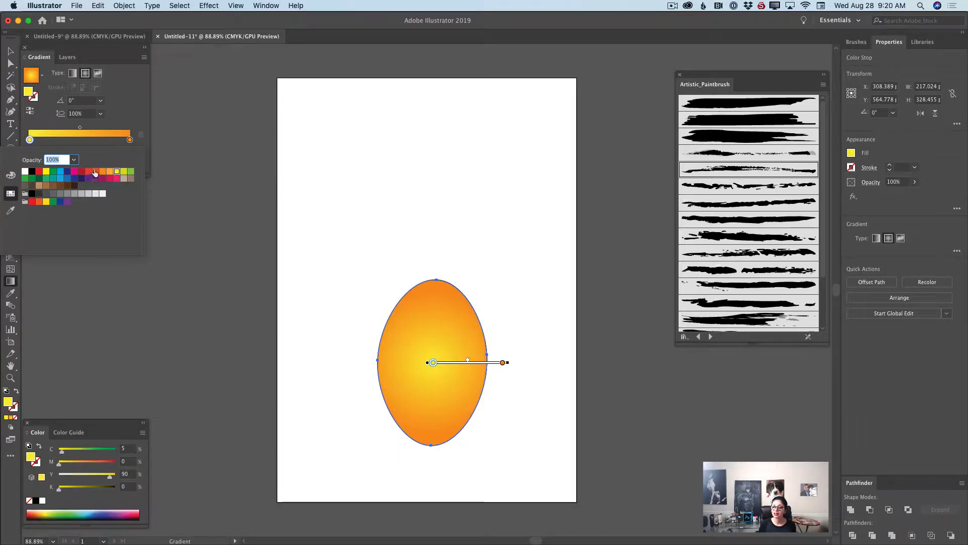
click(95, 172)
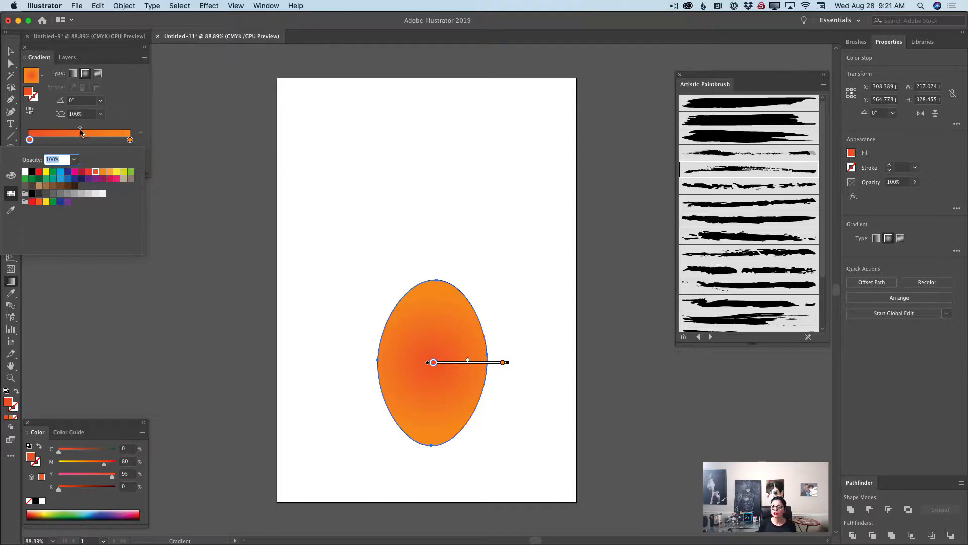
Shift the gradient's midpoint between the two color stops to about 47%.
click(81, 130)
click(80, 130)
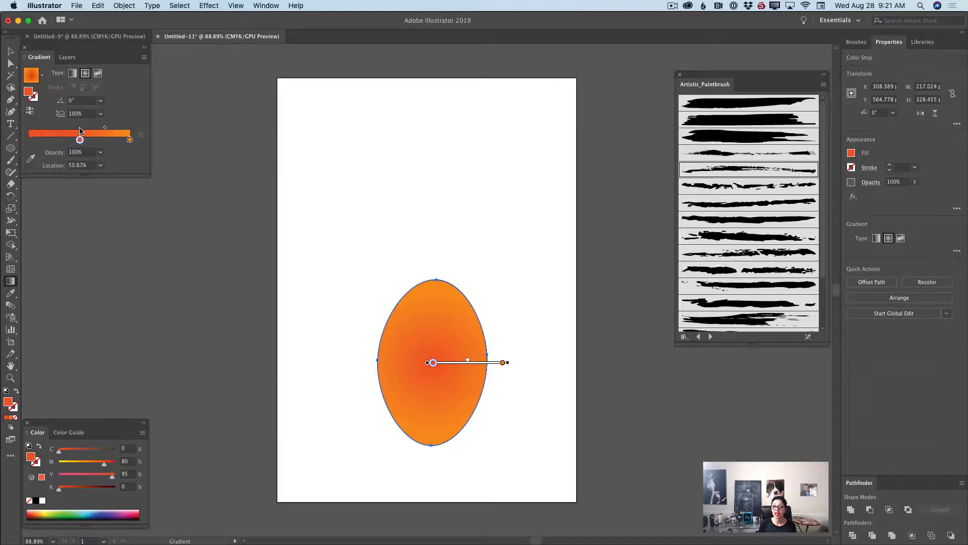
mouse_move(79, 130)
mouse_down()
mouse_move(87, 131)
mouse_move(30, 131)
mouse_move(76, 126)
mouse_up()
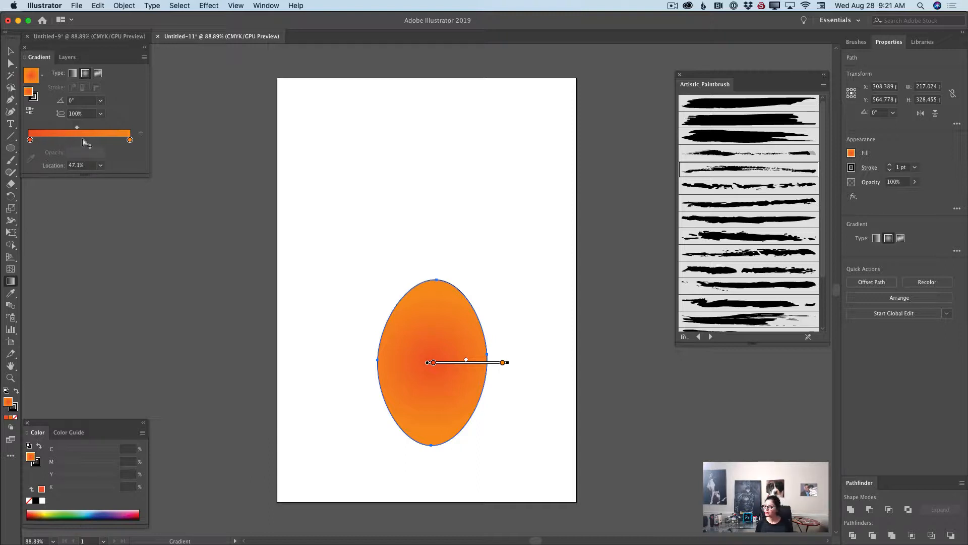
Give the oval a 2 pt brown stroke using the C=35 M=60 Y=80 K=25 swatch.
click(852, 168)
click(797, 216)
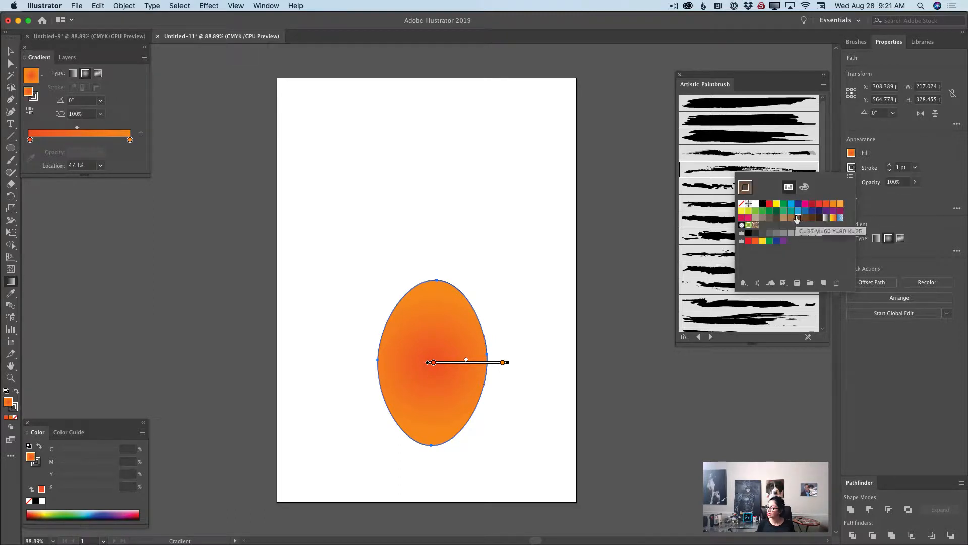
click(891, 166)
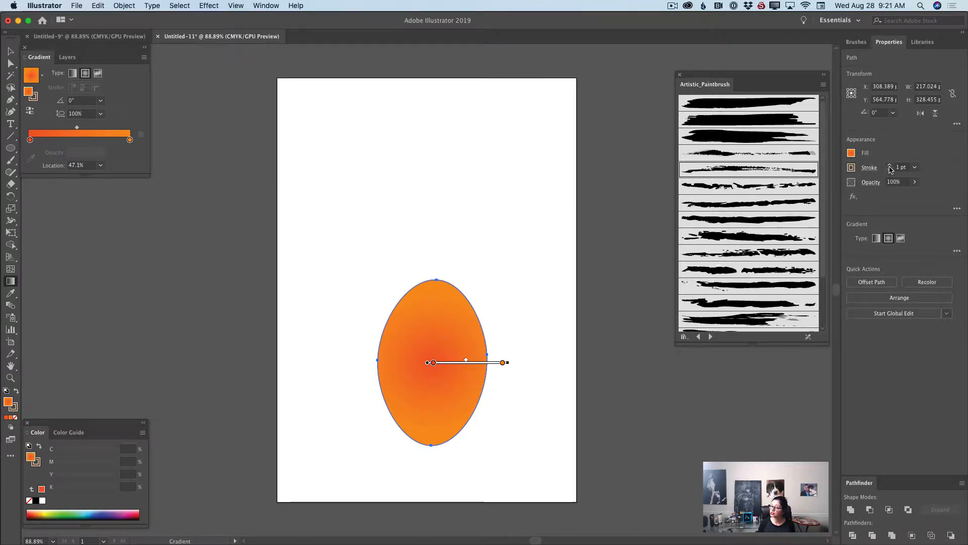
click(890, 165)
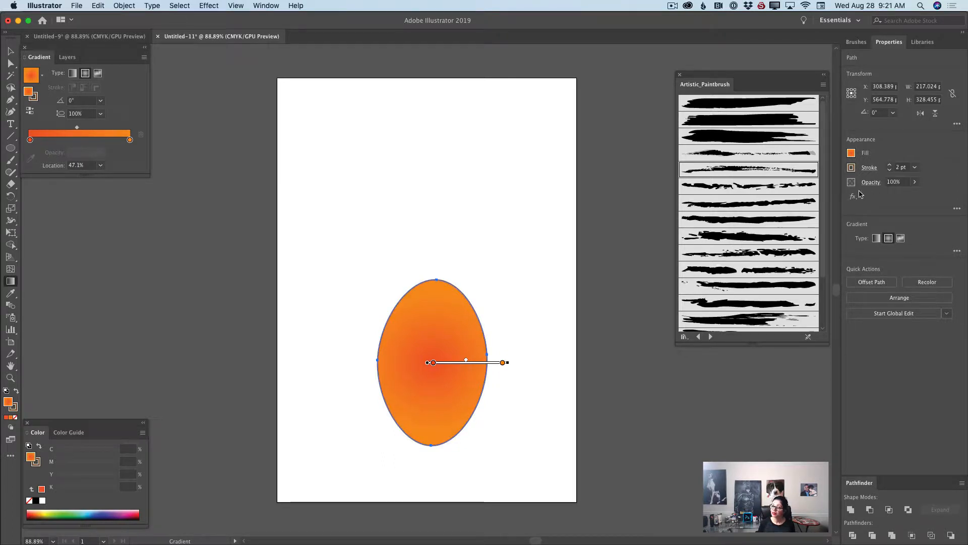
Expand Layer 1 and duplicate the oval's path within it.
click(67, 57)
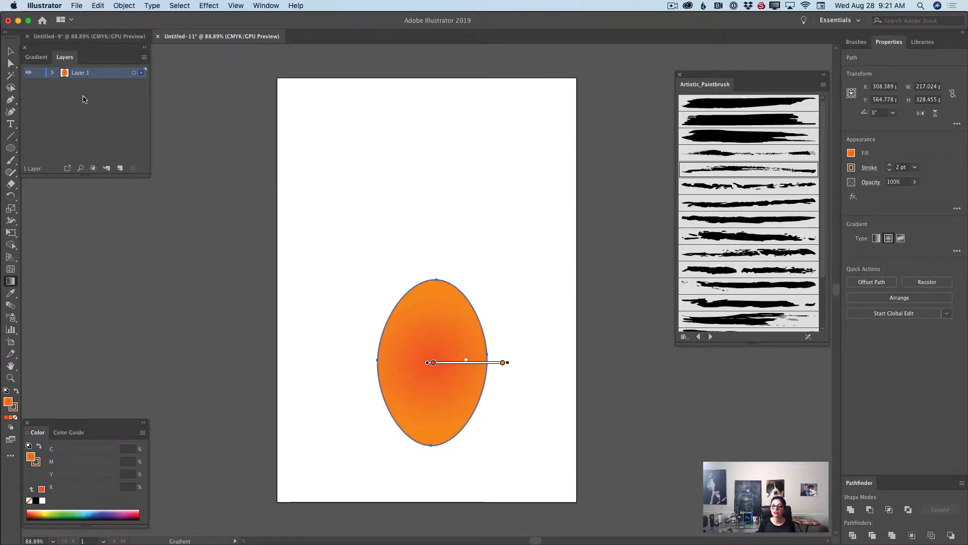
click(52, 73)
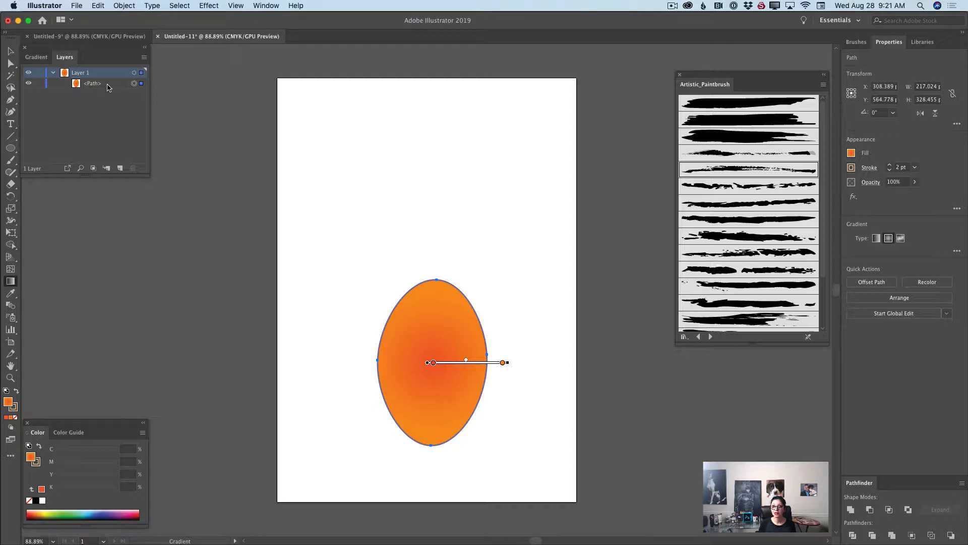
drag(109, 84, 120, 168)
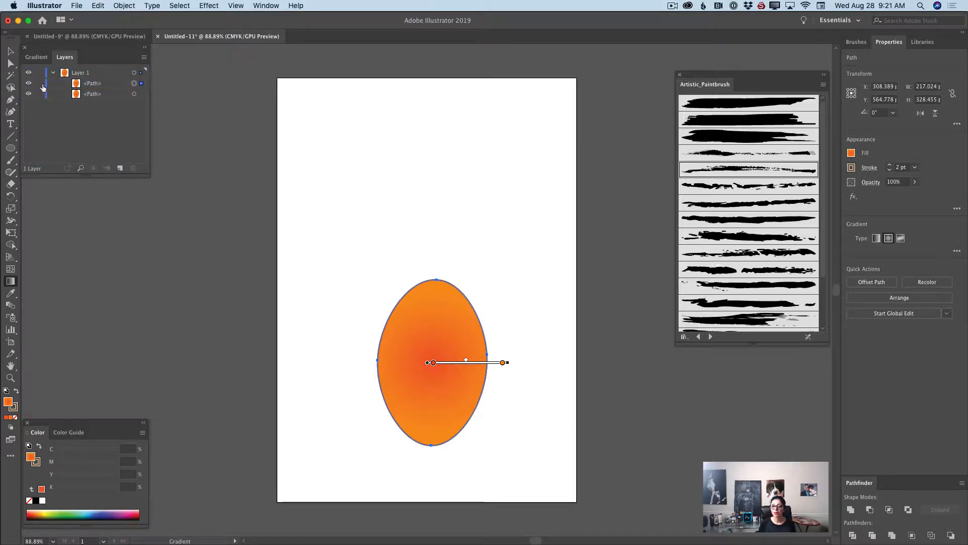
Lock the front oval, then rotate the copy behind it about 14° clockwise and offset it to the right.
click(39, 83)
click(133, 94)
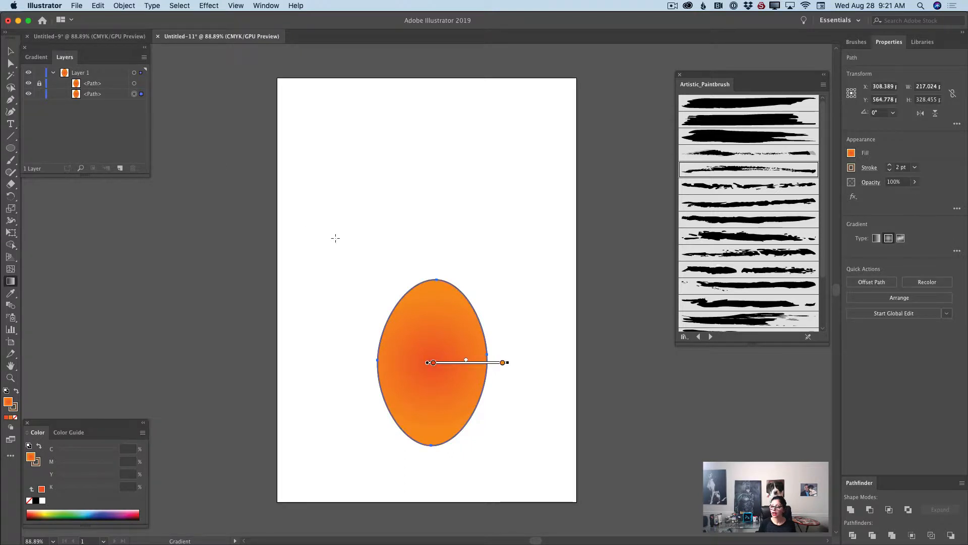
click(11, 51)
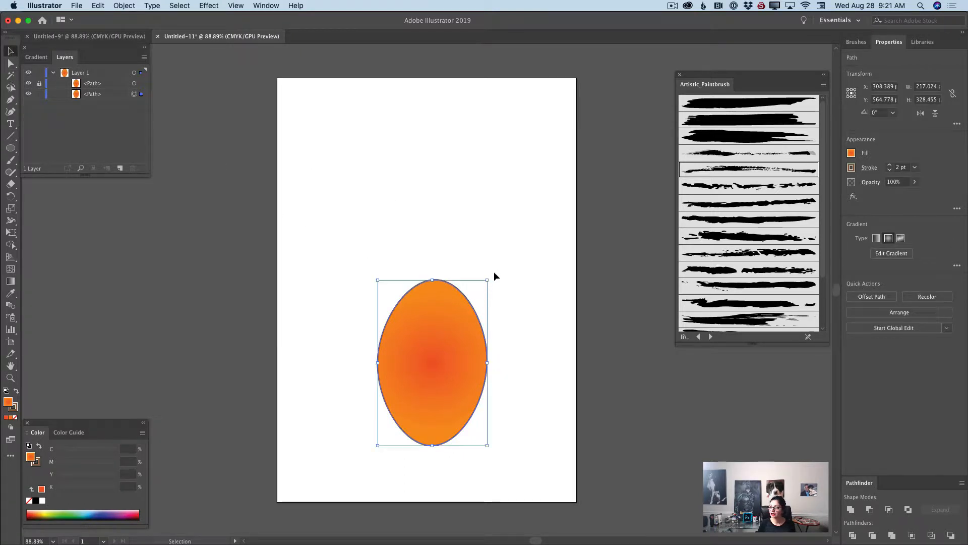
drag(492, 274, 500, 307)
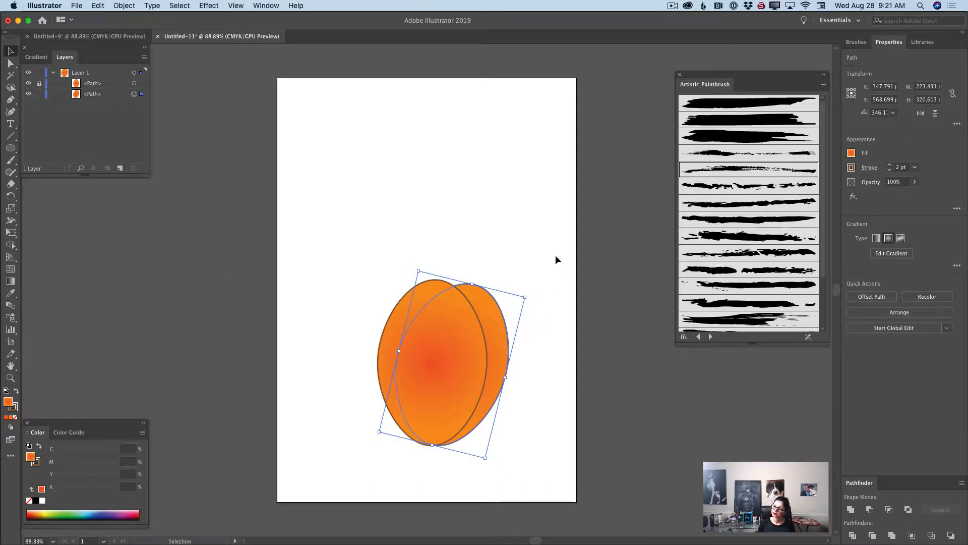
Duplicate the rotated oval, lock the original, and move the rear copy about 33 pt right and 4 pt up.
click(102, 94)
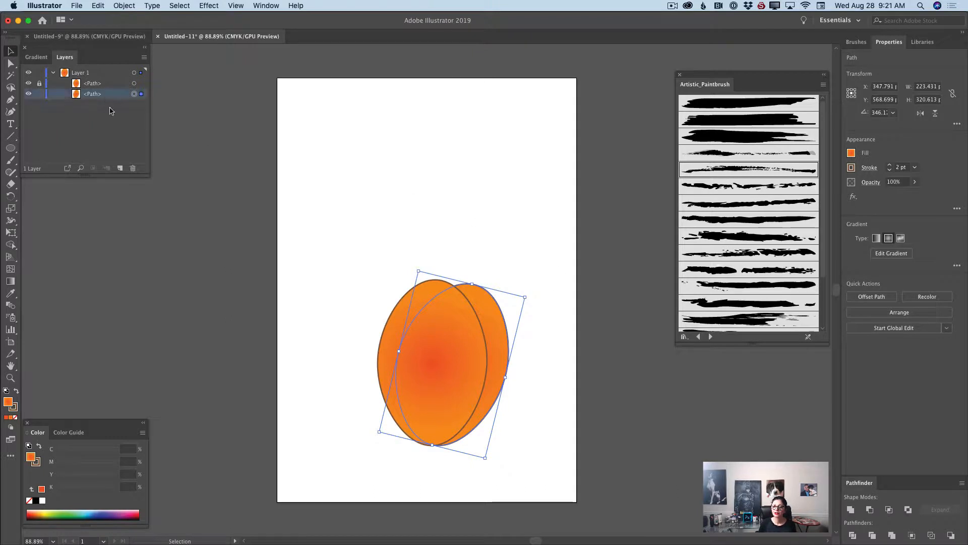
key(ctrl+f)
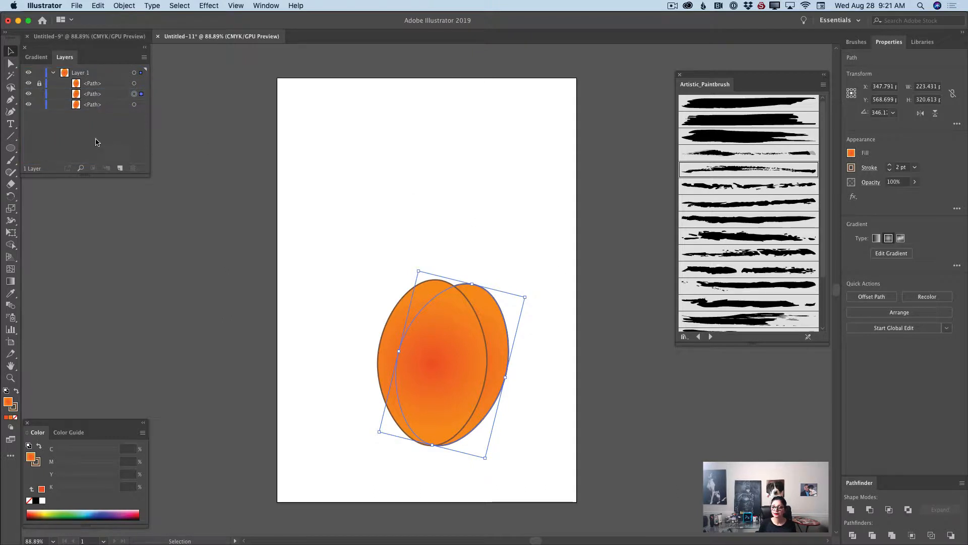
click(40, 95)
click(138, 104)
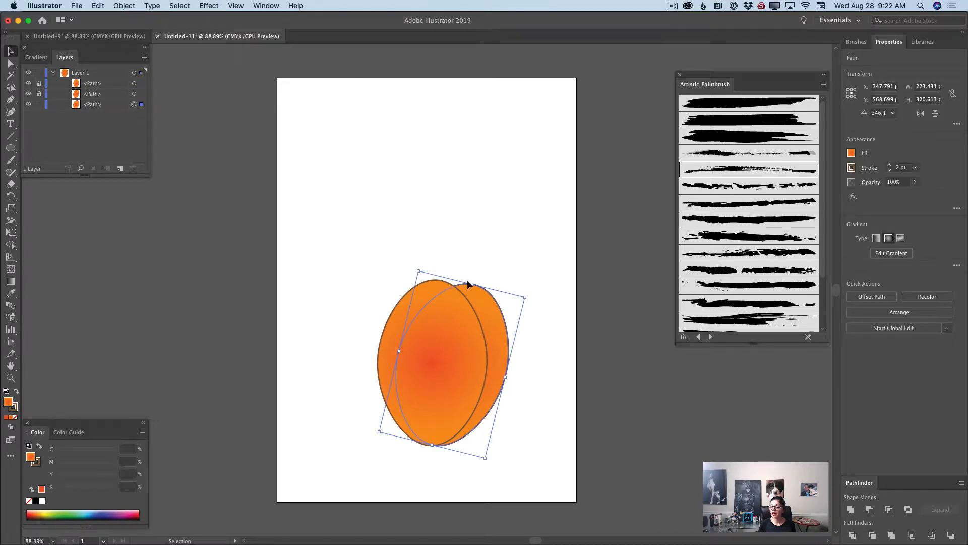
mouse_move(495, 314)
mouse_down()
mouse_move(522, 318)
mouse_move(513, 316)
mouse_up()
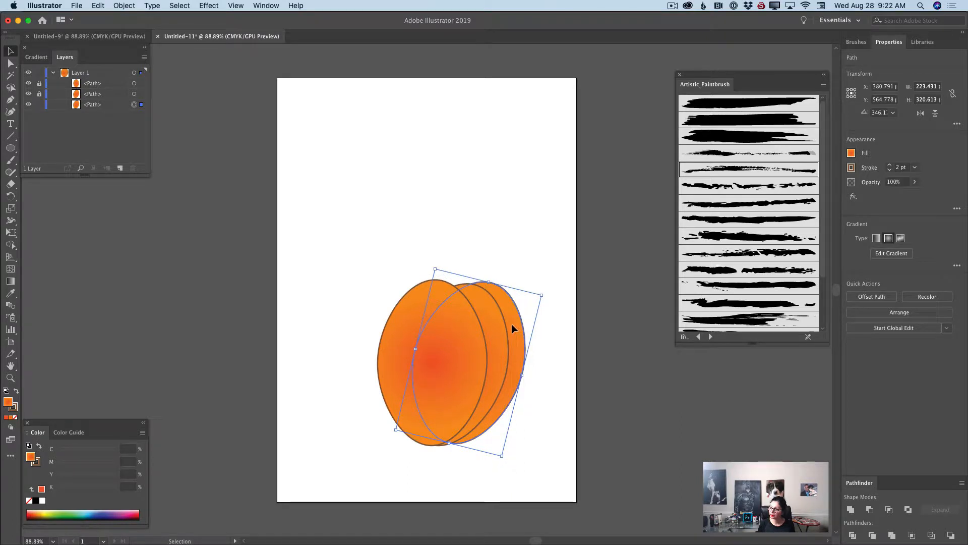
click(548, 393)
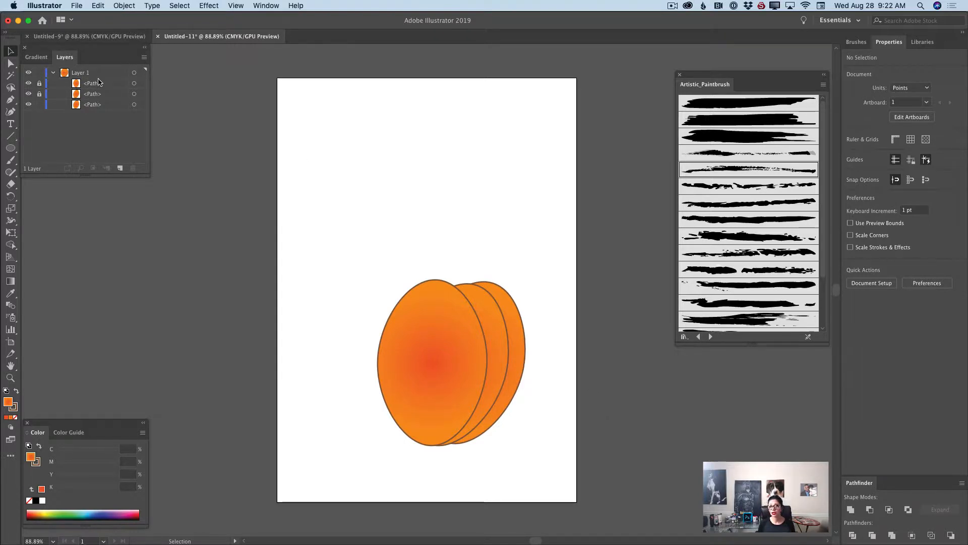
Lock the rearmost oval, then unlock the front center oval and duplicate its path.
click(39, 104)
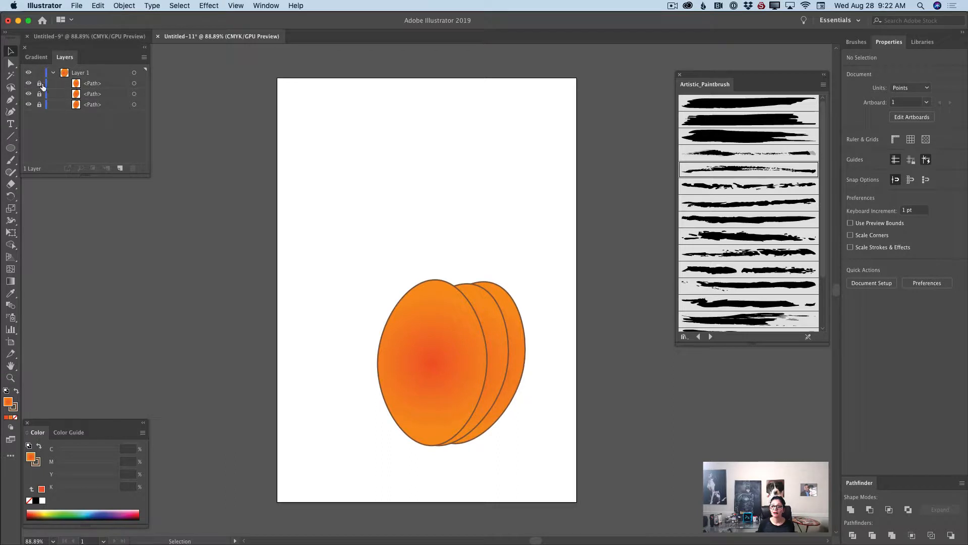
click(41, 84)
click(97, 84)
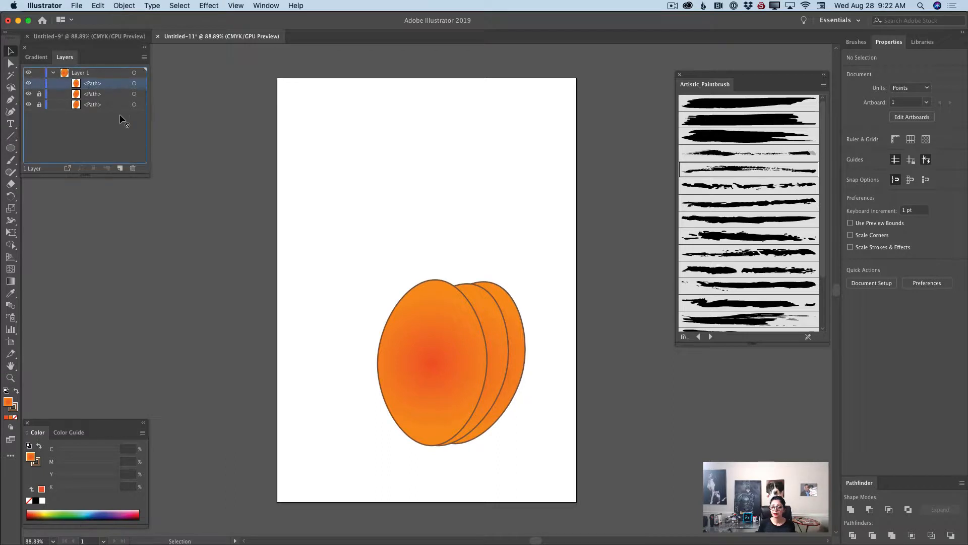
drag(121, 120, 120, 168)
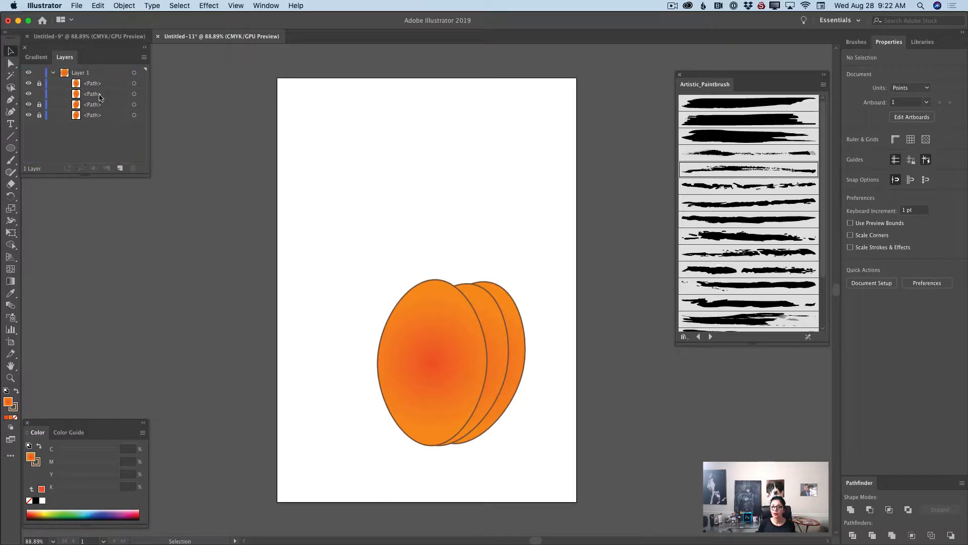
Rotate the copy behind the center oval about 11° counterclockwise and move it about 46 pt left.
click(133, 94)
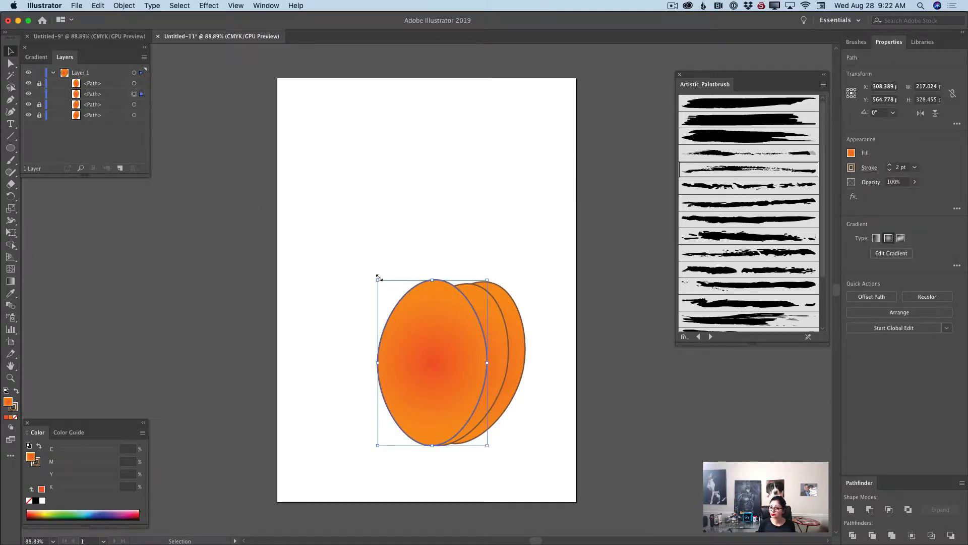
drag(372, 275, 354, 283)
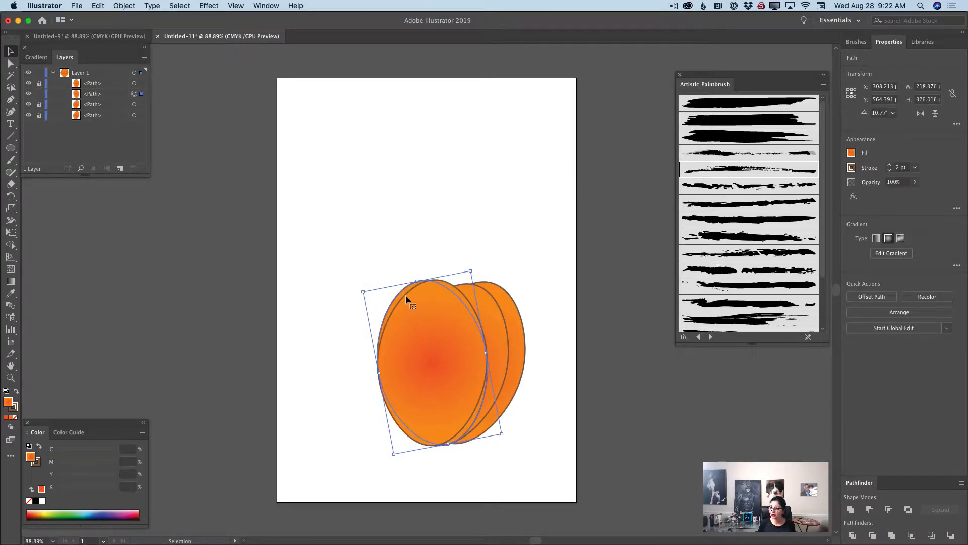
drag(406, 299, 379, 305)
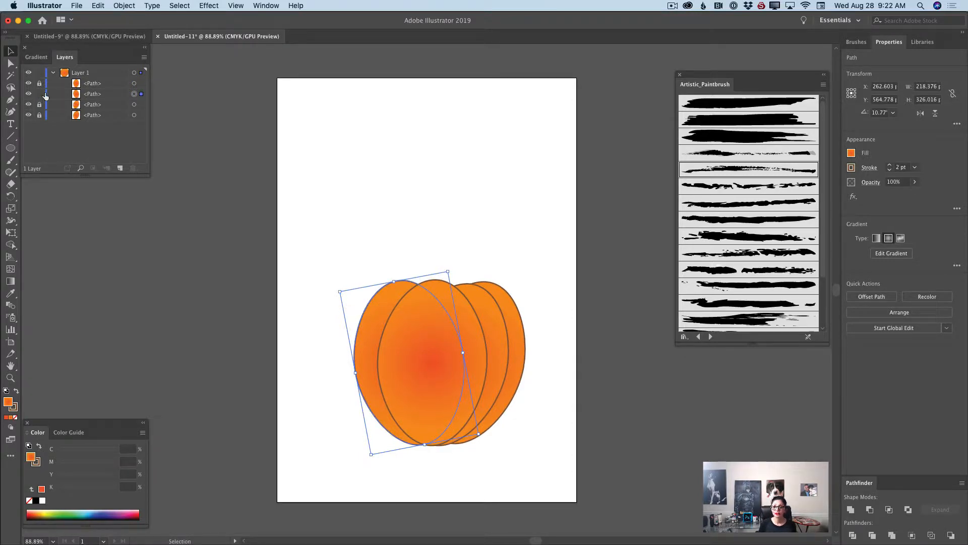
Duplicate the left tilted oval, lock the original, and tilt the rear copy to about 16°, moving it about 35 pt left and 4 pt down.
click(94, 96)
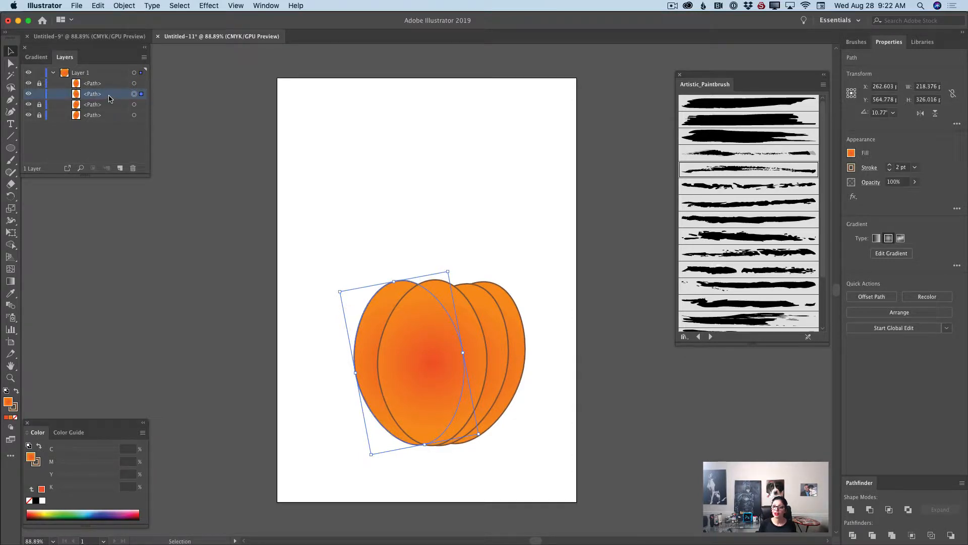
drag(110, 98, 120, 168)
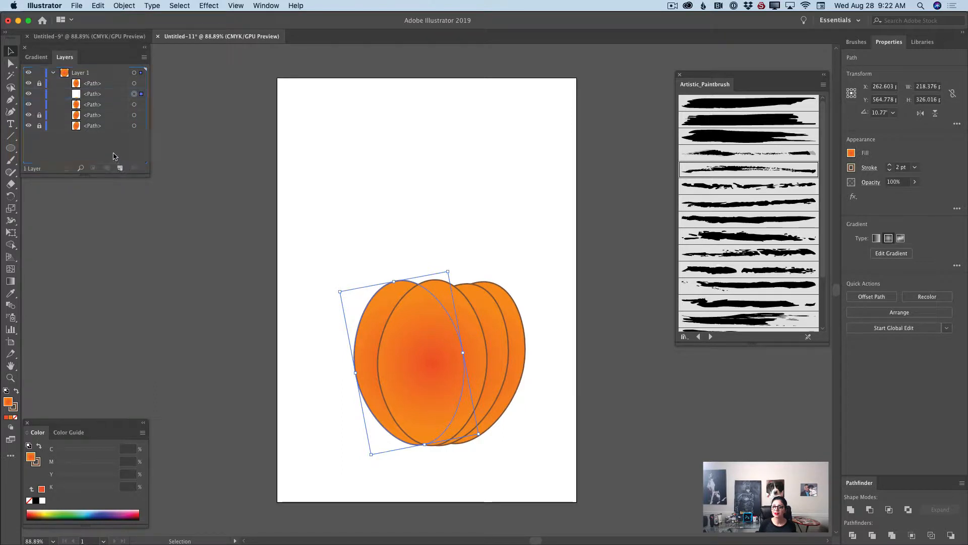
click(40, 95)
click(134, 105)
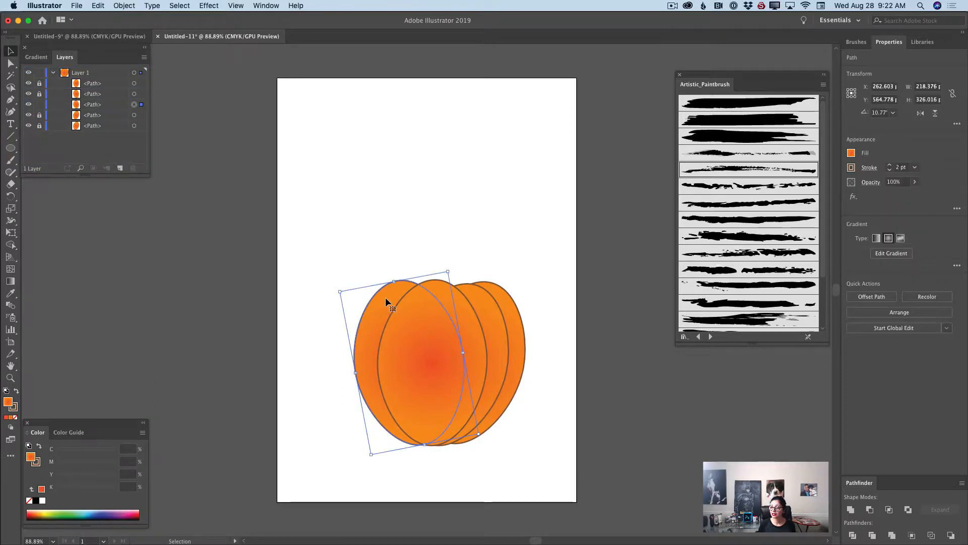
drag(385, 298, 363, 314)
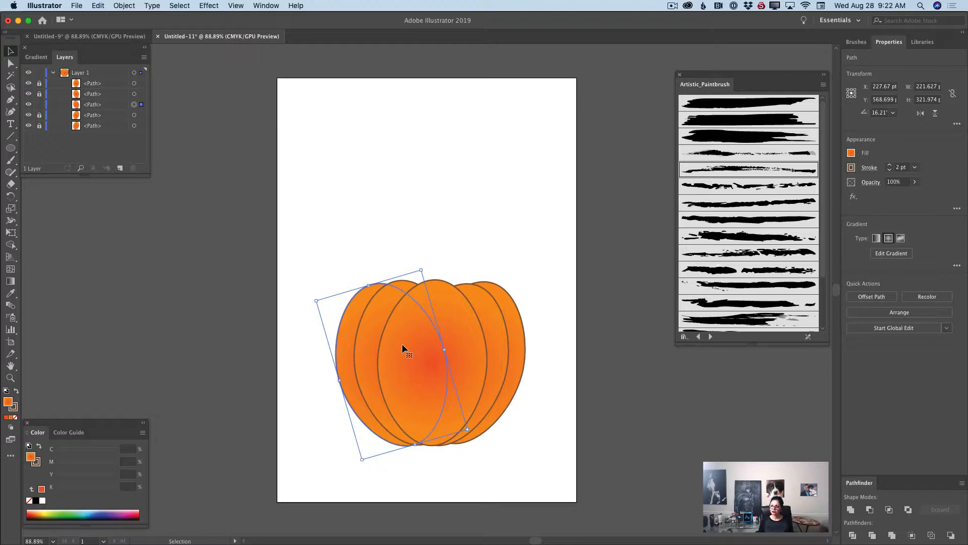
click(405, 211)
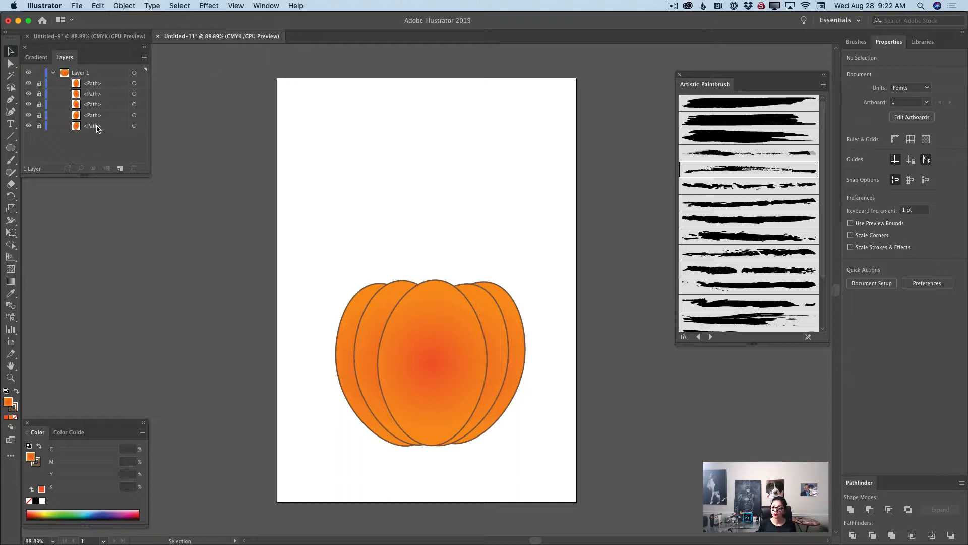
Unlock the rearmost right oval, duplicate its path, and lock the upper of the two paths.
click(40, 126)
click(100, 127)
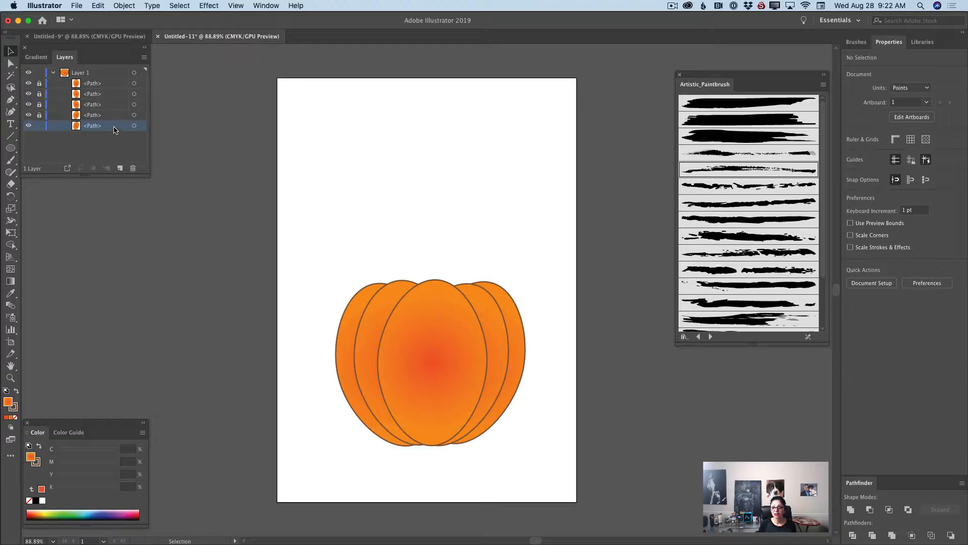
drag(120, 128, 127, 170)
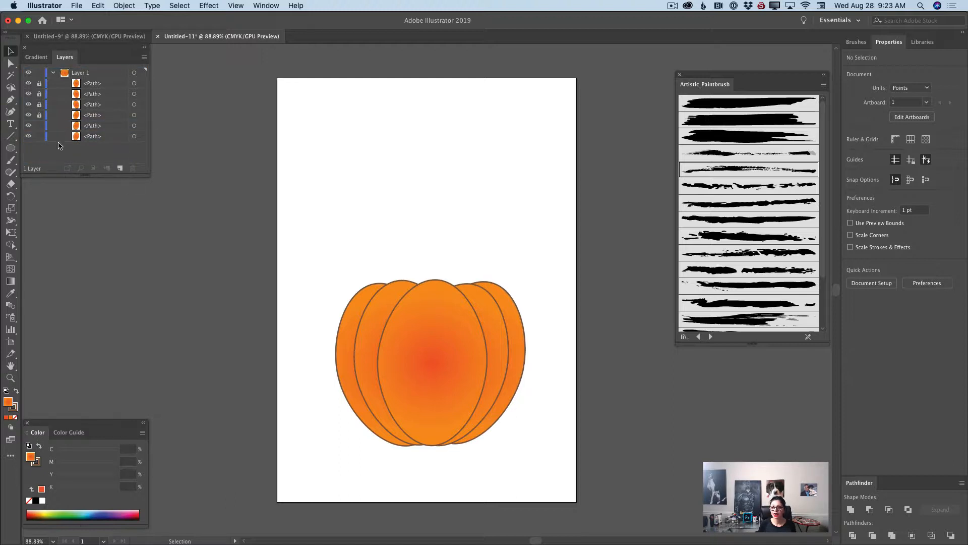
click(39, 126)
Move the bottommost oval copy about 42 pt left and 17 pt up, then widen it to about 253 pt.
click(133, 136)
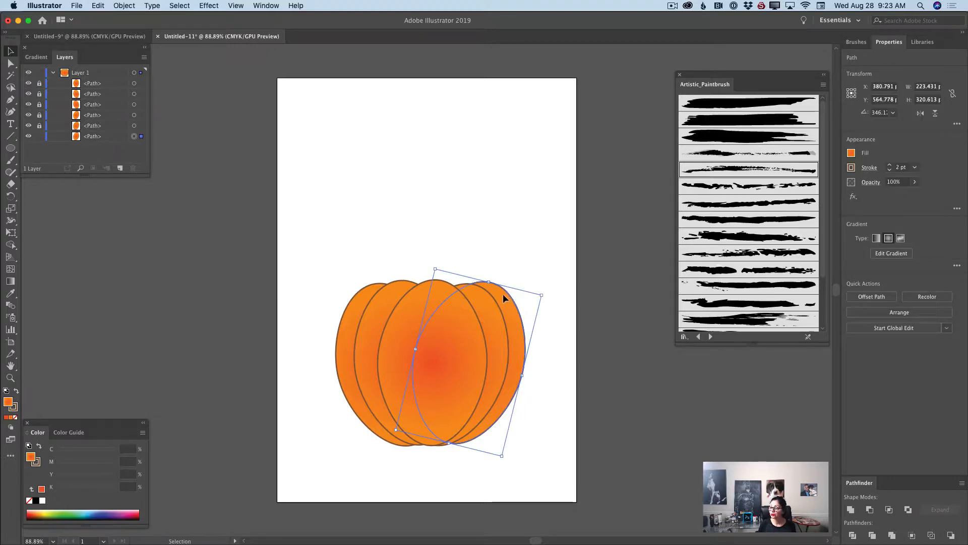
drag(504, 292, 483, 287)
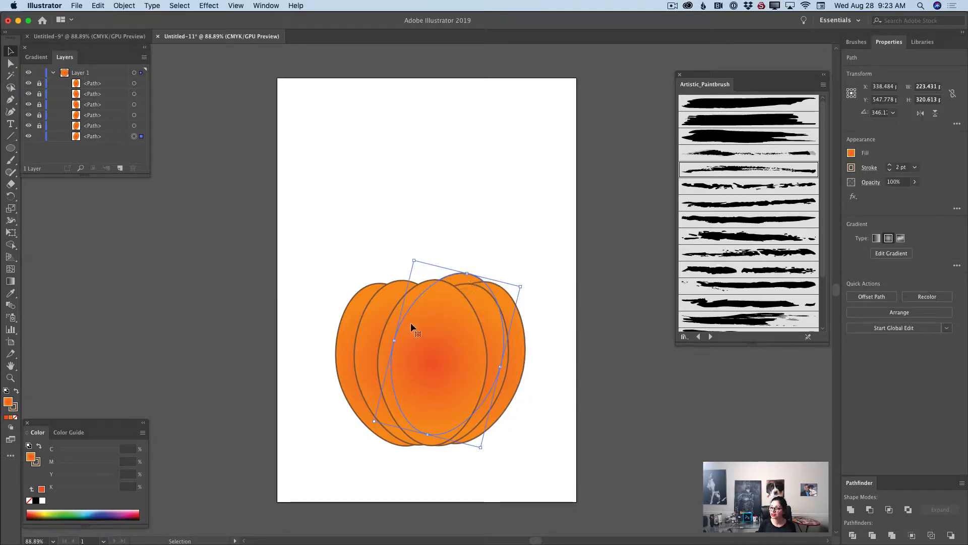
drag(400, 341, 386, 337)
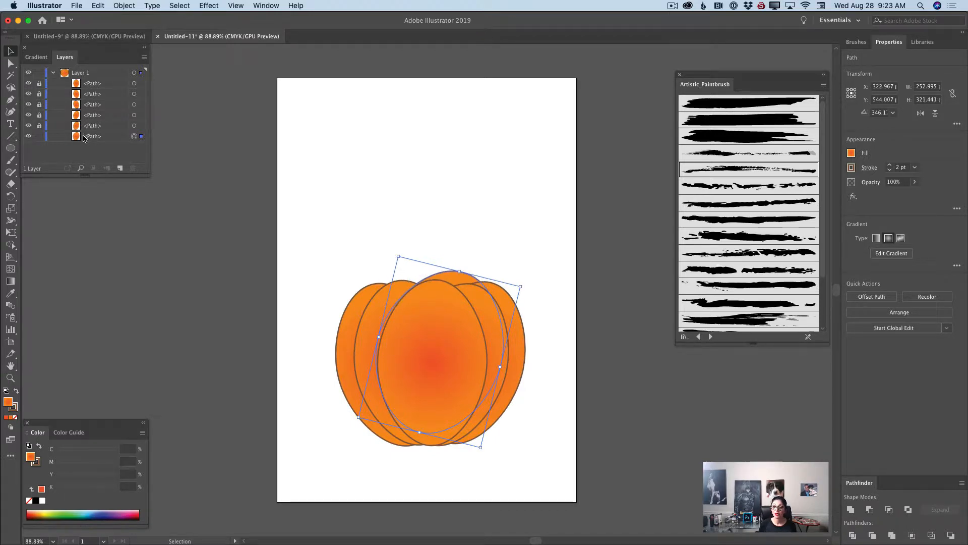
Duplicate the widened rear oval, lock the original, move the lower copy about 69 pt left, and rotate it nearly upright, to about 0.4°.
drag(101, 136, 120, 168)
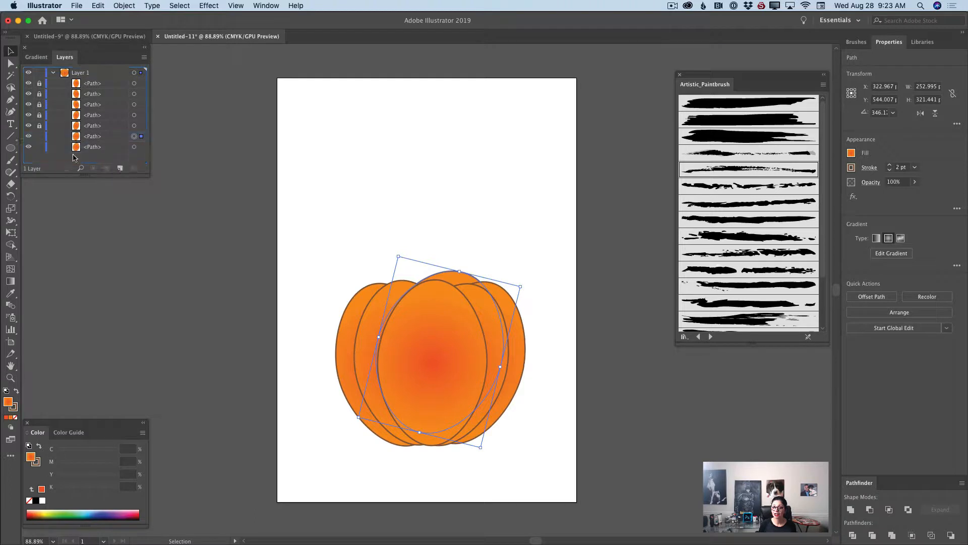
click(40, 137)
click(451, 280)
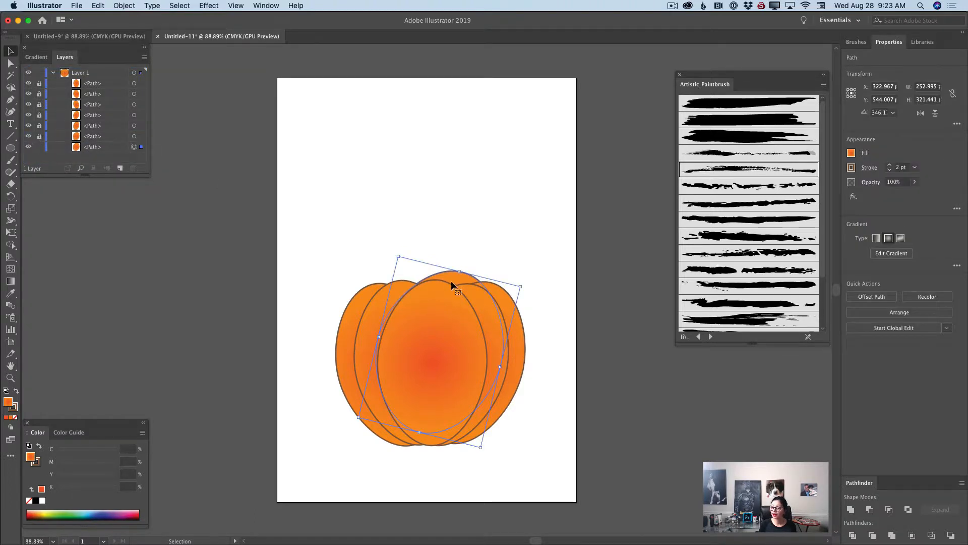
drag(451, 278, 416, 277)
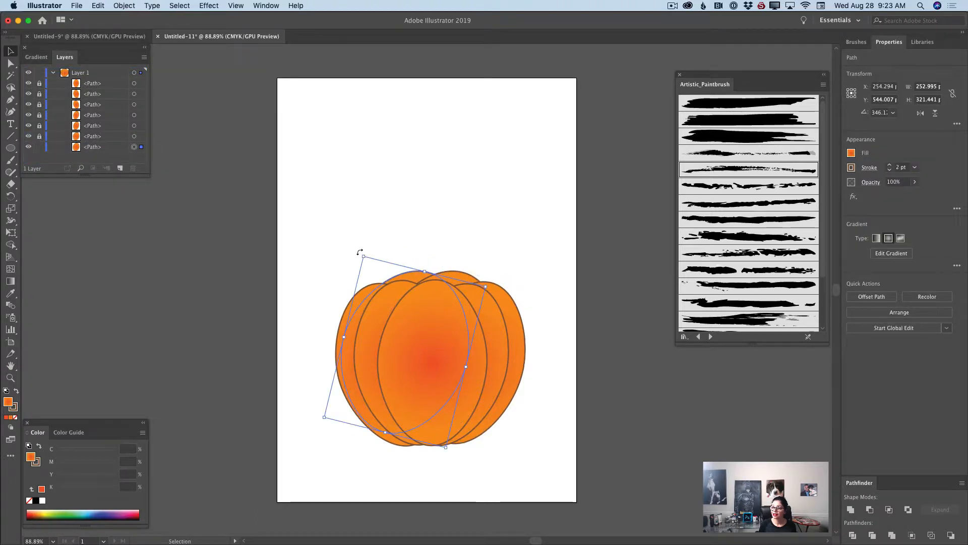
drag(359, 252, 411, 274)
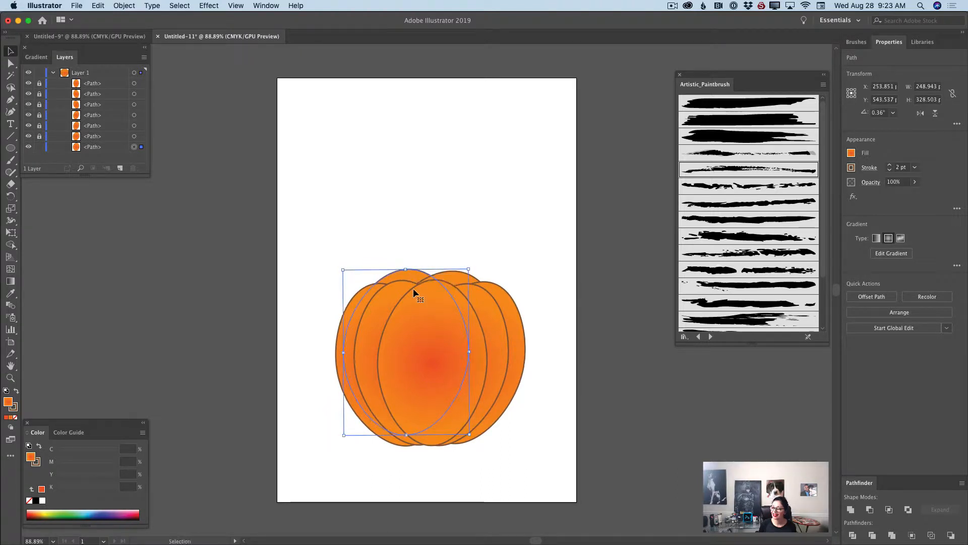
click(510, 265)
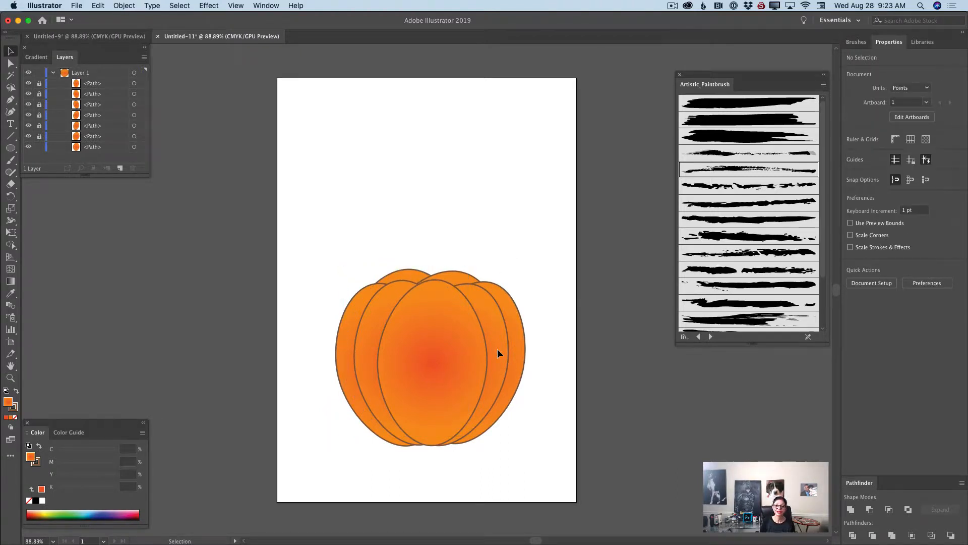
Create a new layer and place it inside Layer 1, between the five front ovals and the two rearmost ones.
click(120, 168)
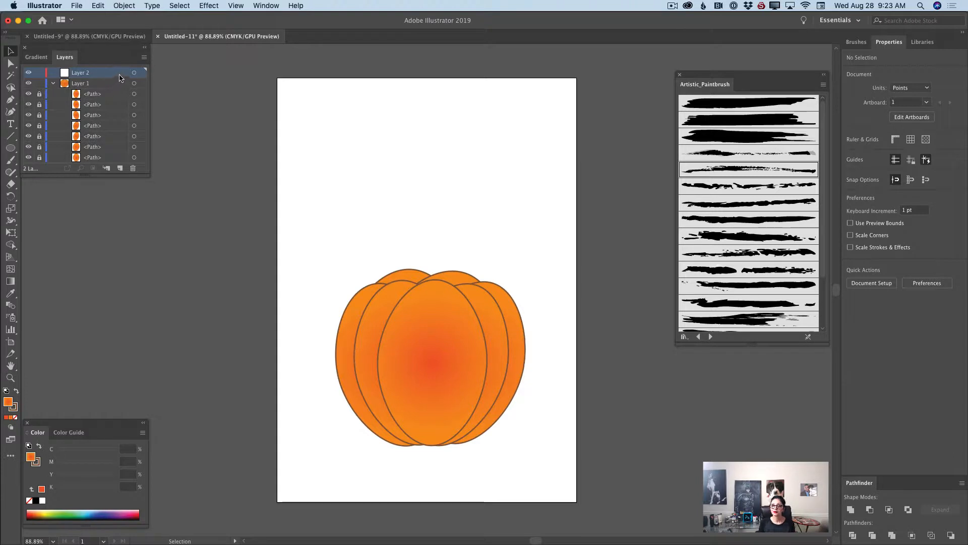
drag(118, 73, 120, 144)
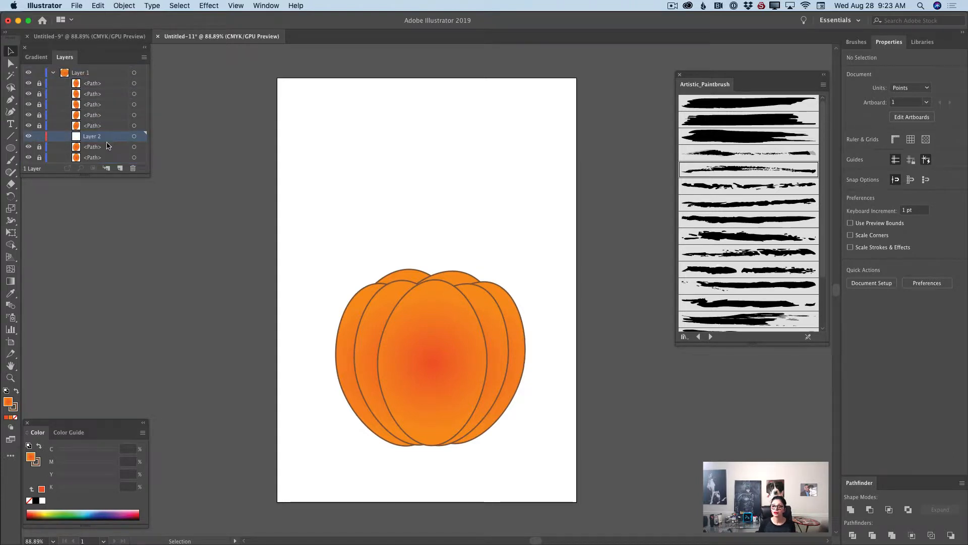
drag(145, 174, 154, 265)
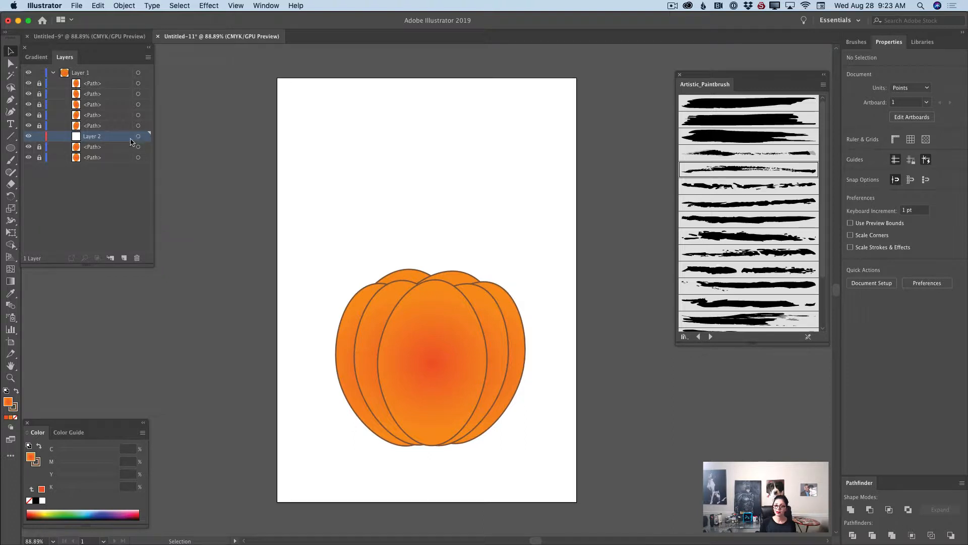
Draw a closed, curved stem rising from the pumpkin's top center with the Curvature tool, about 89 pt wide and 188 pt high.
click(10, 112)
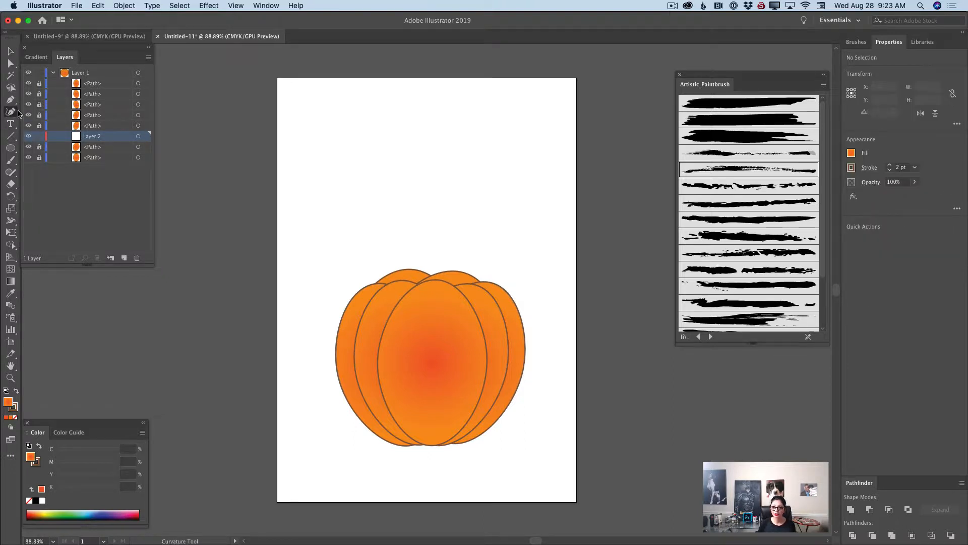
click(413, 280)
click(441, 252)
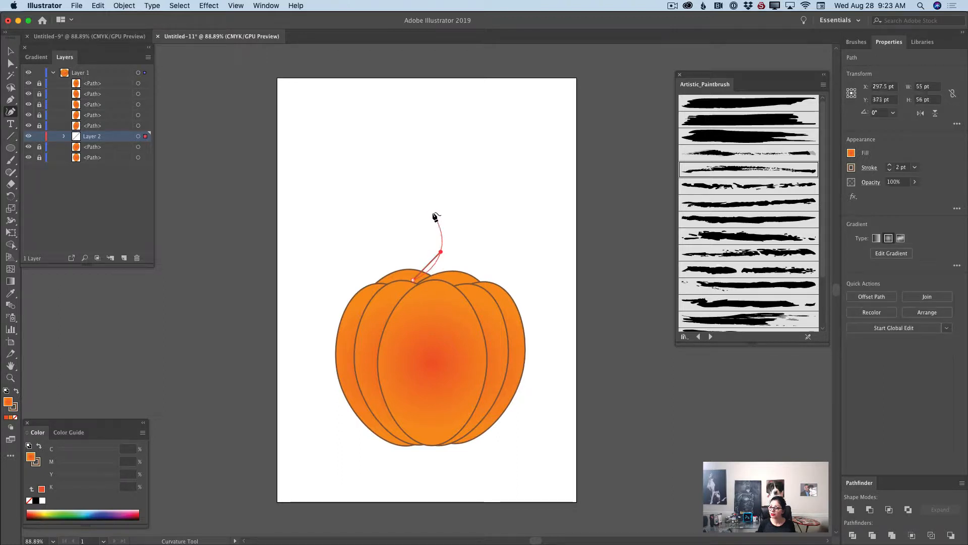
click(427, 198)
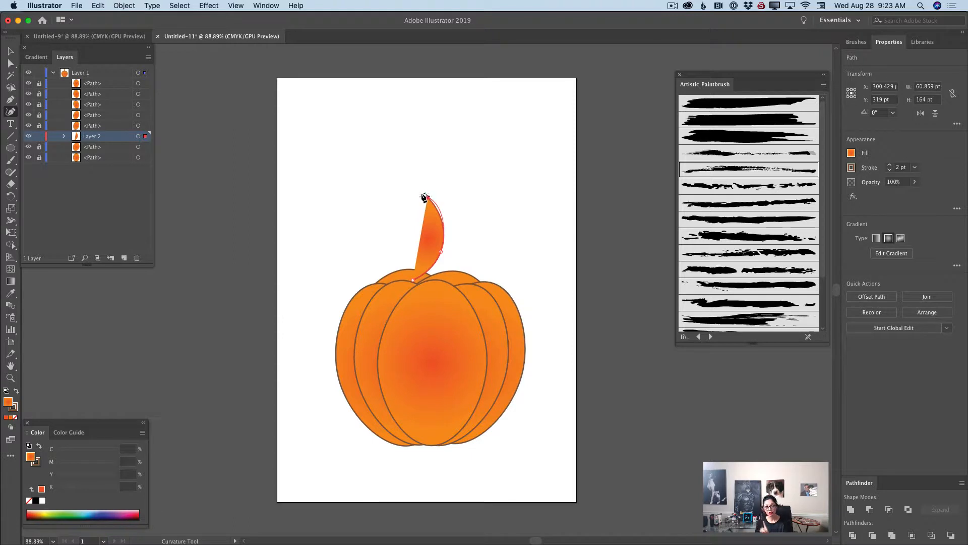
click(449, 189)
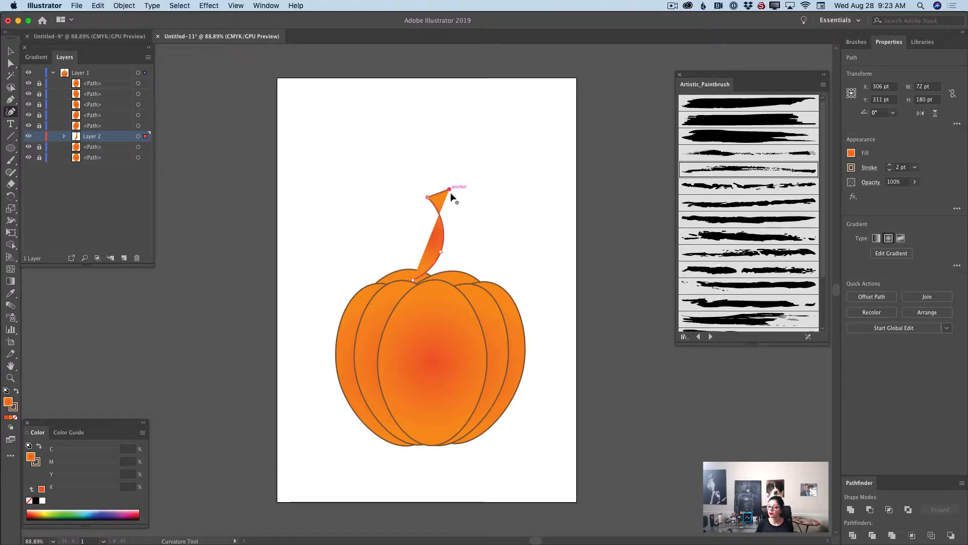
click(457, 218)
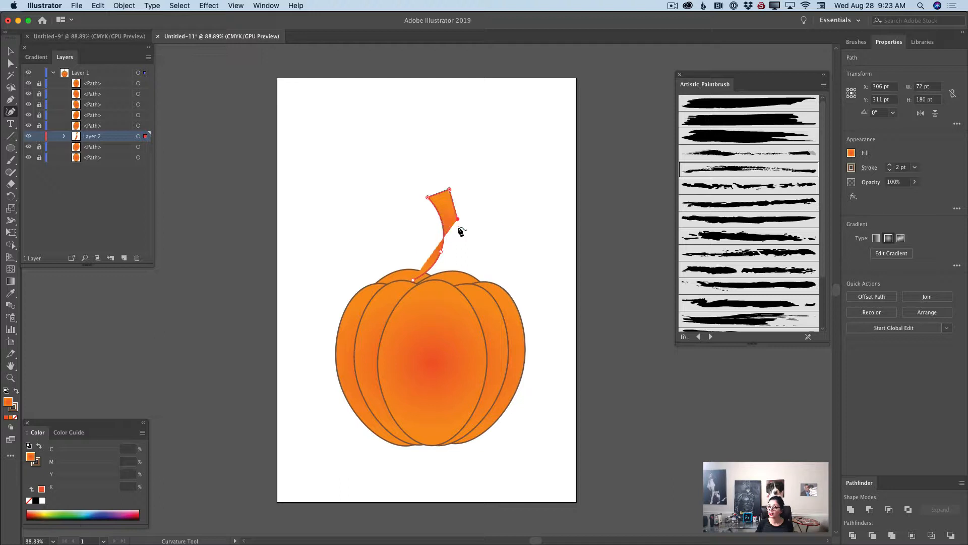
click(452, 261)
click(442, 278)
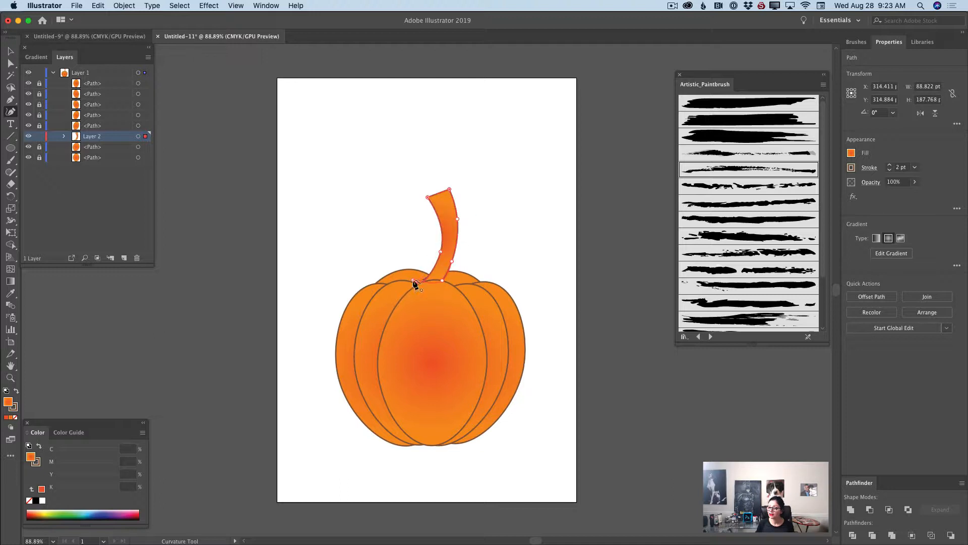
click(413, 282)
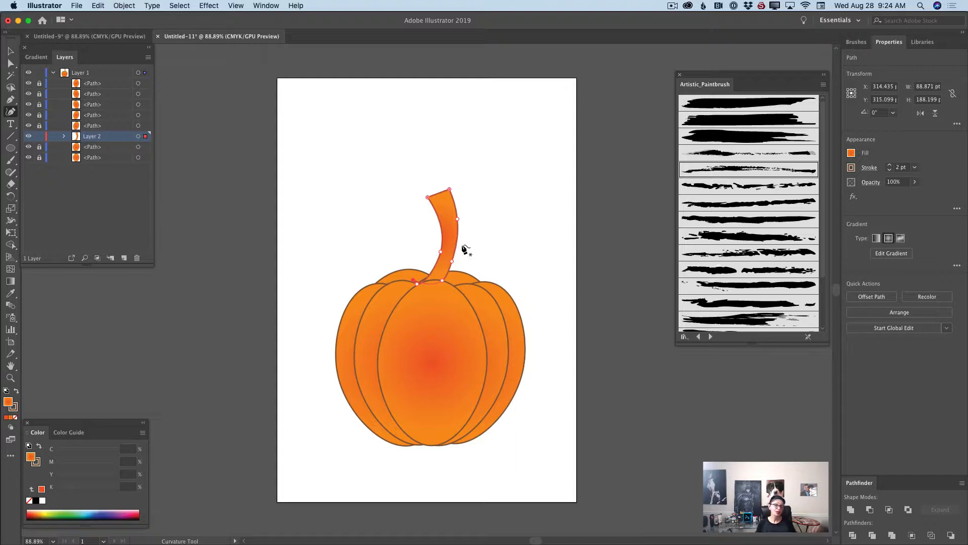
Change the stem's gradient fill to linear and display its gradient settings.
click(876, 240)
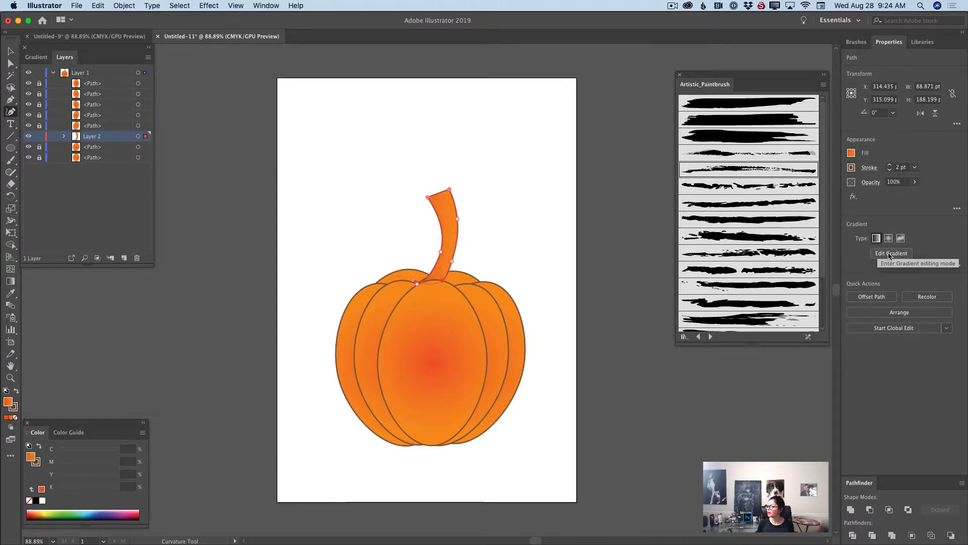
click(889, 255)
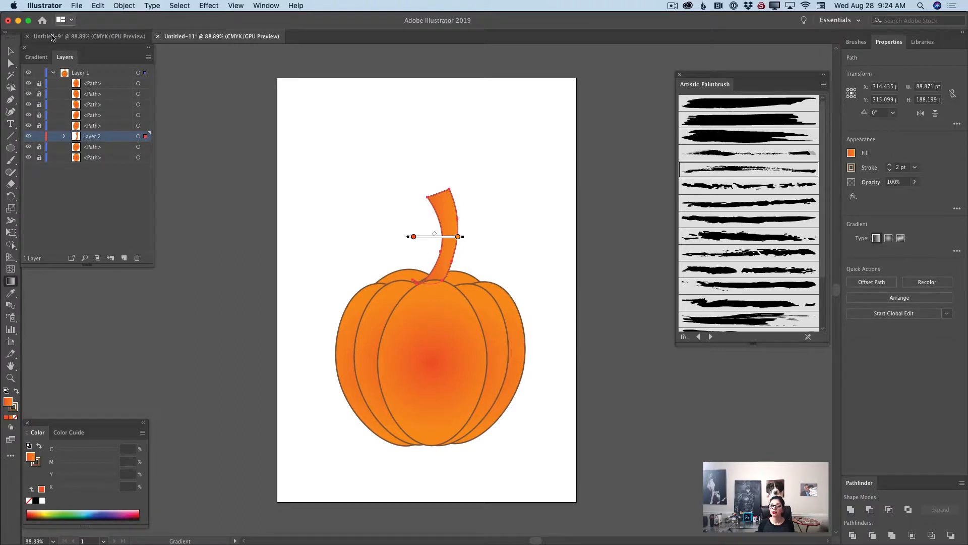
click(36, 57)
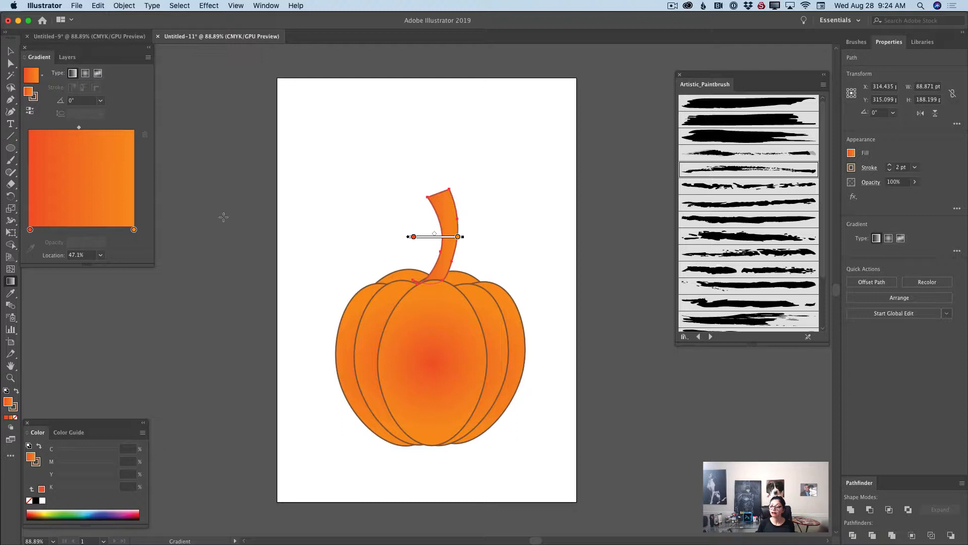
click(10, 111)
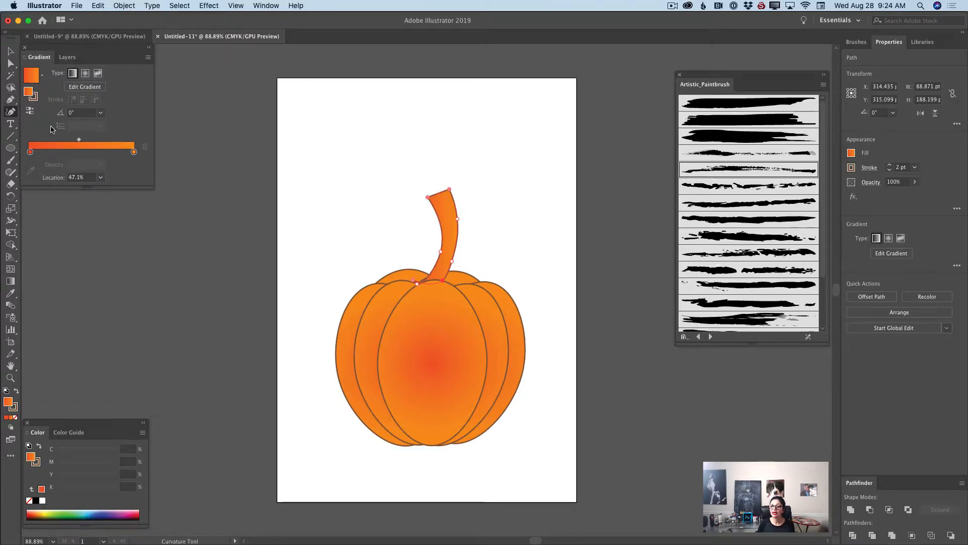
Recolor the stem's linear gradient from bright green (C75 M0 Y100 K0) to dark green (C90 M30 Y95 K30), with the midpoint at about 64%.
double_click(133, 152)
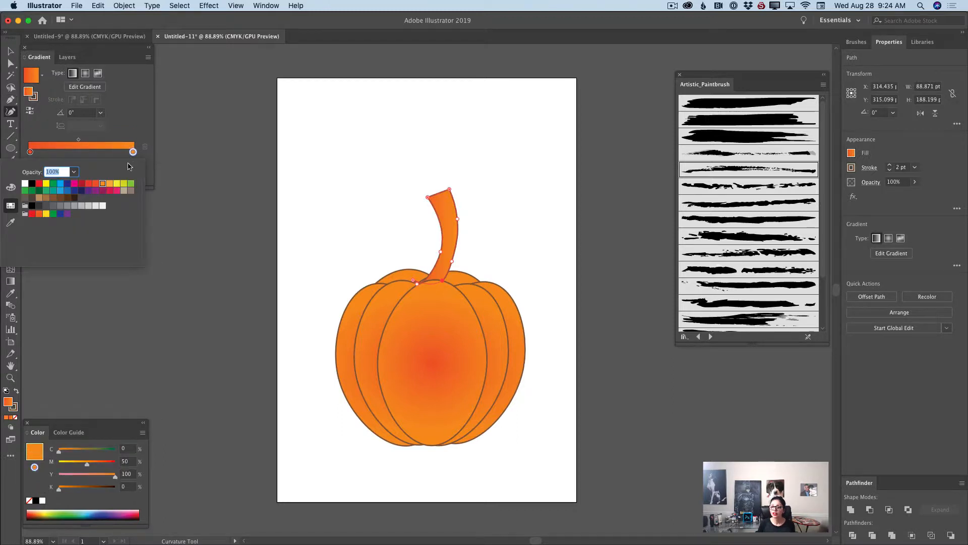
click(40, 191)
double_click(30, 152)
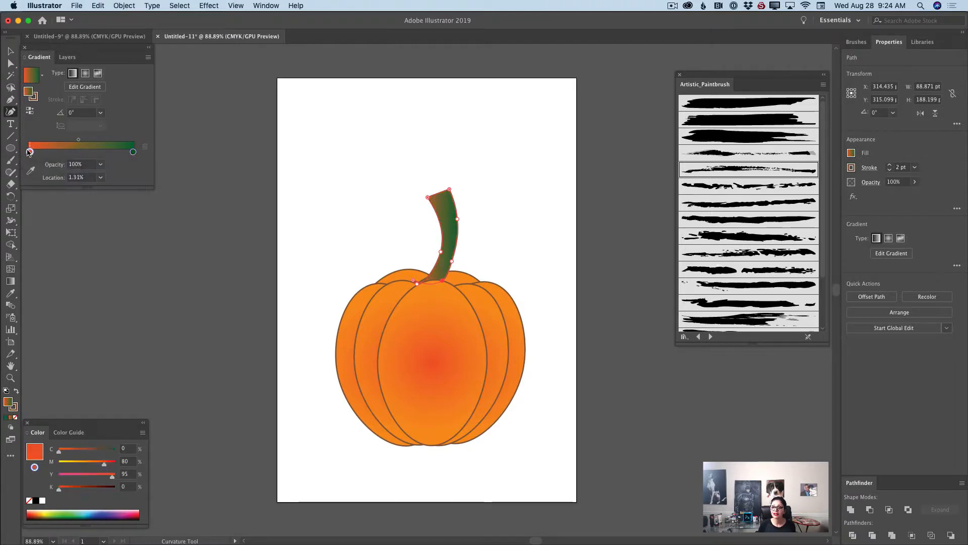
click(25, 190)
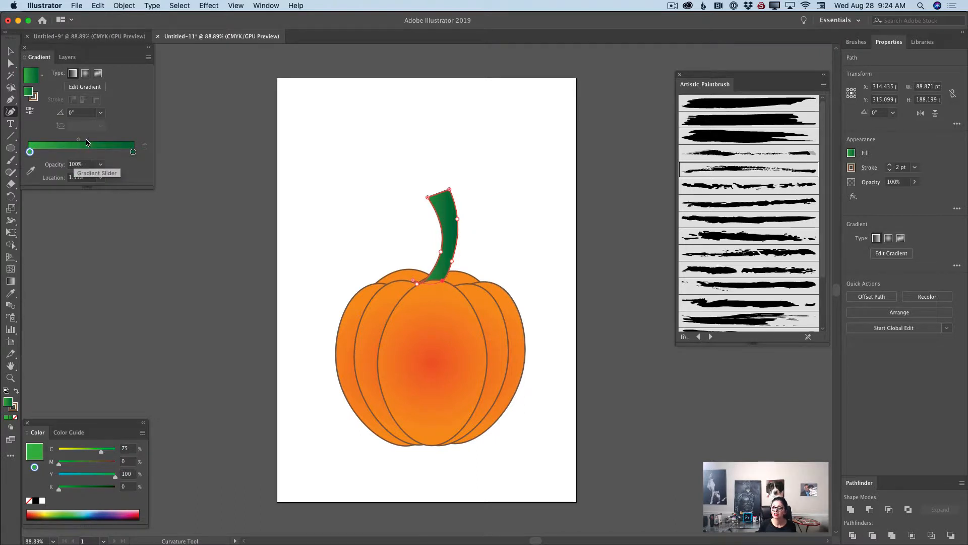
click(90, 147)
mouse_move(92, 144)
mouse_down()
mouse_move(90, 153)
mouse_move(30, 152)
mouse_move(95, 141)
mouse_up()
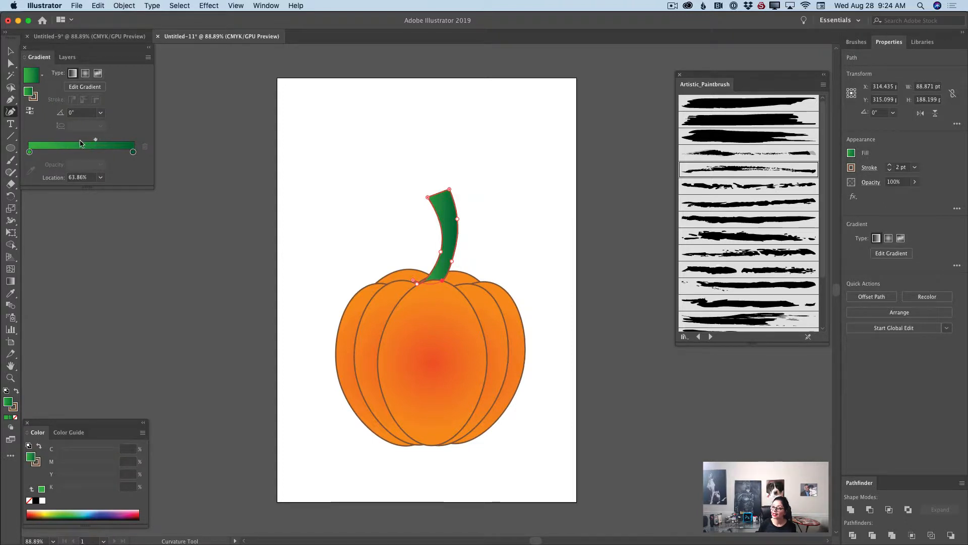
Unlock all seven pumpkin ovals in Layer 1, both the five above Layer 2 and the two below it.
click(10, 51)
click(67, 57)
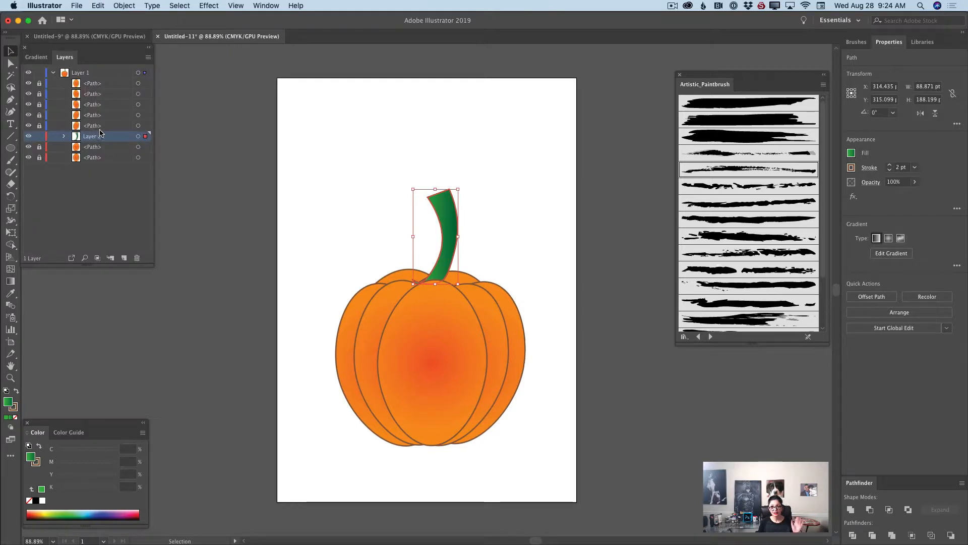
click(40, 97)
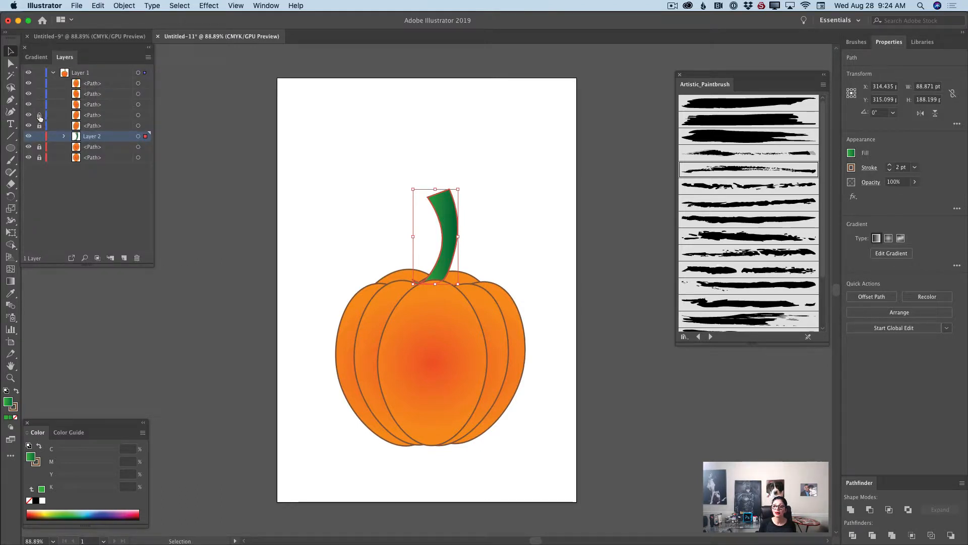
click(39, 115)
click(39, 125)
click(40, 146)
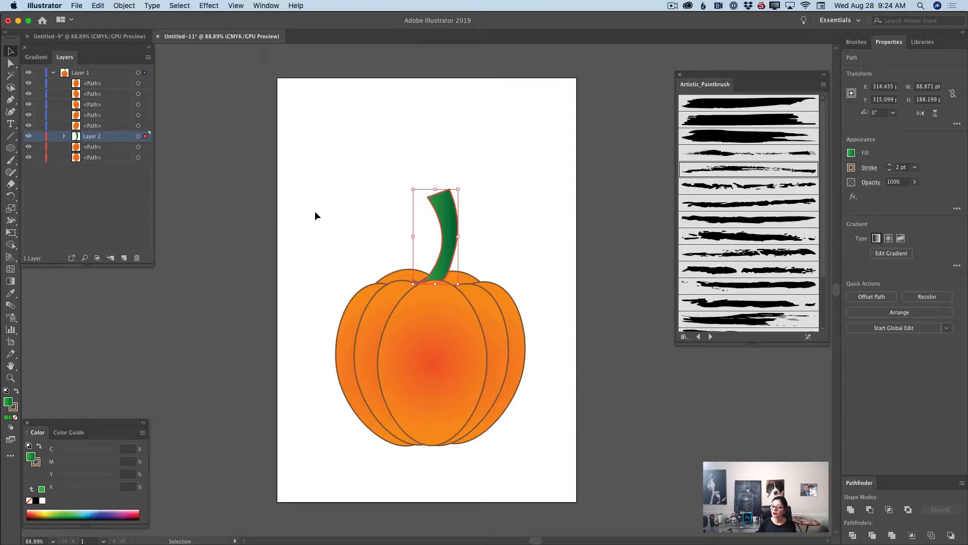
Select the stem and all the pumpkin ovals and combine them into one group.
drag(310, 178, 561, 419)
click(124, 6)
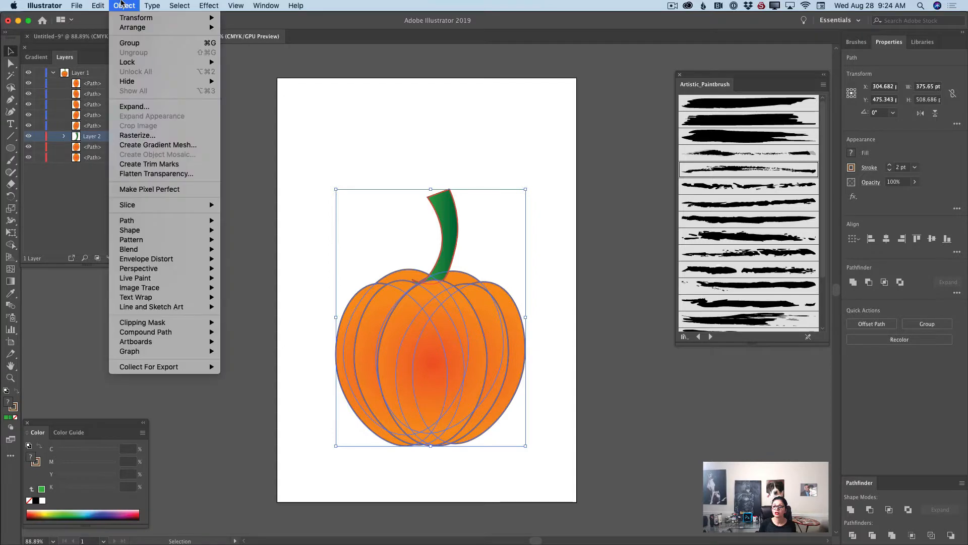
mouse_move(132, 61)
click(130, 43)
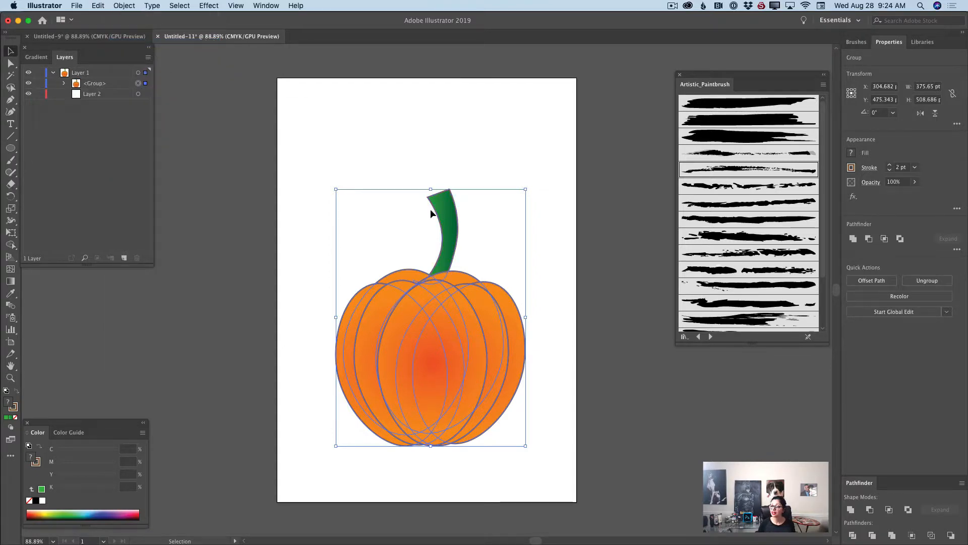
Try squashing the grouped pumpkin vertically to about 438 pt high and shifting it slightly down the page.
drag(430, 189, 431, 225)
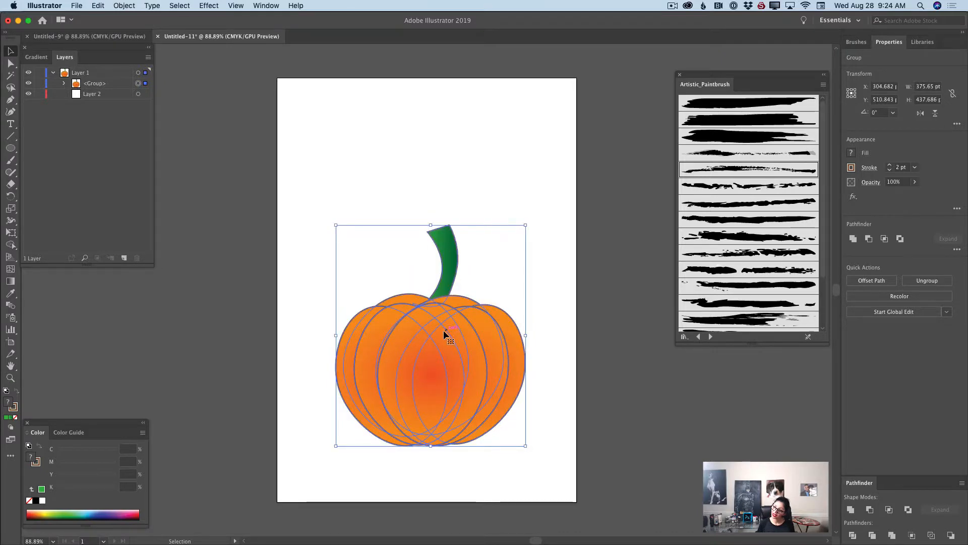
mouse_move(442, 335)
mouse_down()
mouse_move(438, 353)
mouse_move(434, 342)
mouse_move(456, 344)
mouse_up()
click(518, 217)
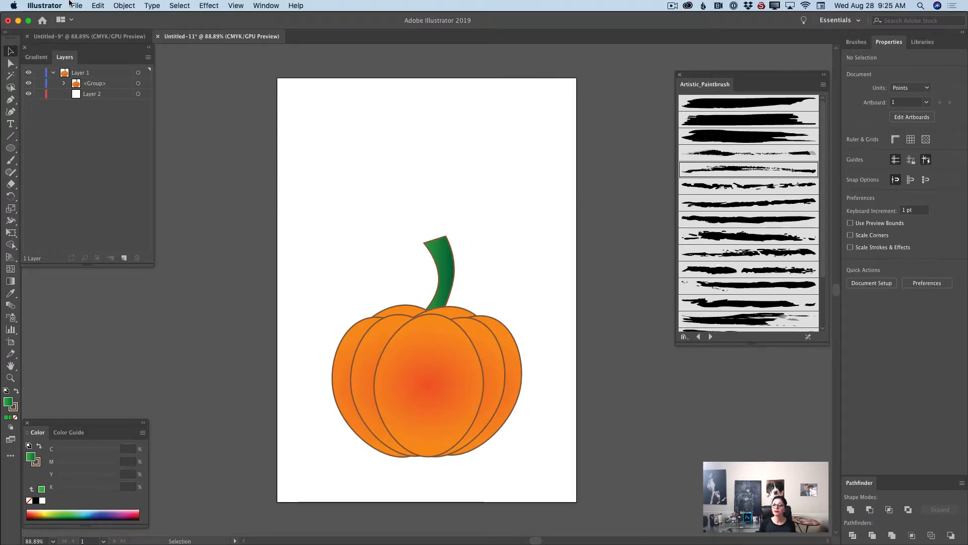
Undo the pumpkin's moves, its vertical scaling and the grouping, and clear the selection.
click(98, 6)
click(107, 17)
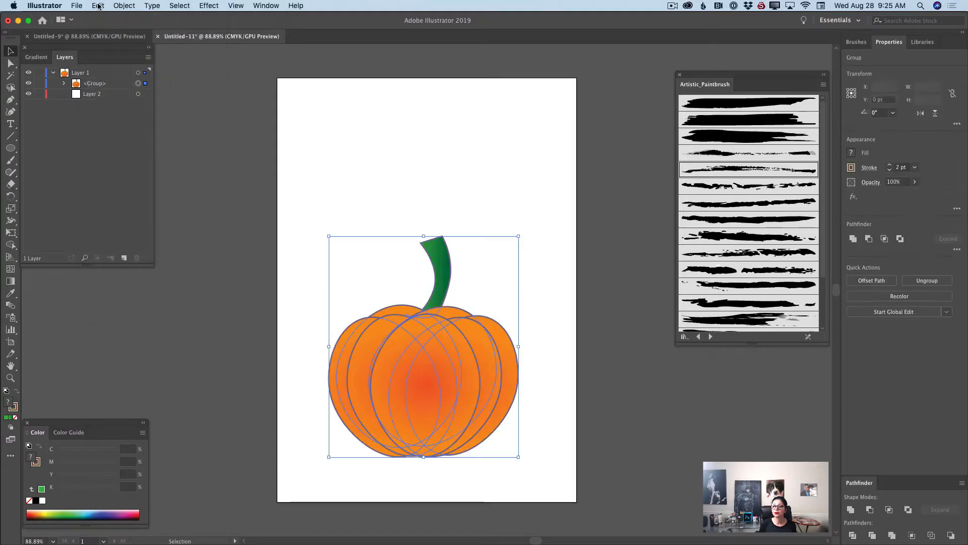
click(98, 5)
click(107, 17)
click(97, 6)
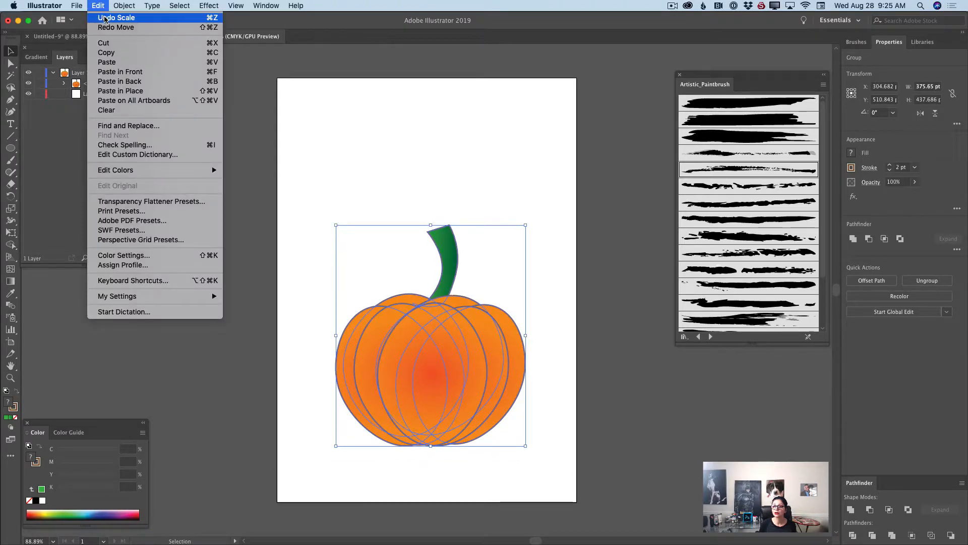
click(107, 18)
click(98, 5)
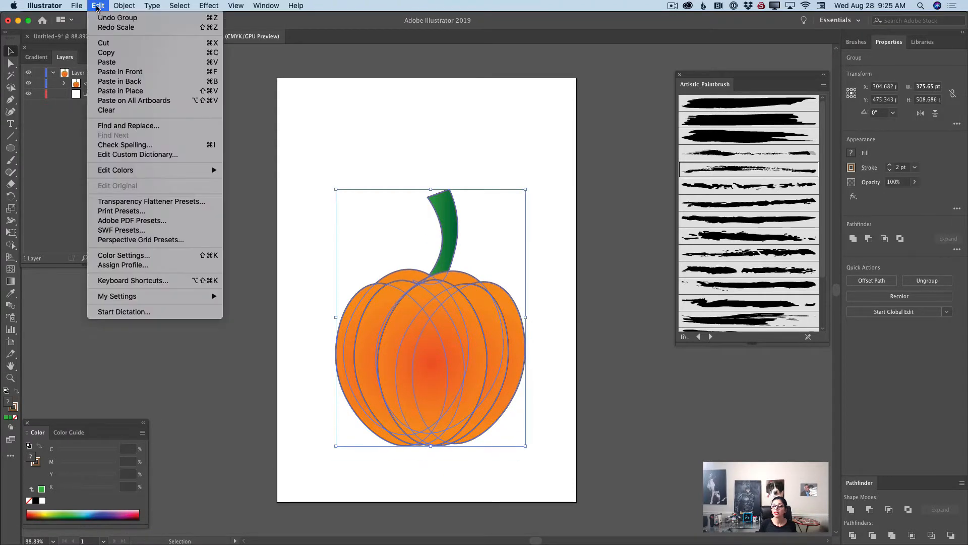
click(107, 16)
click(387, 178)
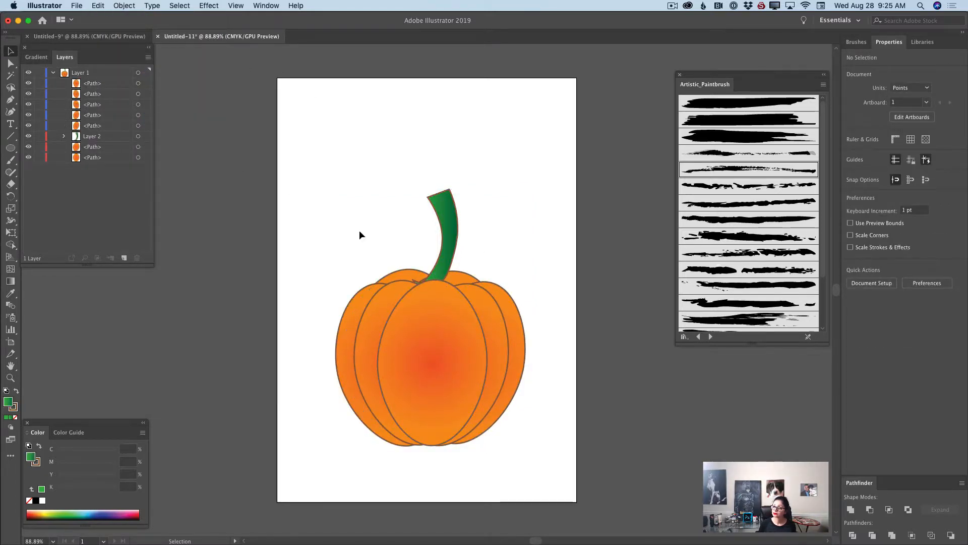
Squash the stem and all ovals together to about 415 pt high, and move them about 7 pt left and 17 pt down.
drag(333, 184, 544, 432)
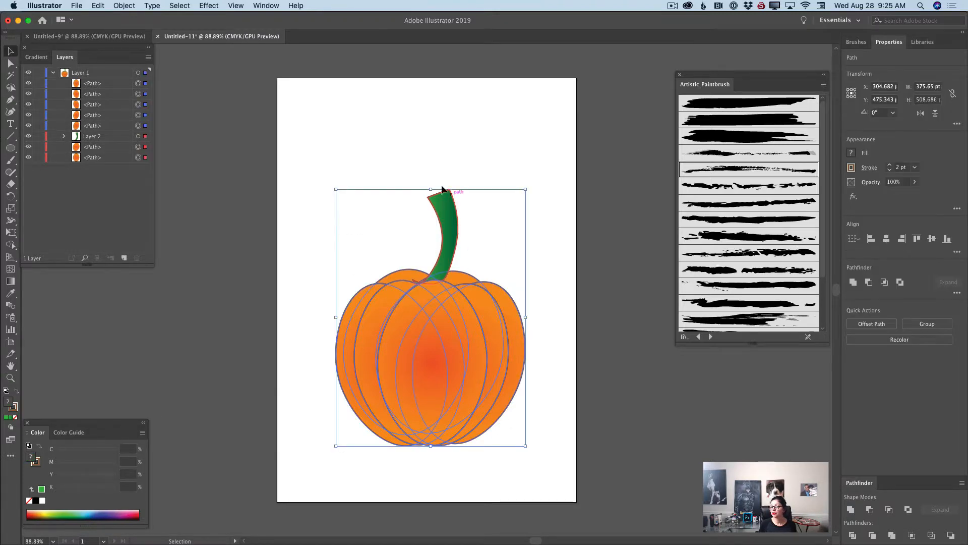
click(129, 9)
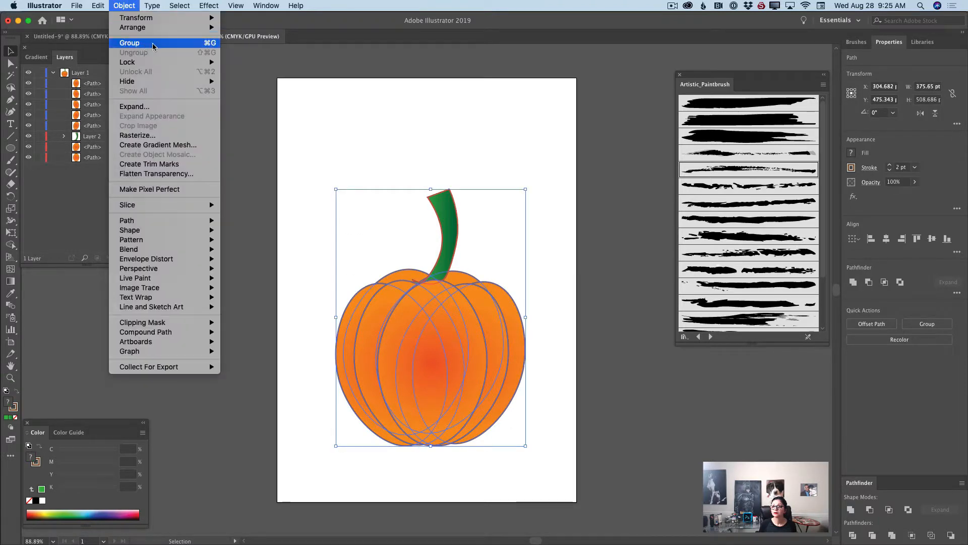
click(433, 189)
drag(432, 190, 429, 236)
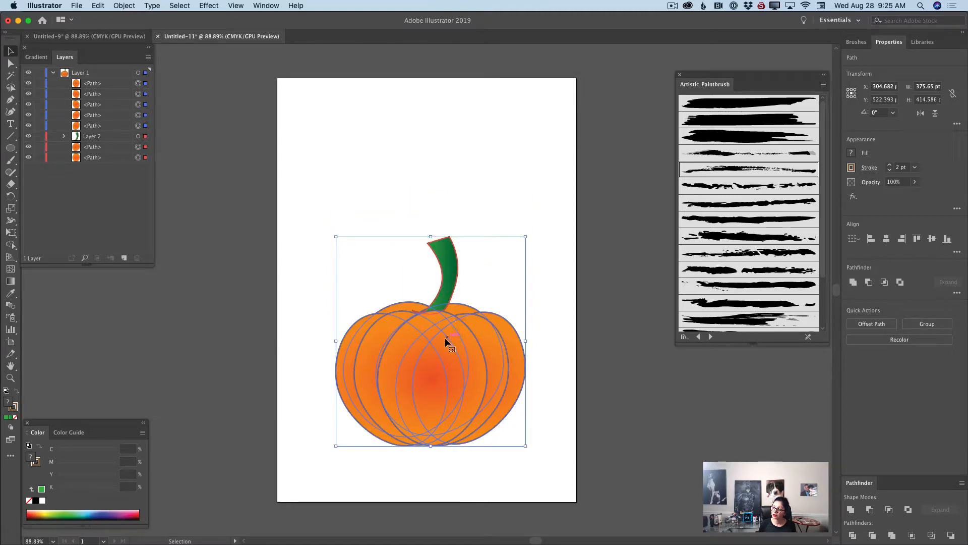
drag(445, 337, 448, 356)
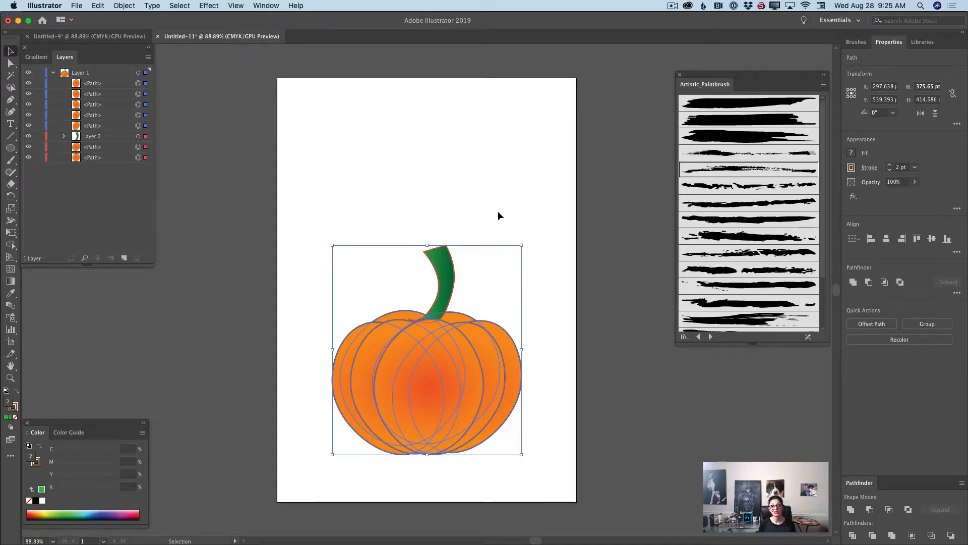
click(505, 200)
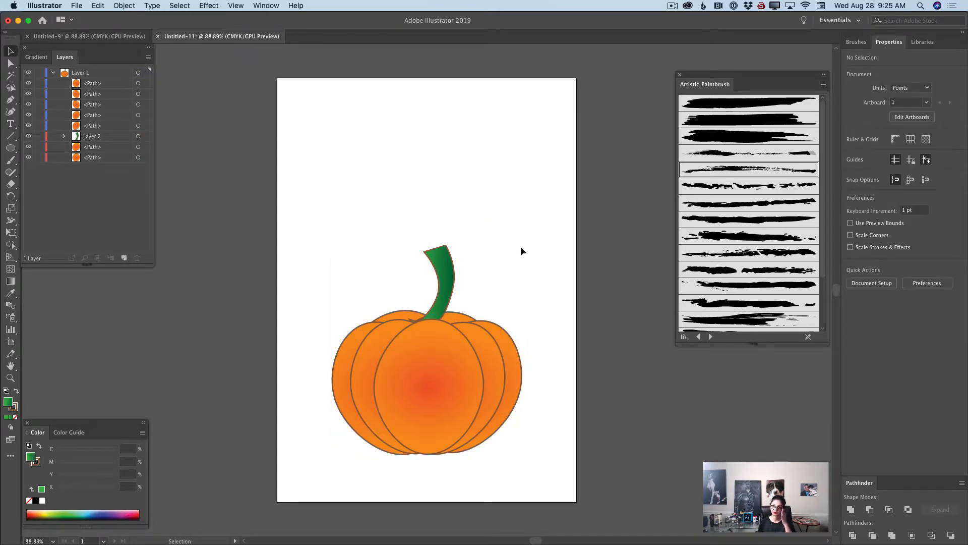
Lock Layer 1 and add a new layer above it as the active one.
click(39, 73)
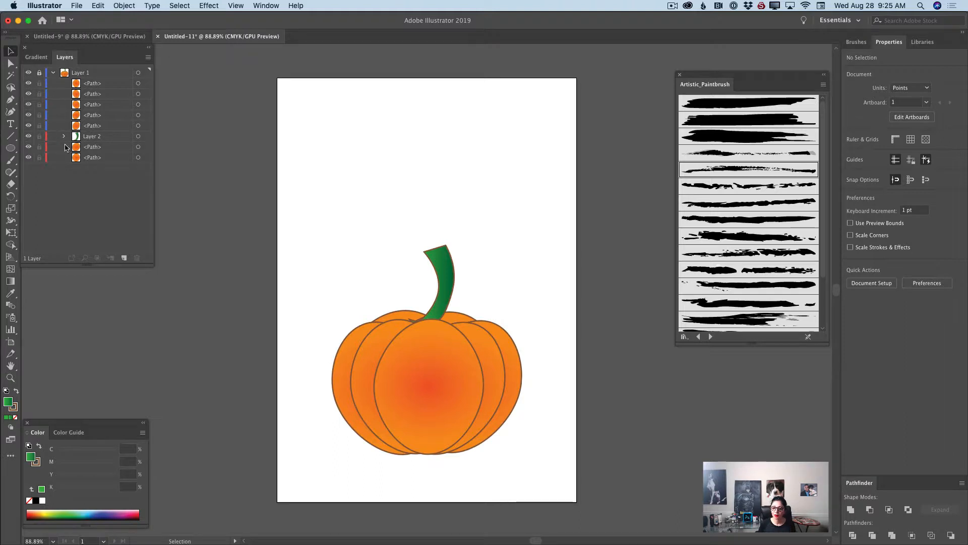
click(124, 258)
click(138, 73)
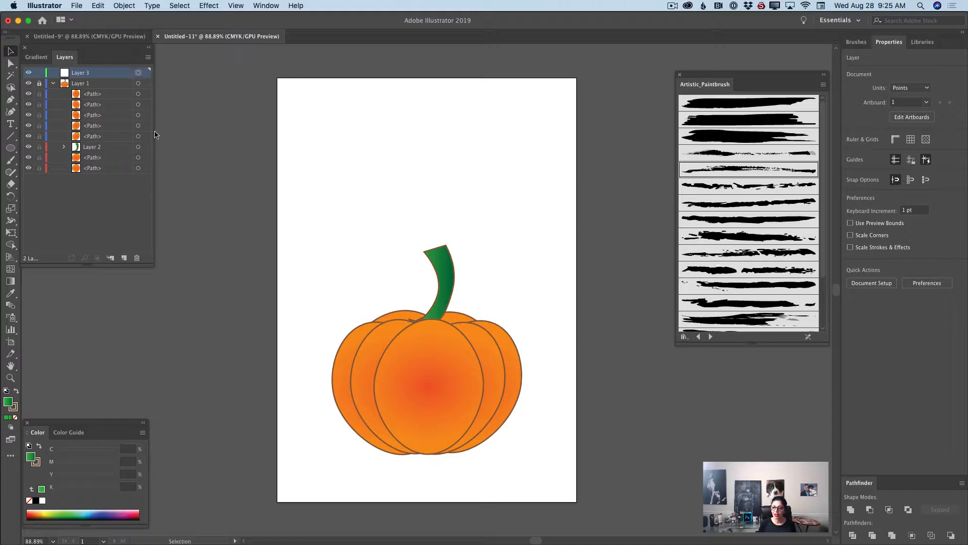
Draw a circle about 52.5 pt in diameter with the Ellipse tool in the blank area above and left of the stem.
click(11, 148)
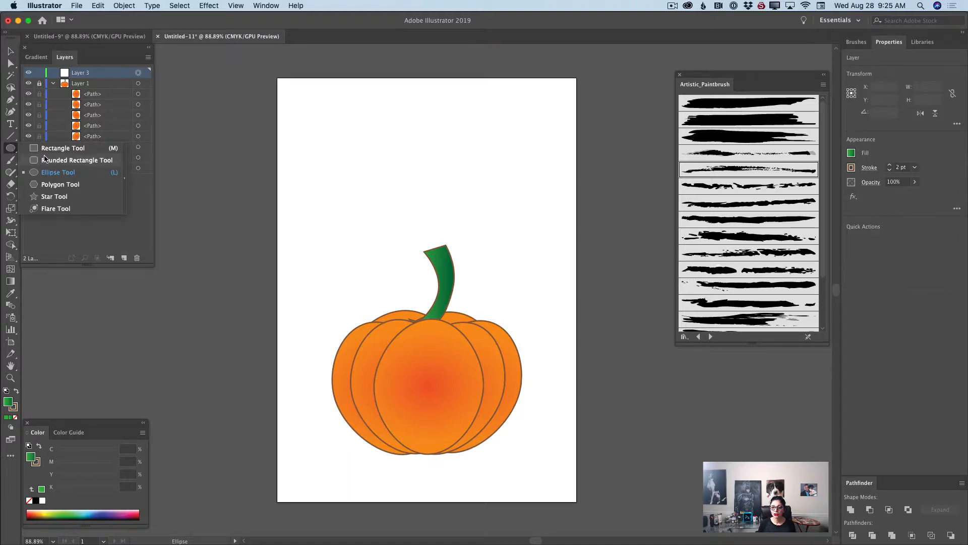
click(50, 173)
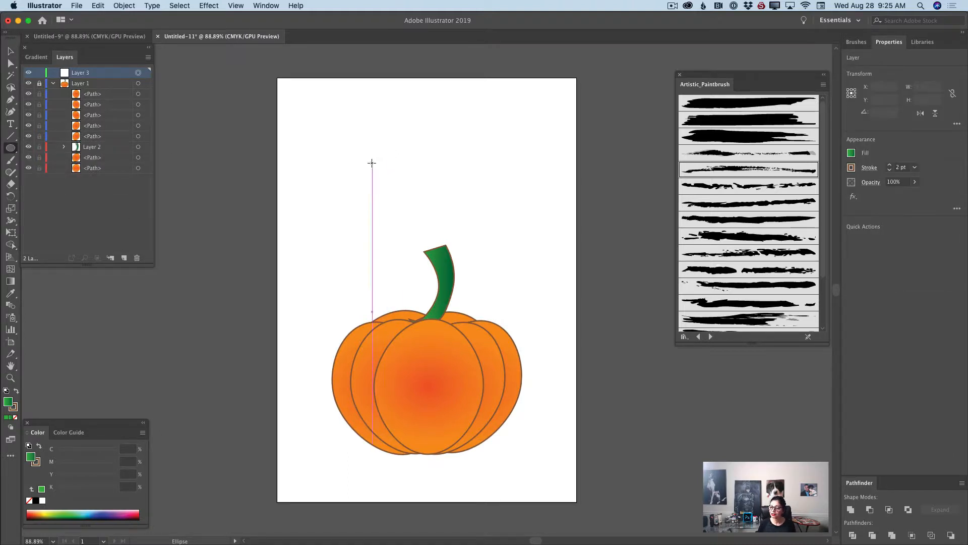
drag(372, 163, 397, 189)
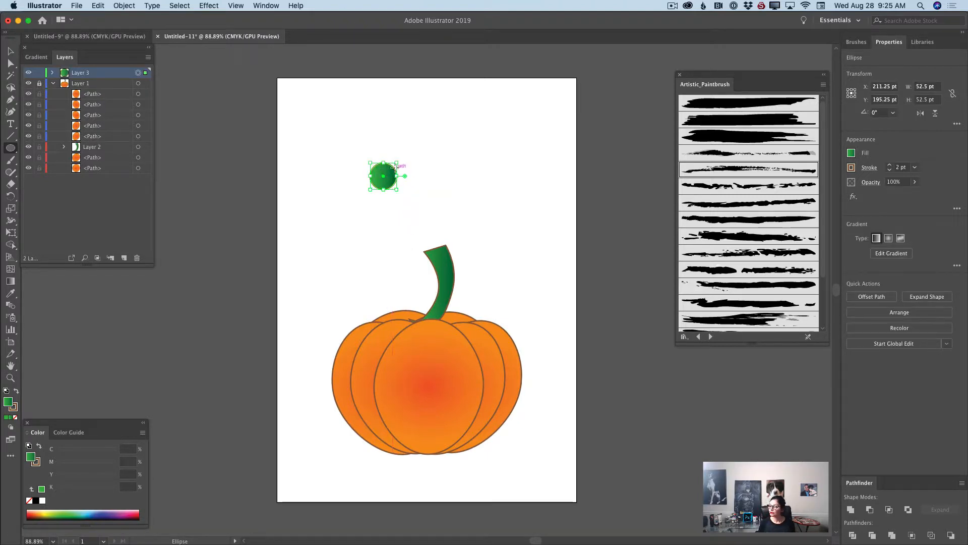
Give the circle a radial gradient from light brown (C25 M40 Y65 K0) at the center to dark brown (C40 M65 Y90 K35) at the edge.
click(889, 240)
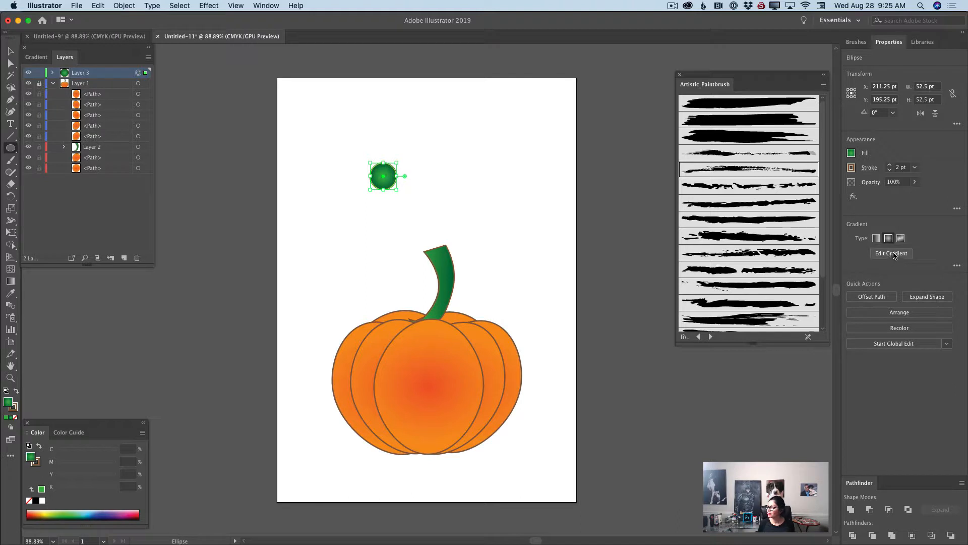
click(893, 253)
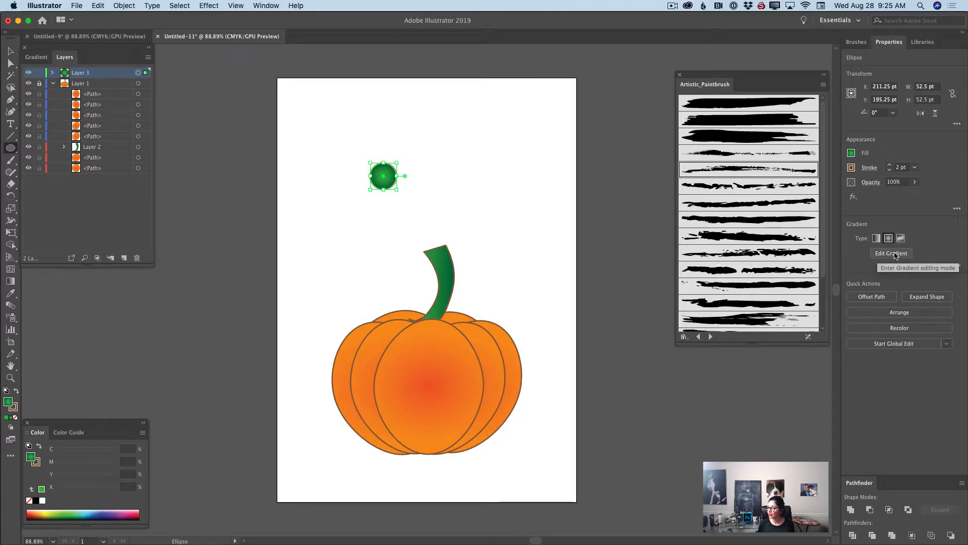
click(48, 58)
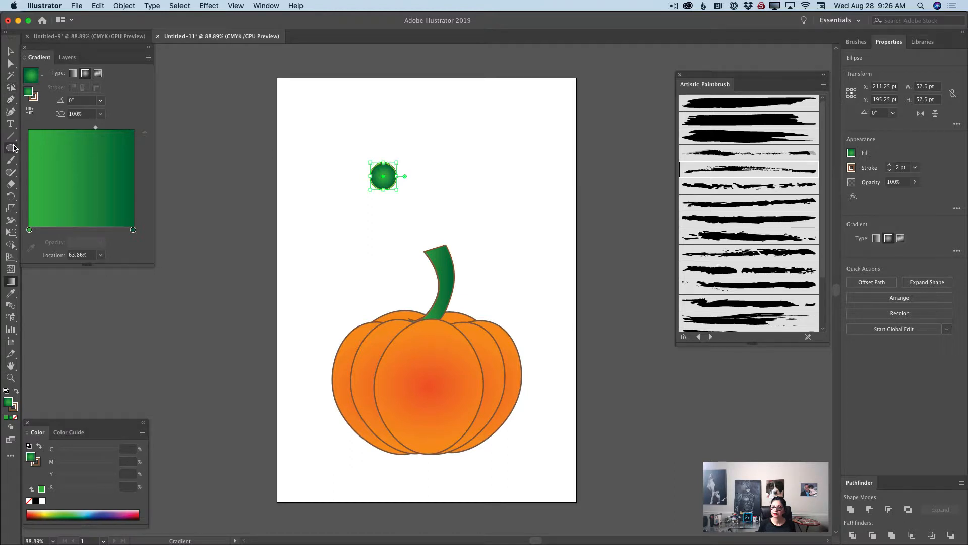
click(11, 147)
double_click(132, 152)
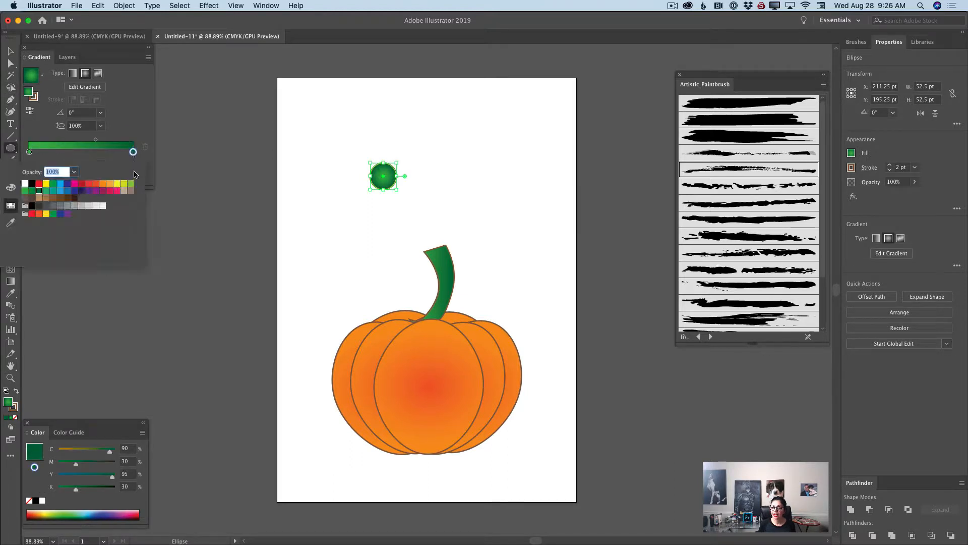
click(60, 198)
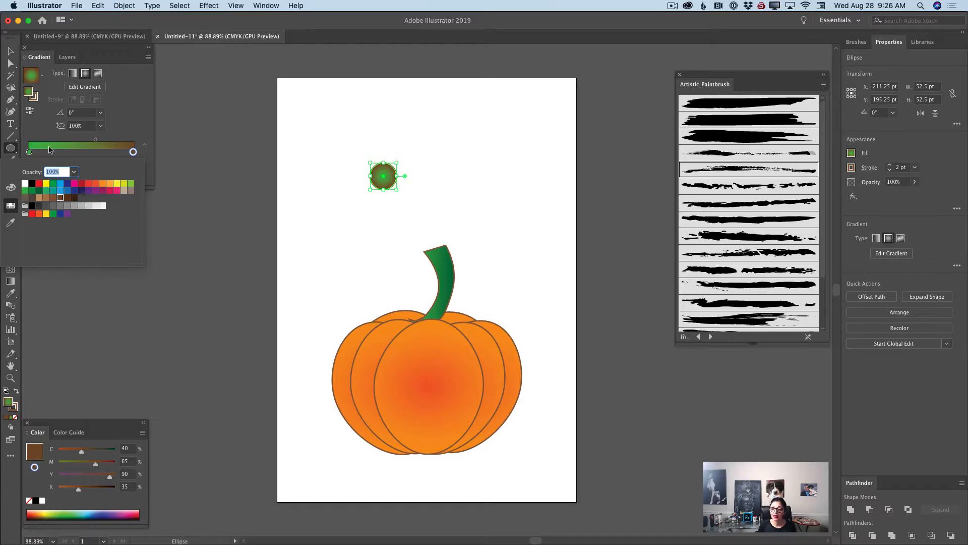
click(30, 152)
double_click(30, 152)
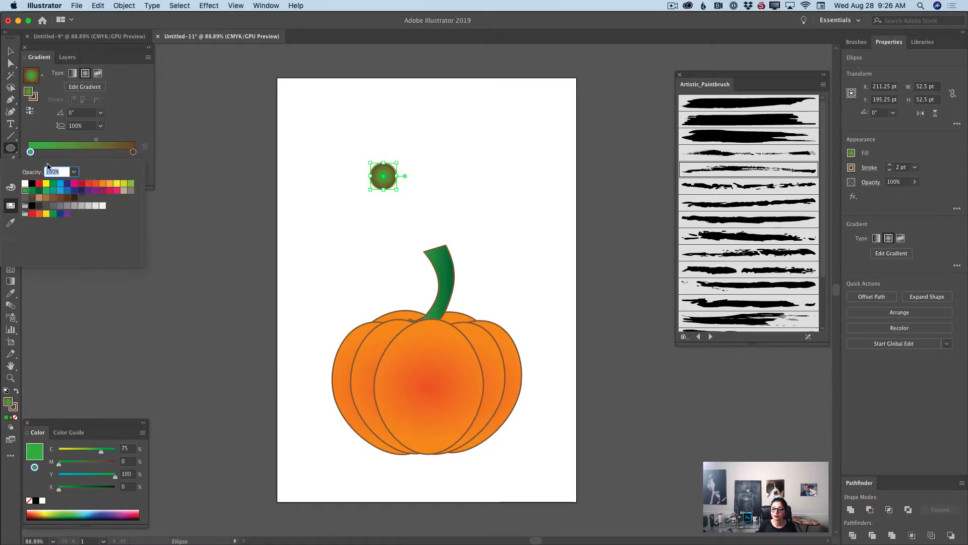
click(39, 197)
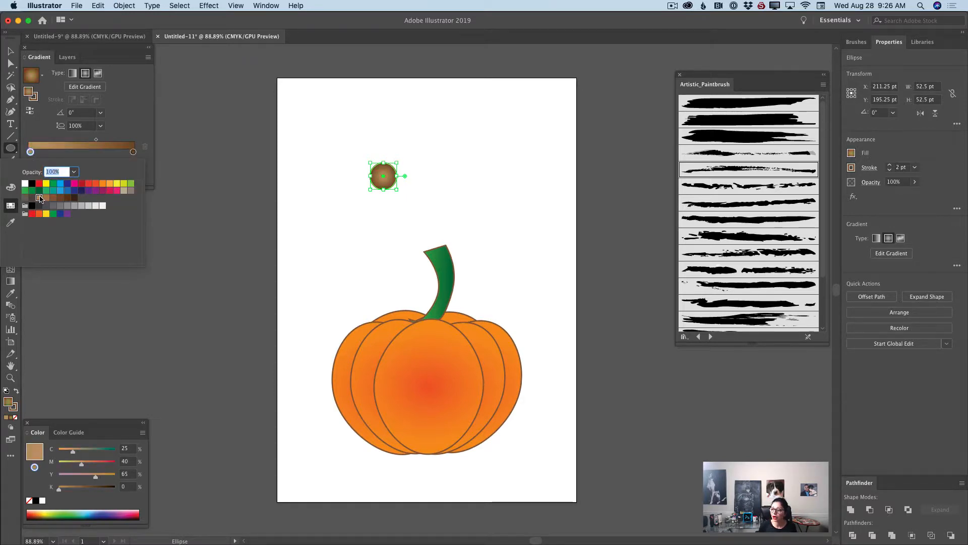
Return to the Selection tool and lock Layer 3, which holds the brown circle.
click(11, 51)
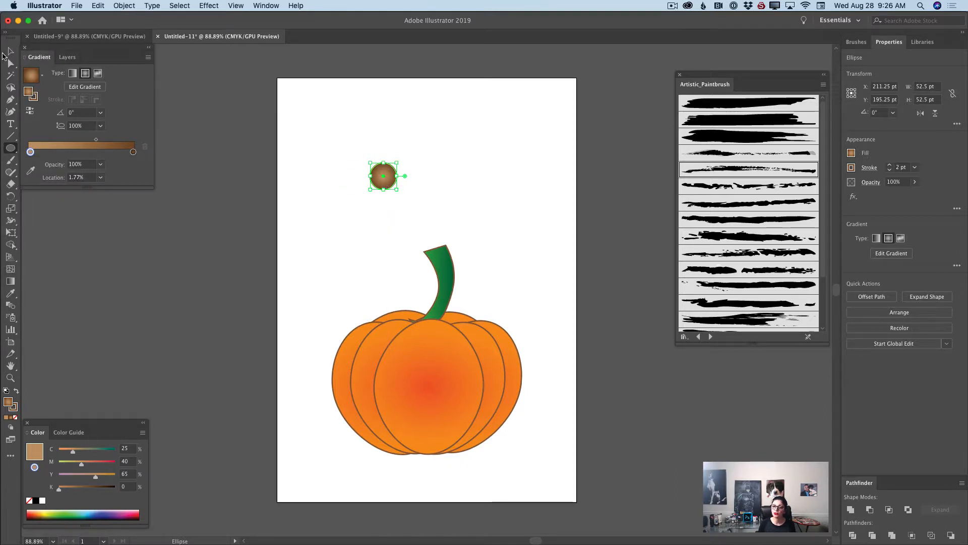
click(9, 51)
click(67, 57)
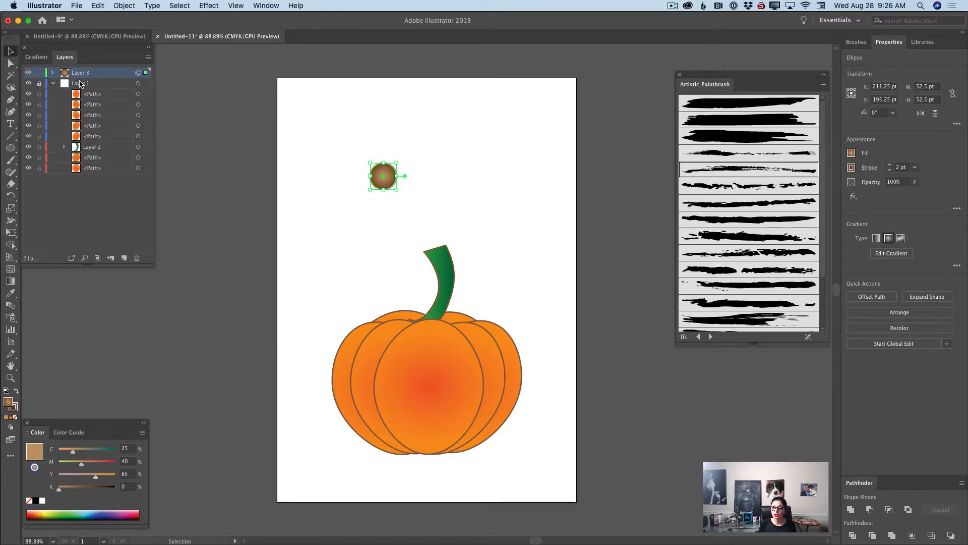
click(40, 73)
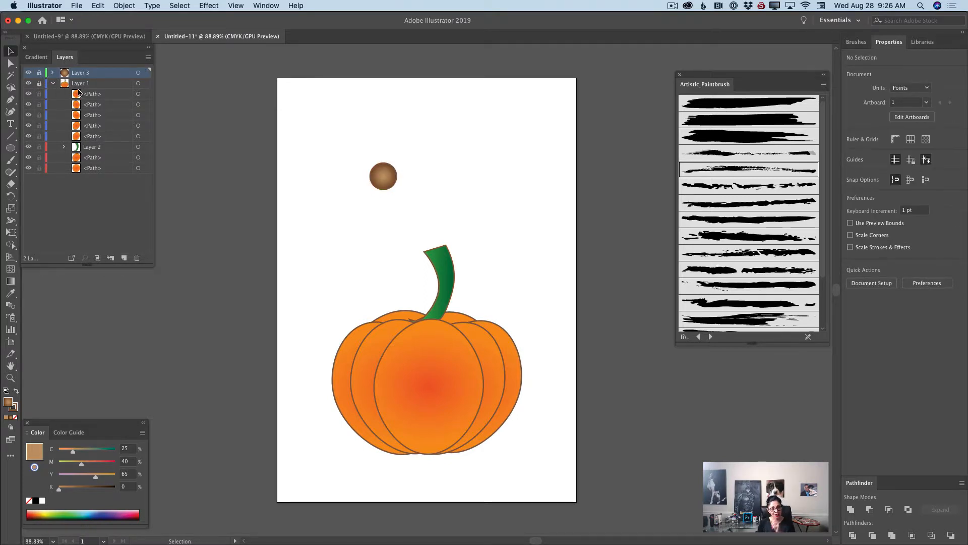
Add a new layer directly above Layer 1 and draw a narrow pointed petal above the brown circle with the Curvature tool.
click(115, 83)
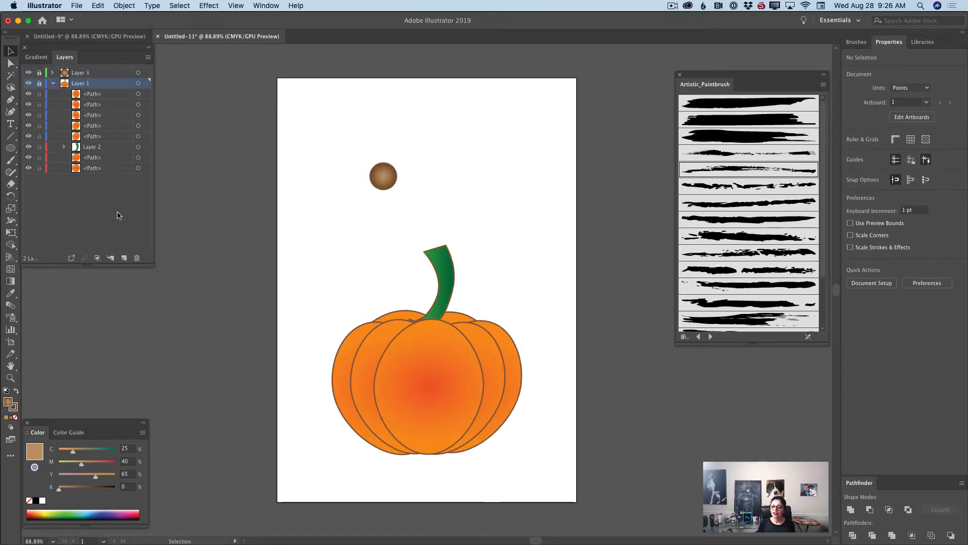
click(124, 258)
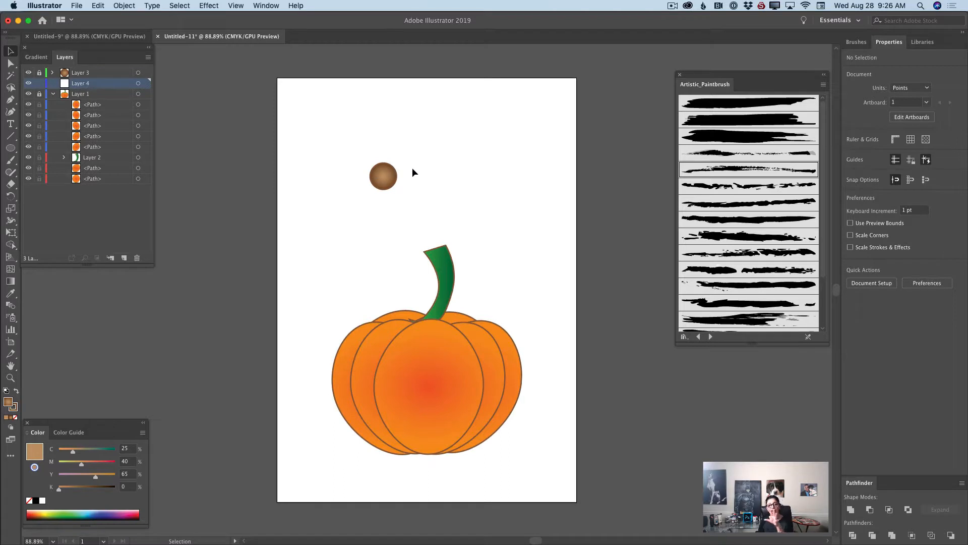
click(10, 112)
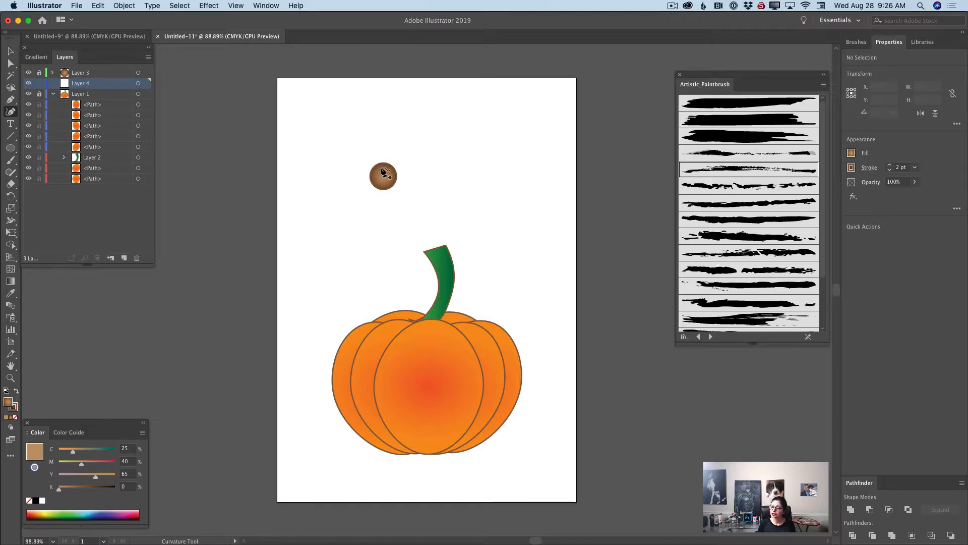
click(381, 166)
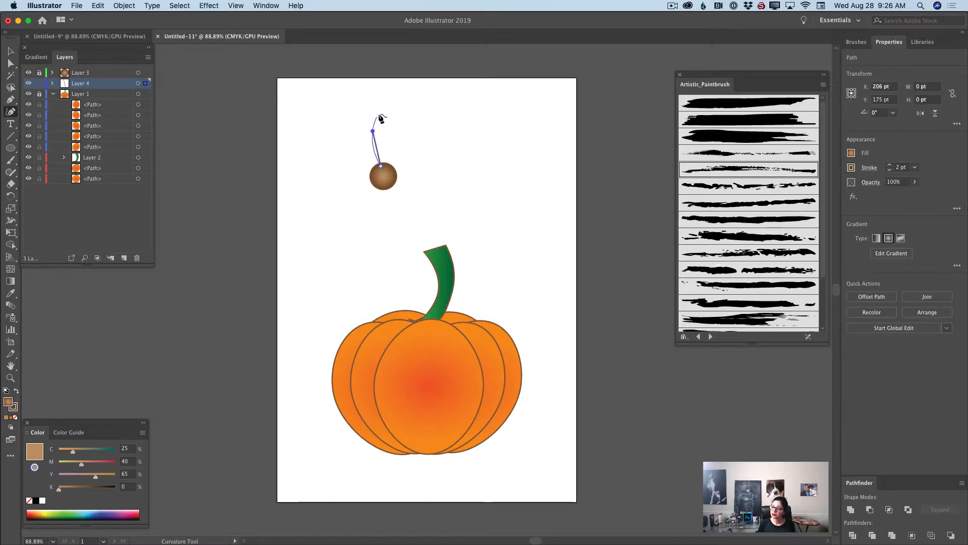
click(372, 131)
click(386, 99)
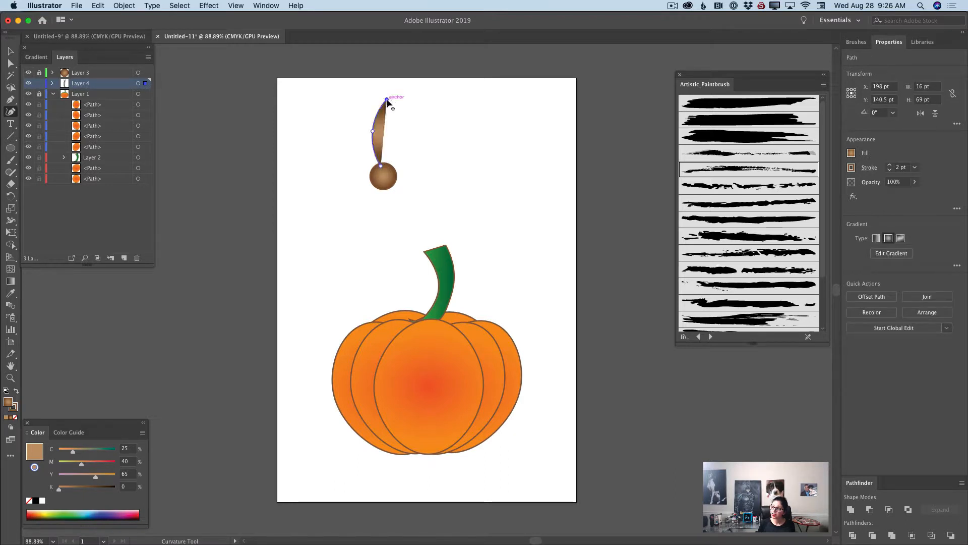
click(395, 129)
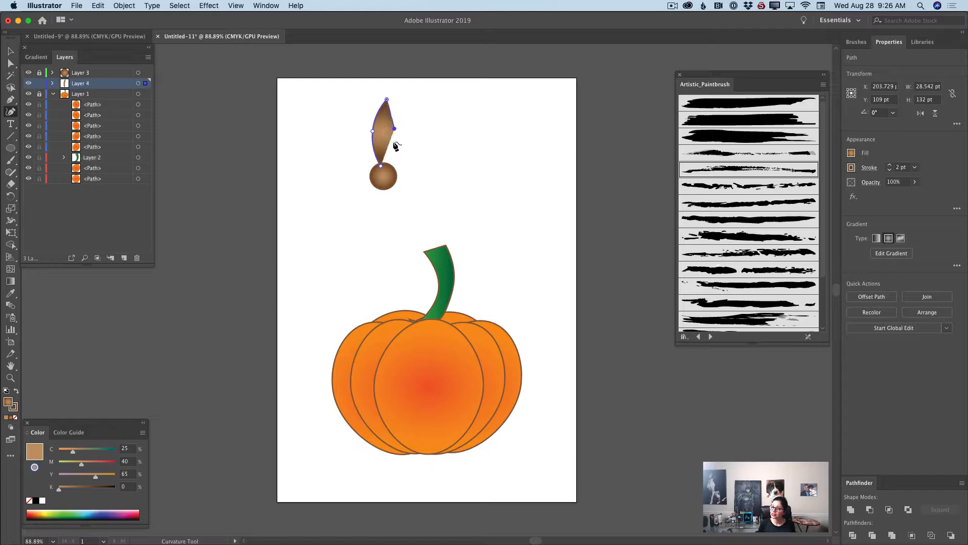
click(381, 165)
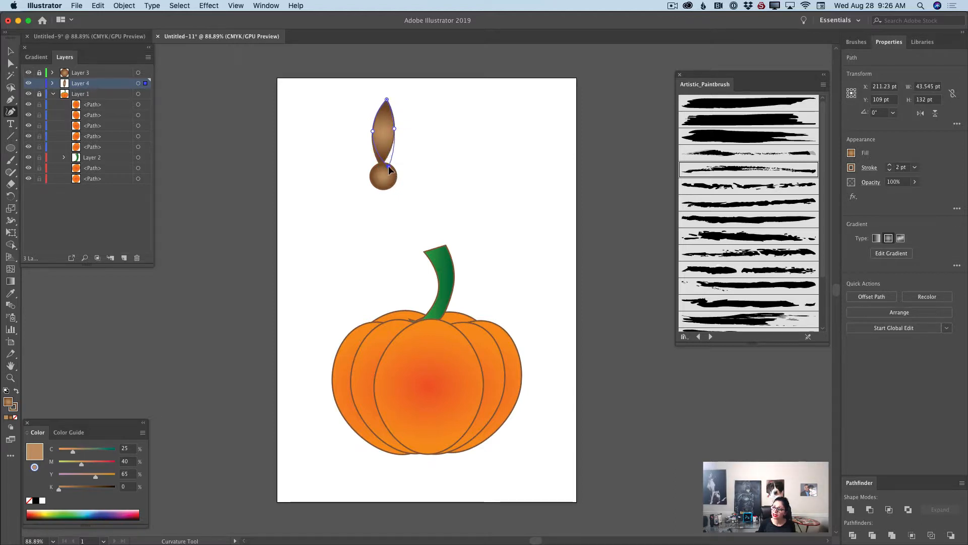
Adjust the petal's base, tip and left side anchor points so it is about 49.6 pt wide and 132 pt high.
drag(382, 165, 383, 166)
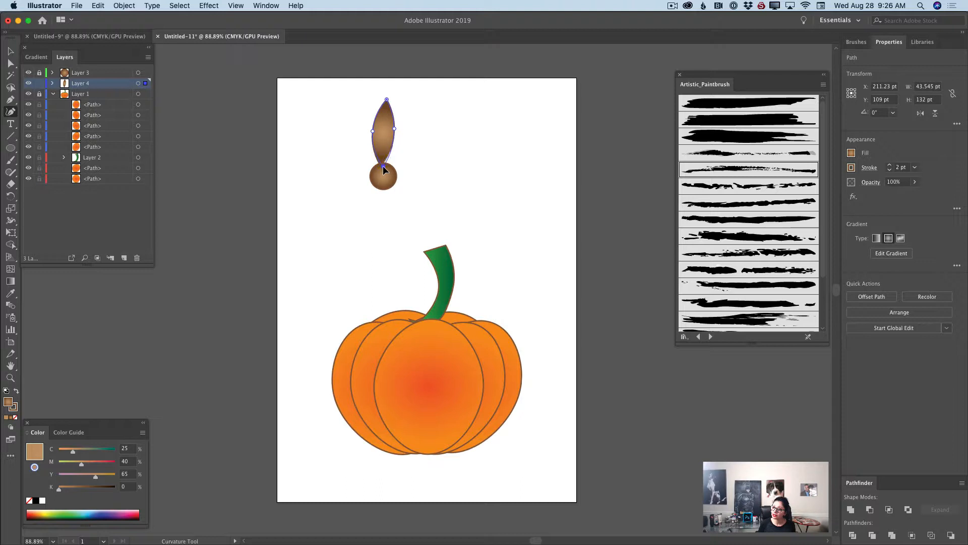
click(387, 100)
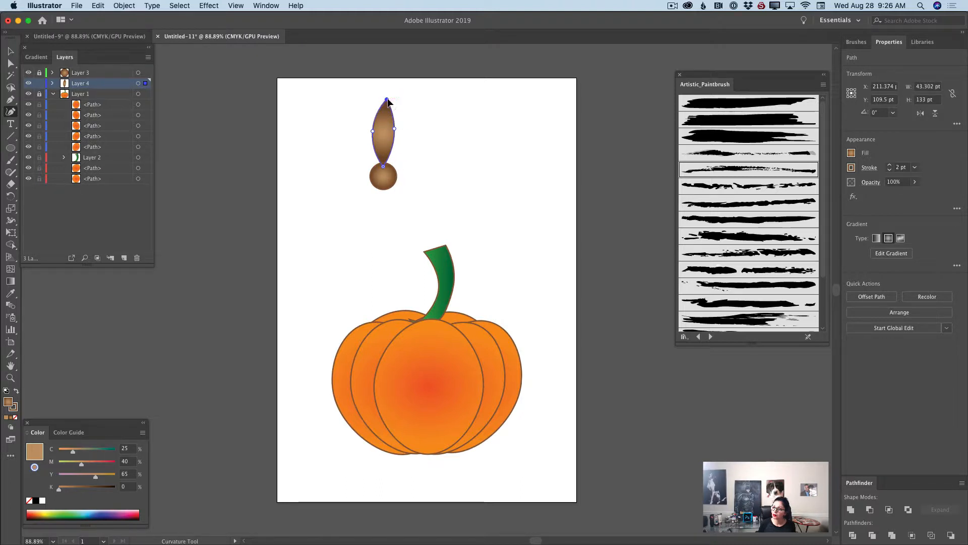
drag(385, 101, 382, 100)
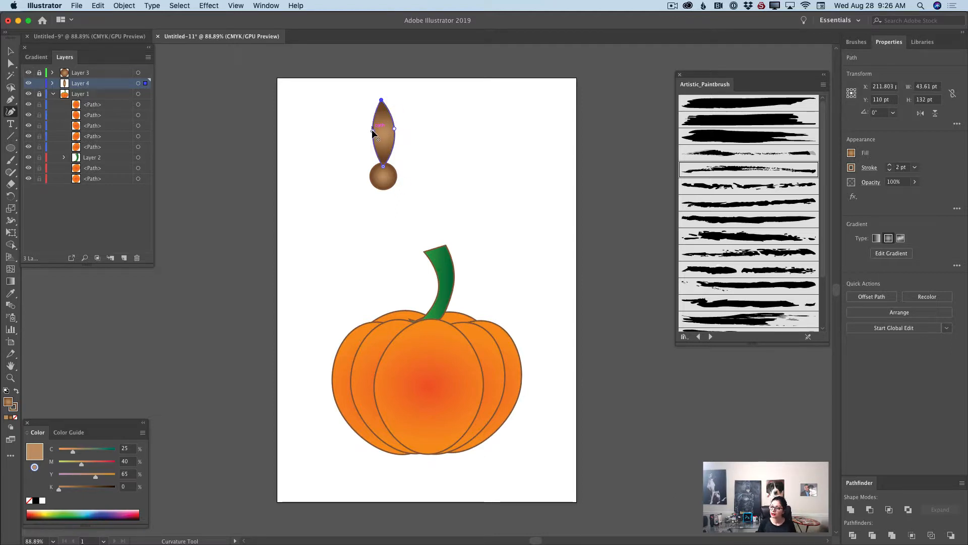
drag(371, 129, 370, 131)
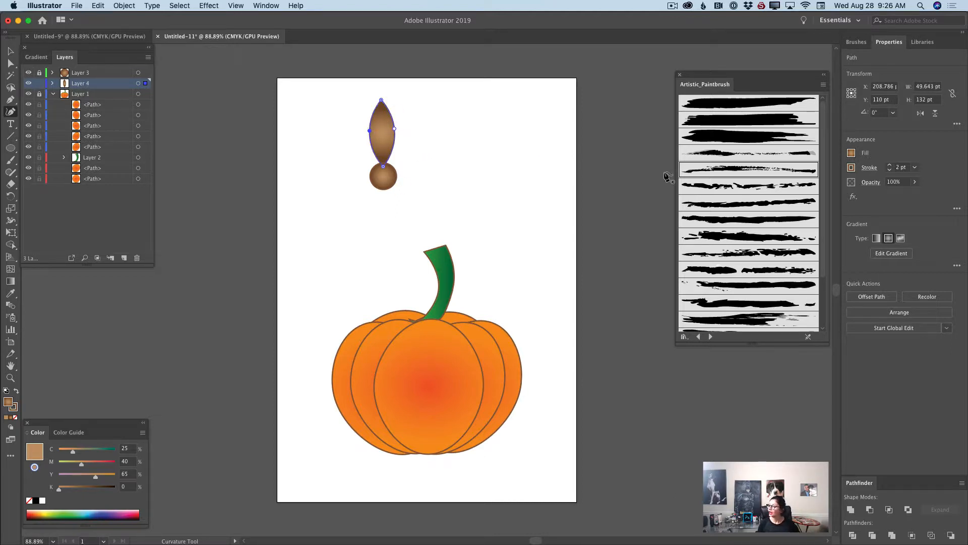
Give the petal a linear gradient from yellow (C5 M0 Y90 K0) on the left to orange (C0 M50 Y100 K0) on the right.
click(877, 239)
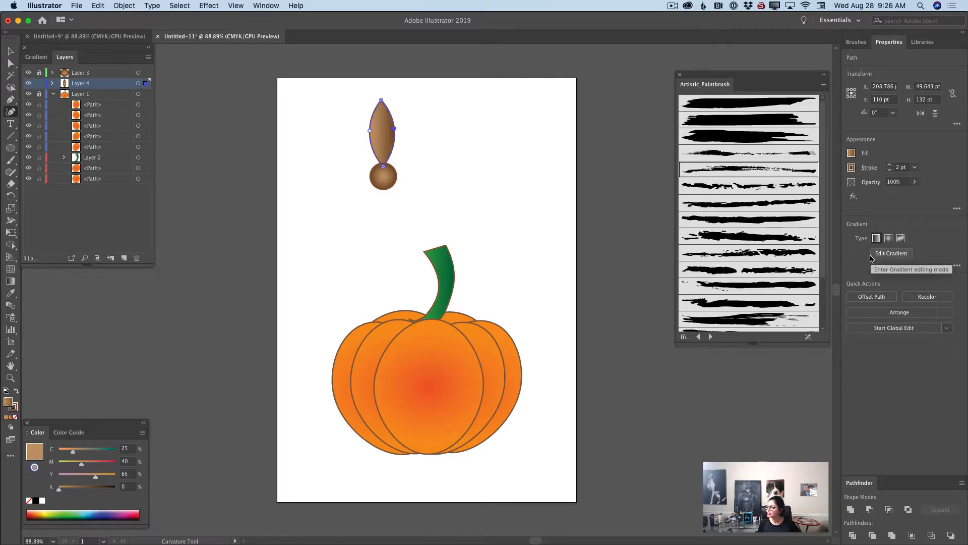
click(881, 255)
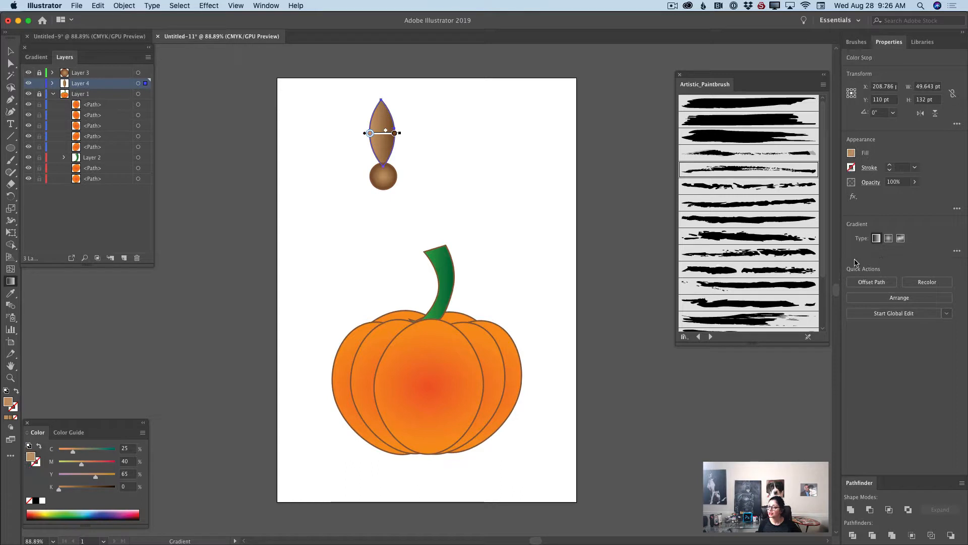
click(37, 57)
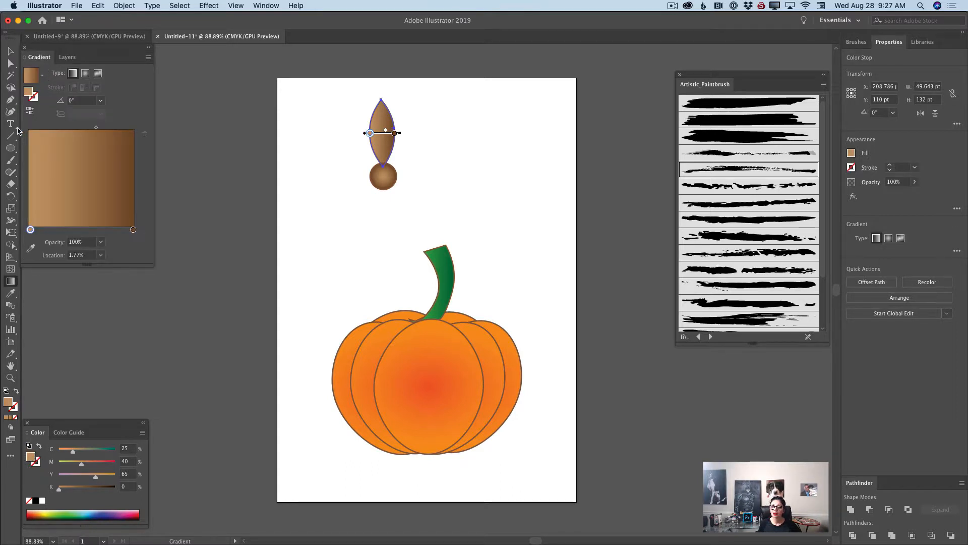
click(11, 111)
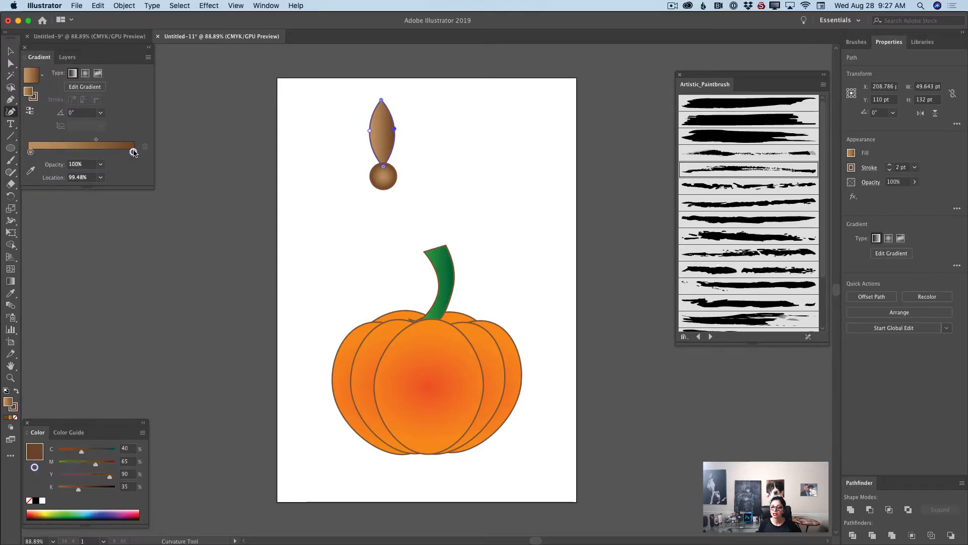
double_click(134, 152)
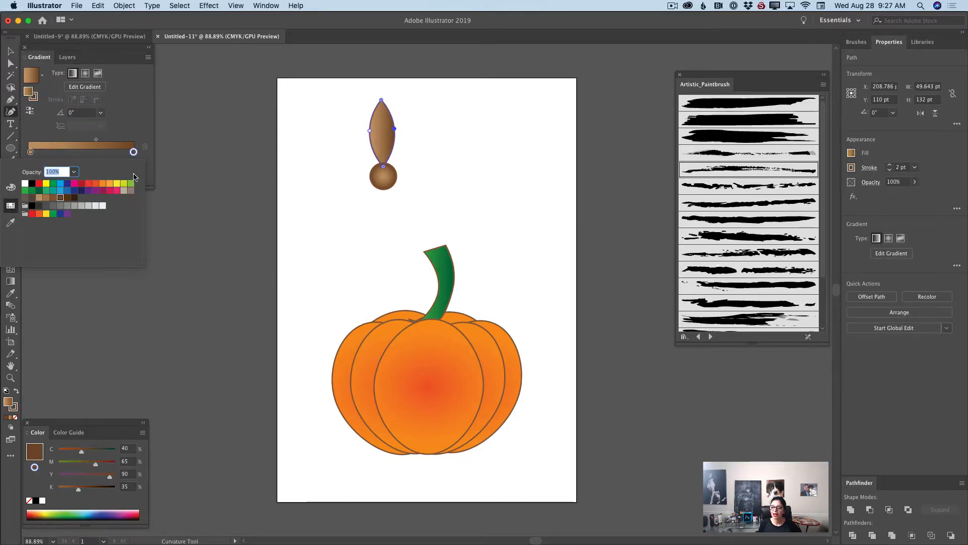
click(102, 184)
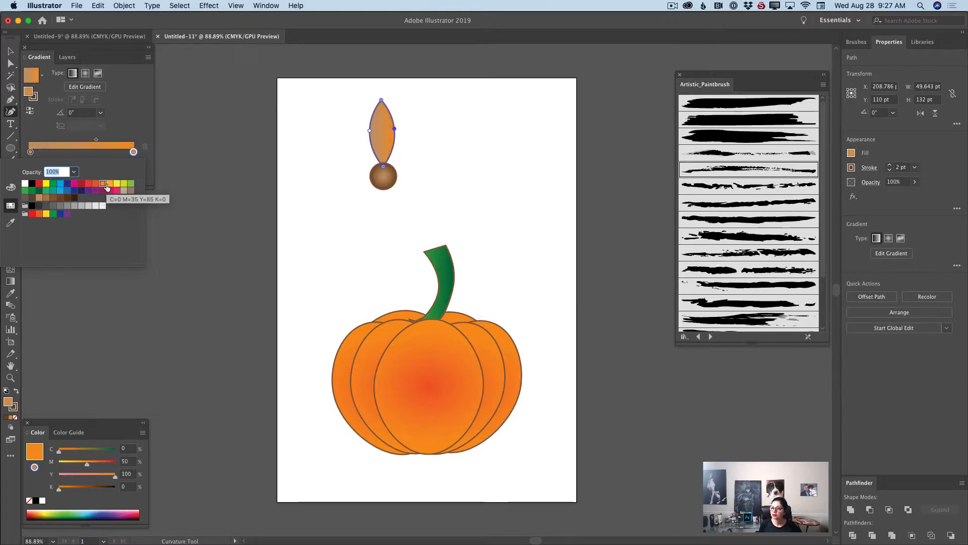
double_click(31, 153)
click(117, 184)
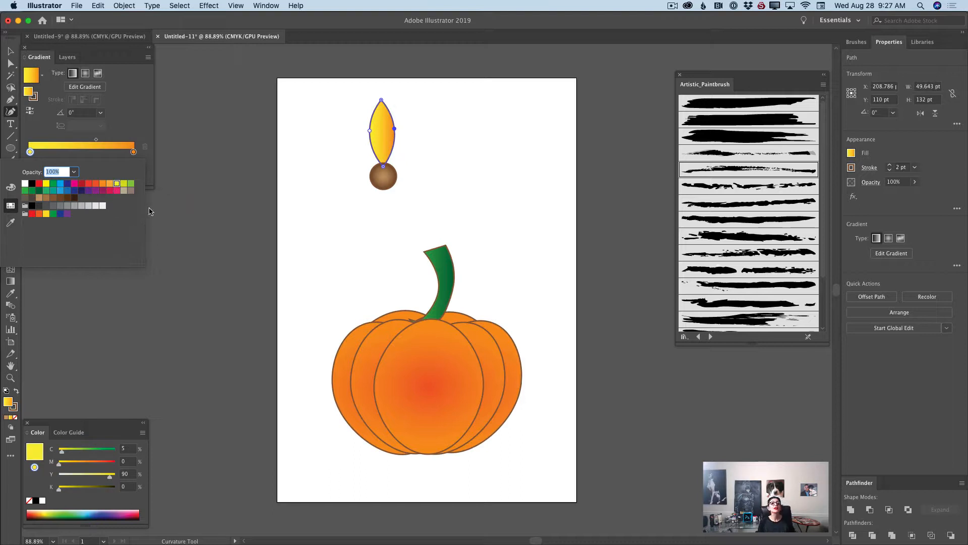
Duplicate the petal path within Layer 4 and lock the upper of the two paths.
click(67, 58)
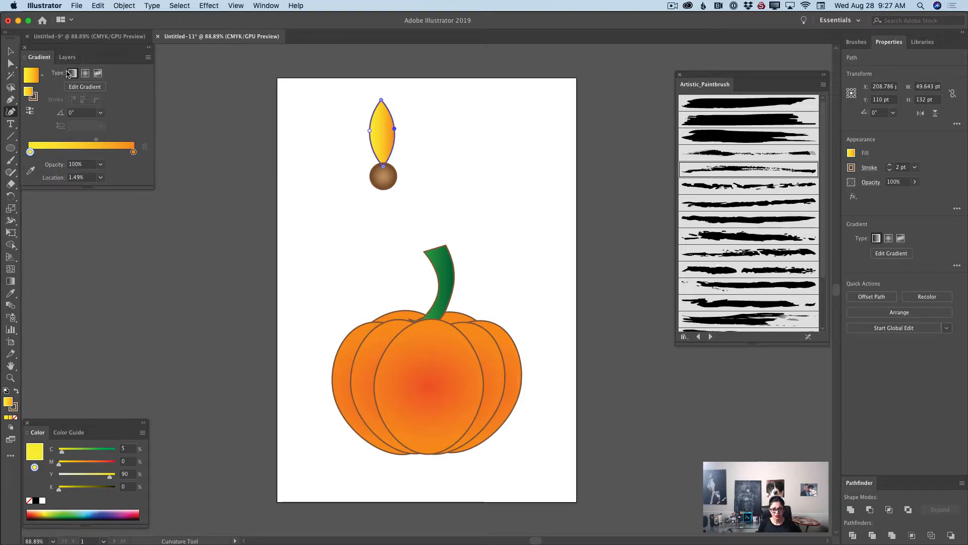
click(69, 60)
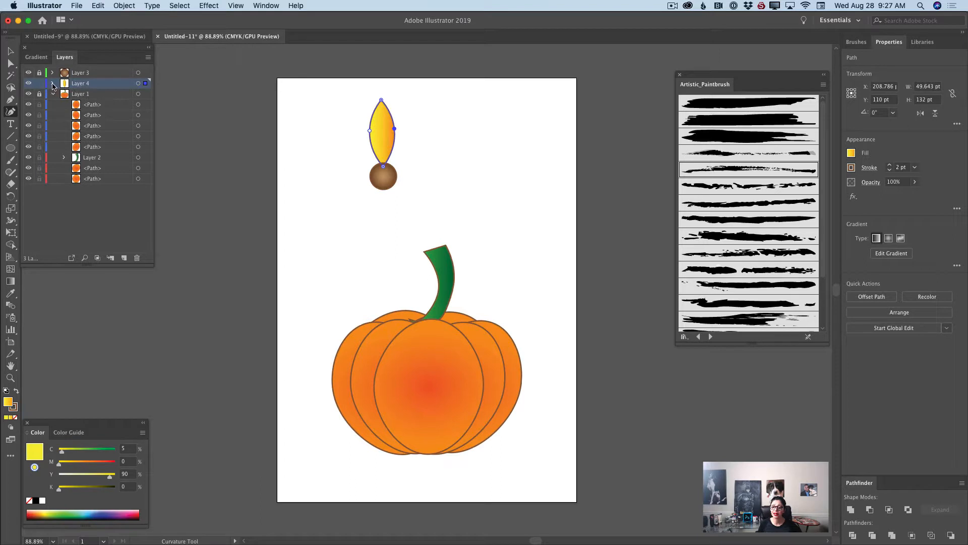
click(52, 83)
drag(105, 99, 123, 258)
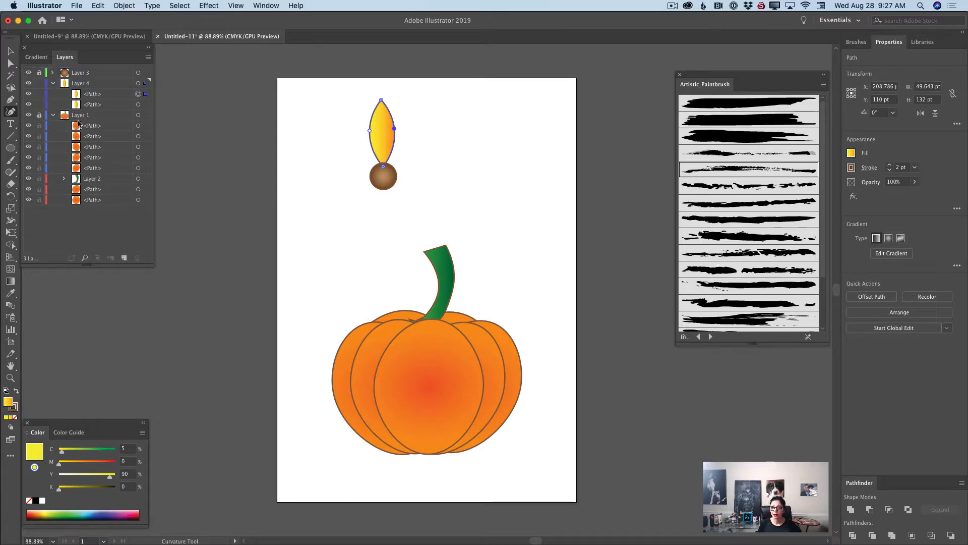
click(40, 94)
Rotate the unlocked petal copy to about 345° and place it just right of the first petal, with its base at the circle.
click(139, 105)
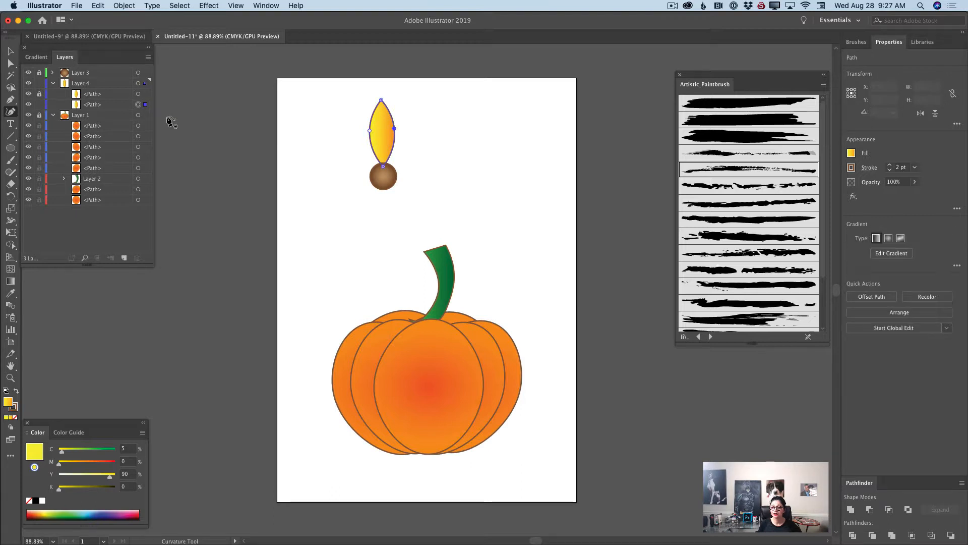
key(v)
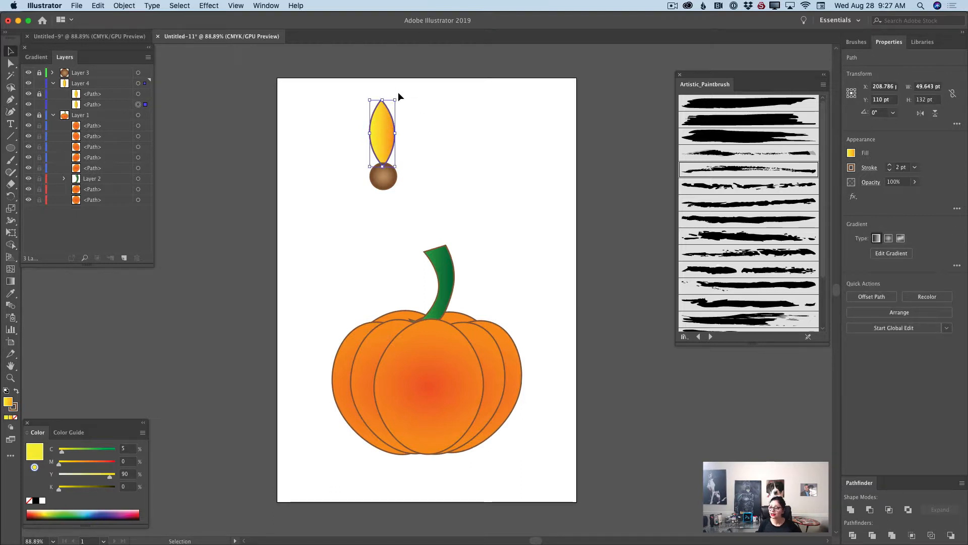
drag(396, 96, 406, 127)
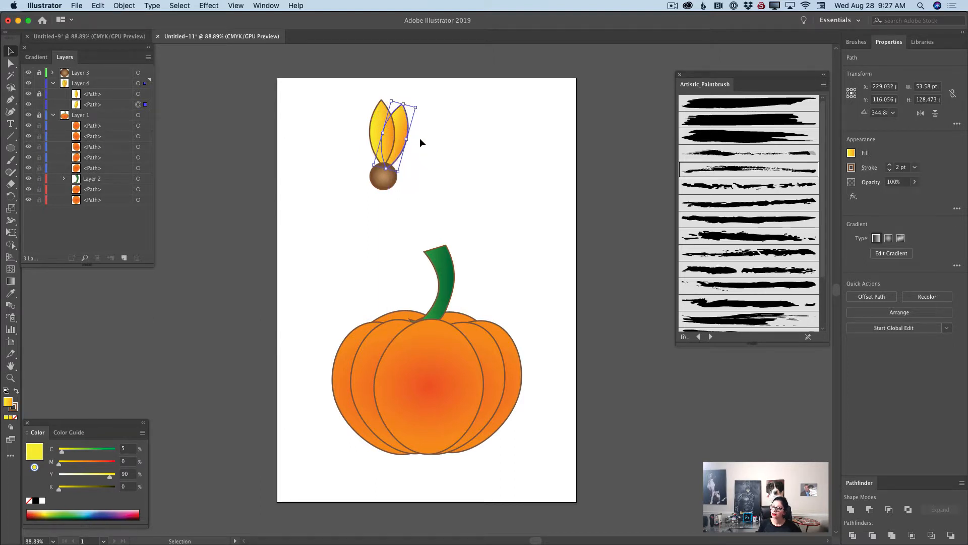
Duplicate the rotated second petal within Layer 4 and lock the upper of its two paths.
click(94, 106)
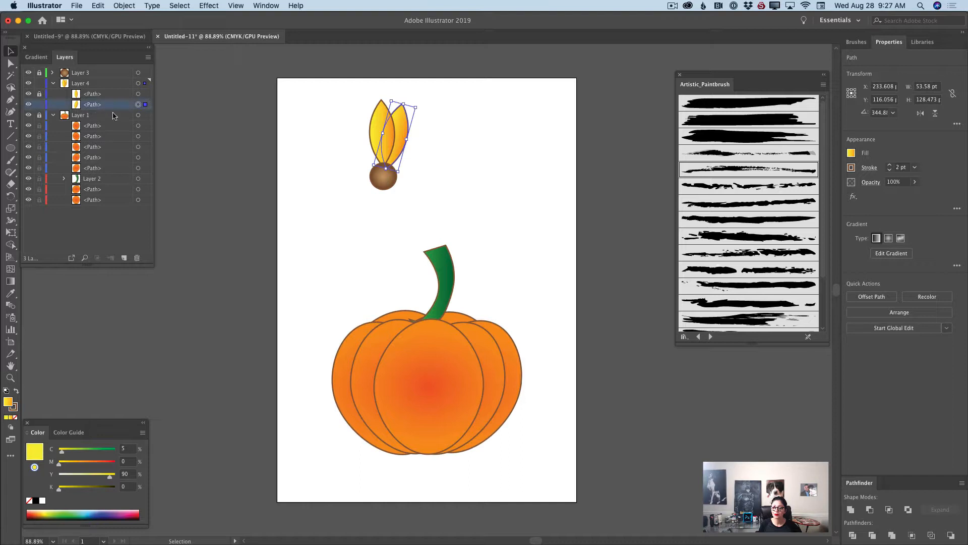
drag(112, 109, 119, 215)
drag(124, 257, 124, 258)
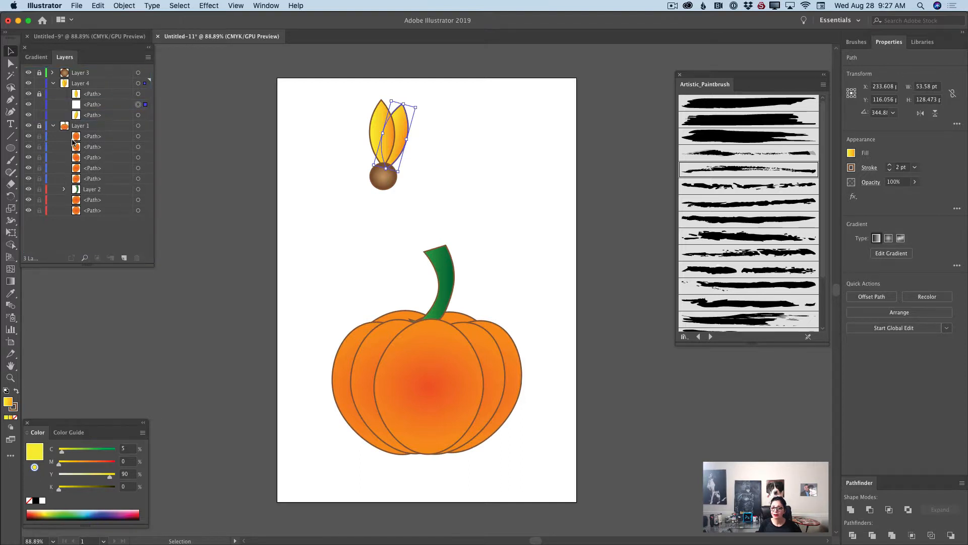
click(40, 104)
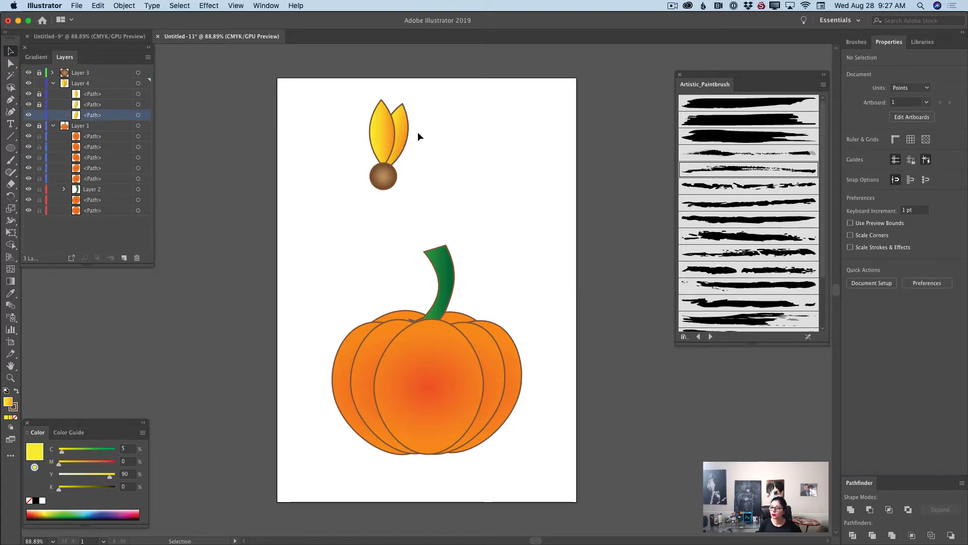
Rotate the third petal to about 318° and position it right of the second petal, with its base at the brown circle.
mouse_move(405, 134)
mouse_down()
mouse_move(411, 141)
mouse_move(437, 121)
mouse_move(423, 137)
mouse_up()
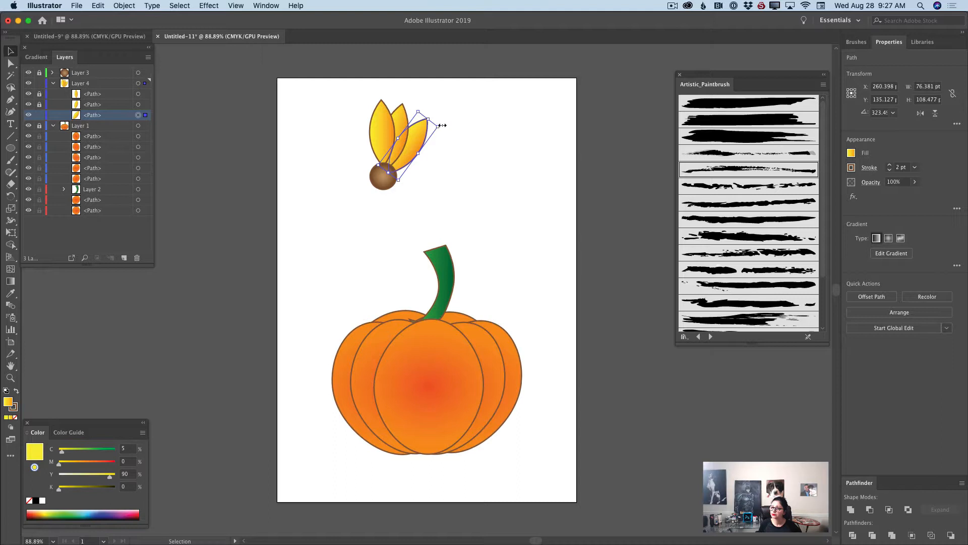
click(442, 124)
drag(424, 132, 444, 135)
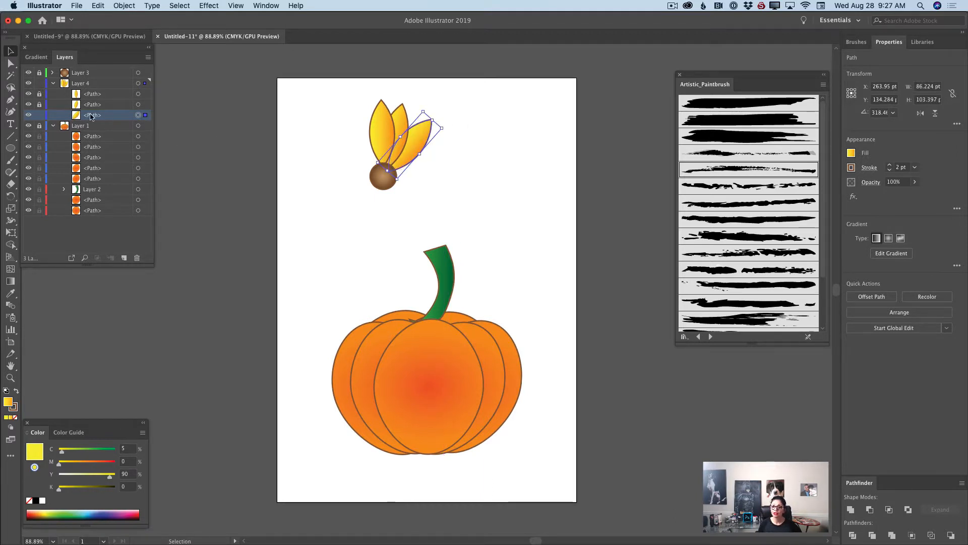
Unlock the first two petals and group all three petals together.
drag(42, 96, 44, 102)
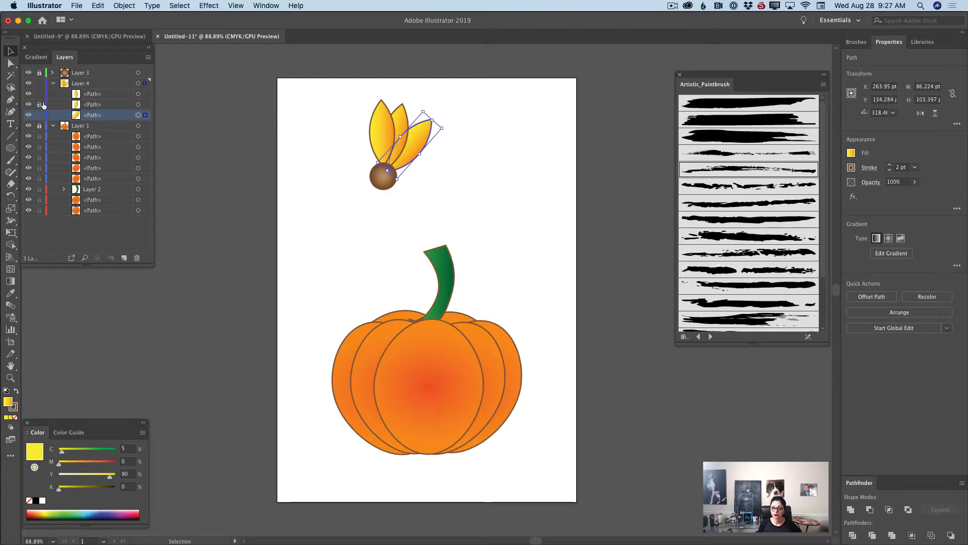
click(503, 168)
drag(363, 96, 474, 159)
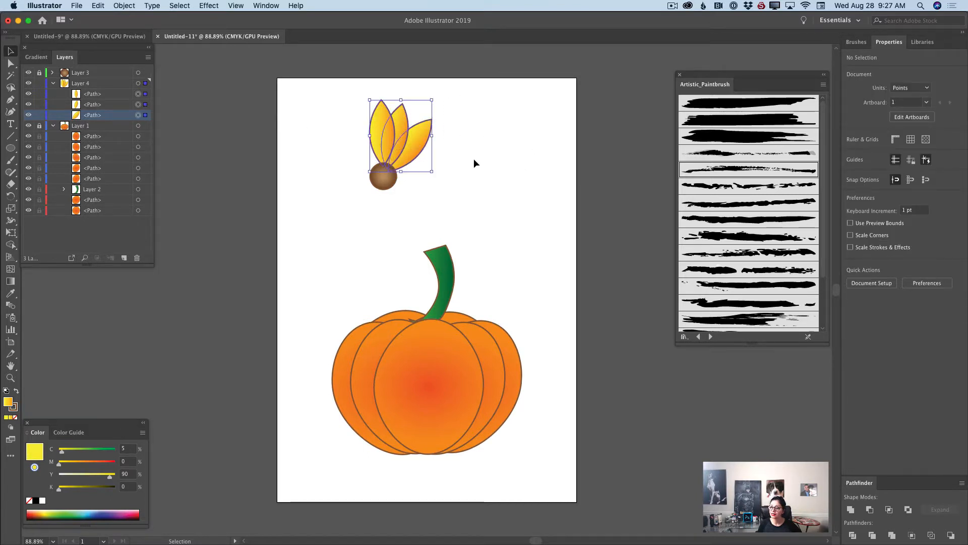
click(124, 7)
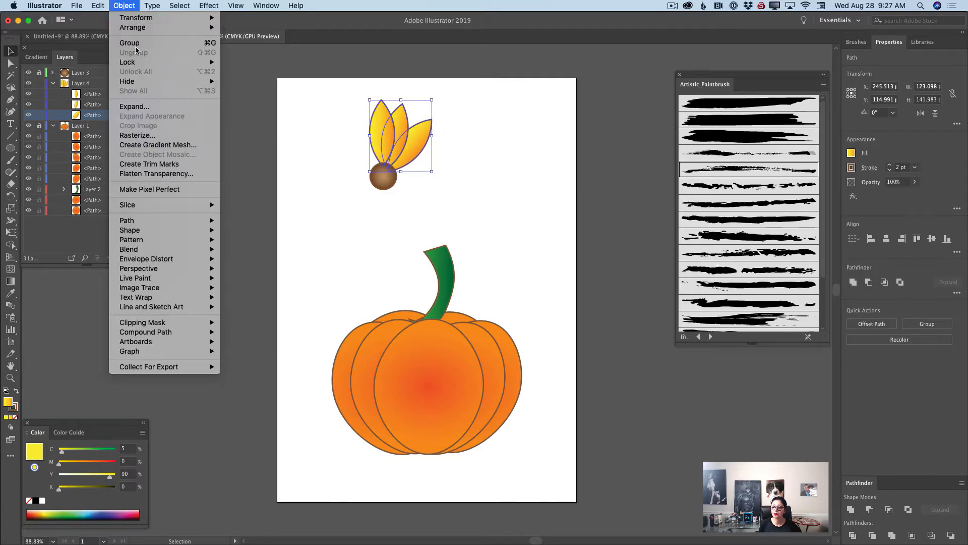
click(127, 43)
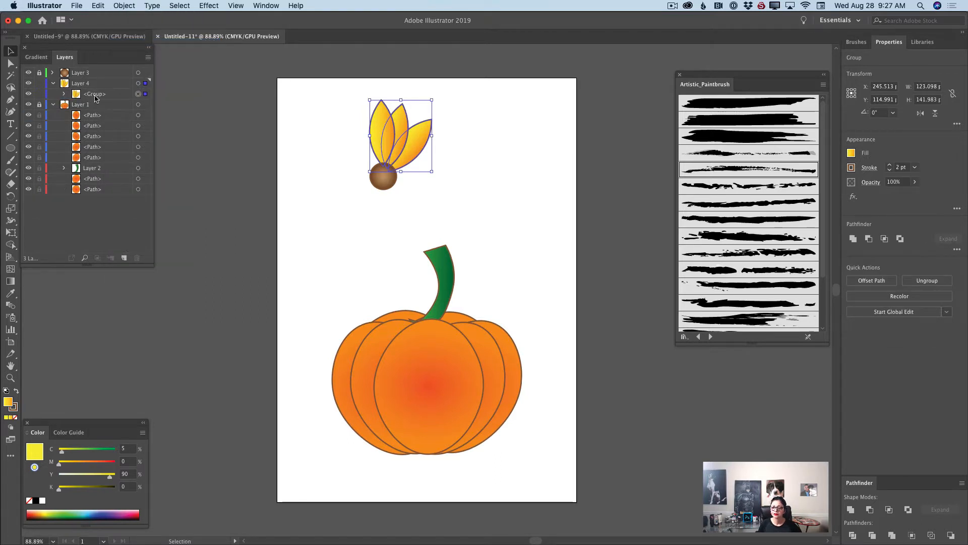
Duplicate the petal group with the original locked, and rotate the copy clockwise into place on the right side of the brown circle.
drag(100, 94, 126, 259)
click(39, 94)
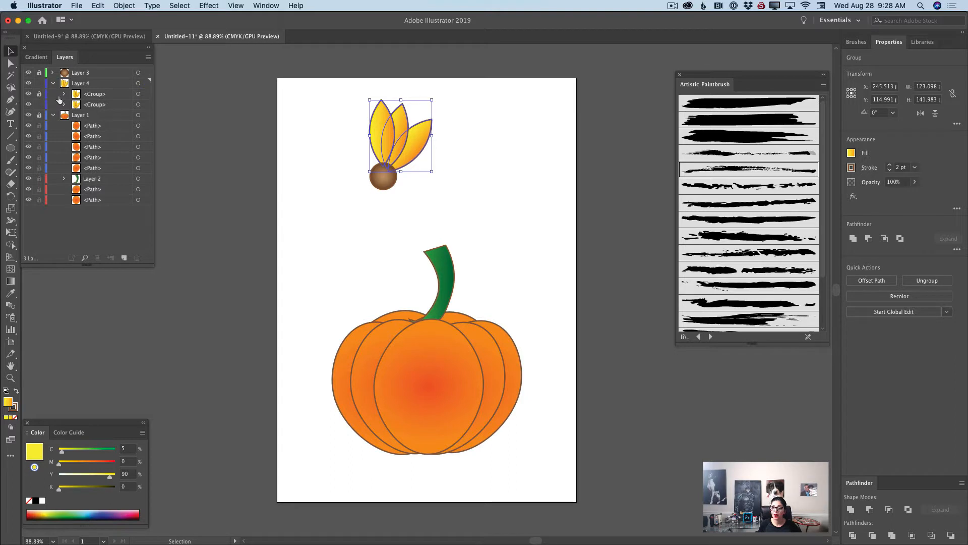
click(109, 104)
drag(416, 144, 416, 180)
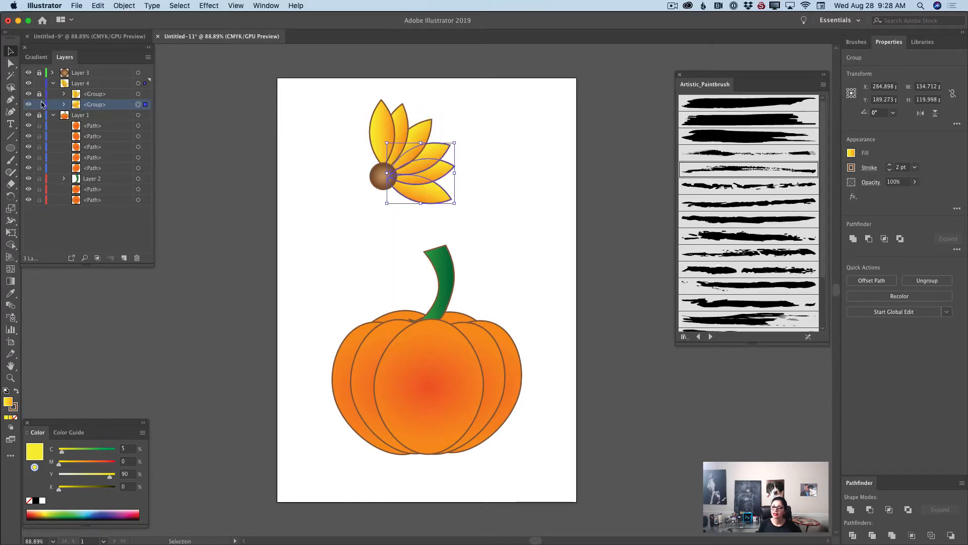
Duplicate the right-hand petal group with the original locked, and rotate the copy into place directly below the brown circle.
drag(101, 109, 124, 258)
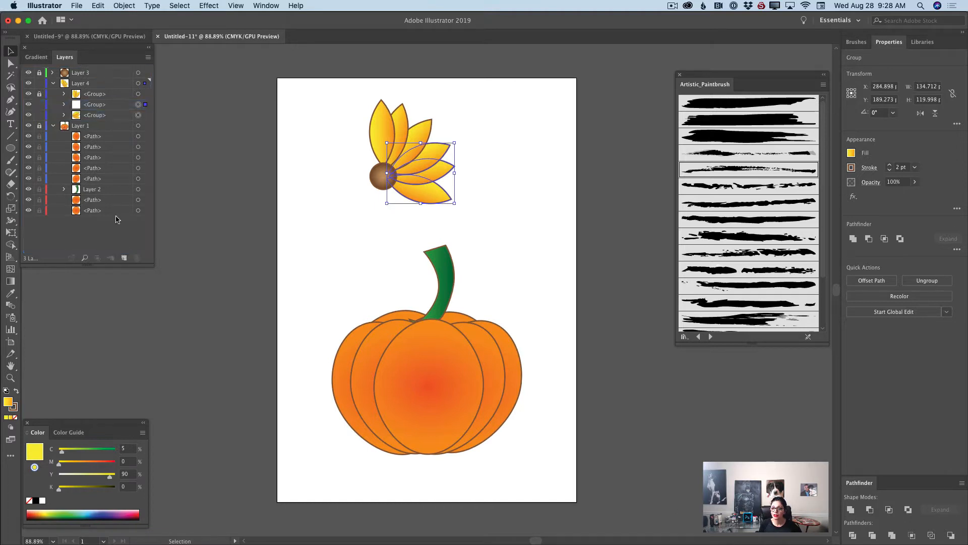
click(40, 105)
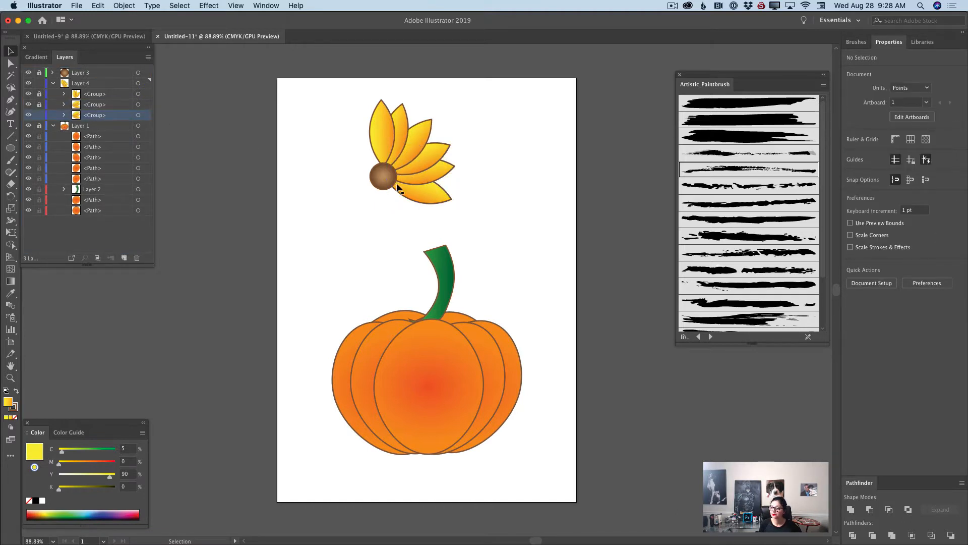
drag(416, 197, 382, 246)
drag(391, 188, 386, 209)
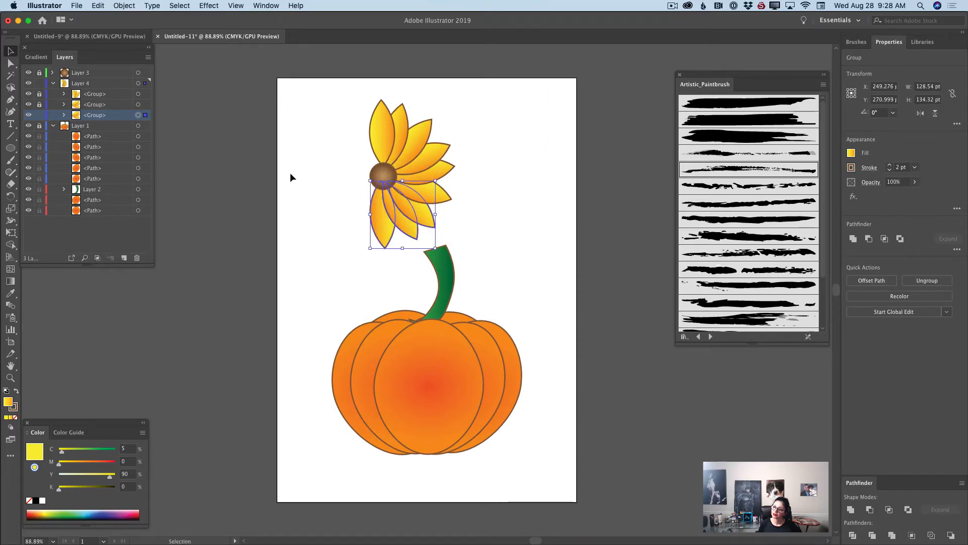
Duplicate the bottom petal group with the original locked, and rotate the copy clockwise into the lower-left gap around the brown circle.
drag(110, 119, 124, 258)
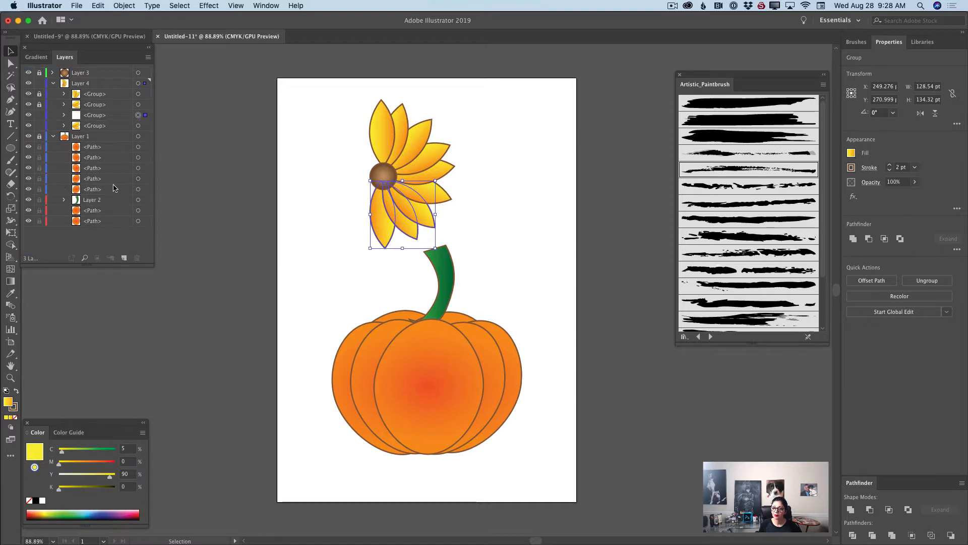
click(39, 115)
click(139, 126)
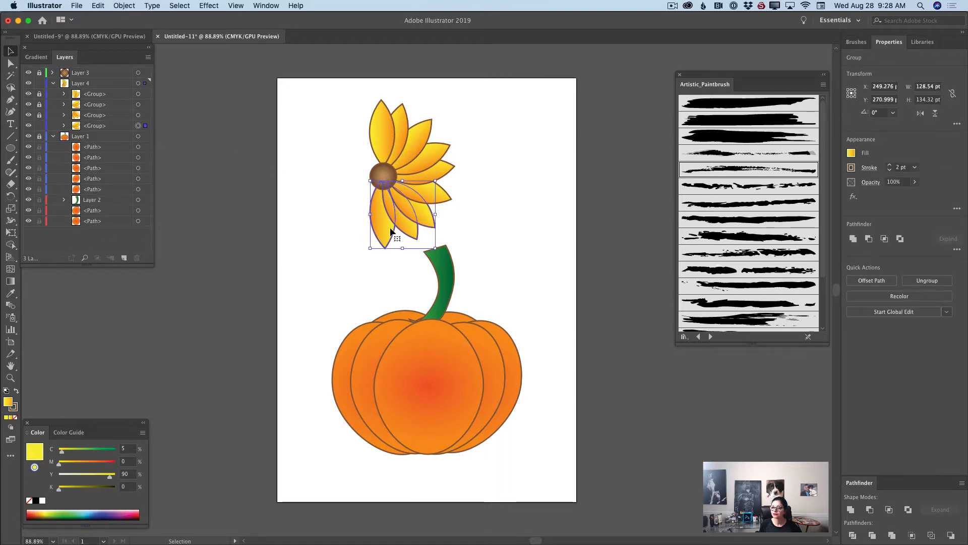
drag(392, 220, 368, 214)
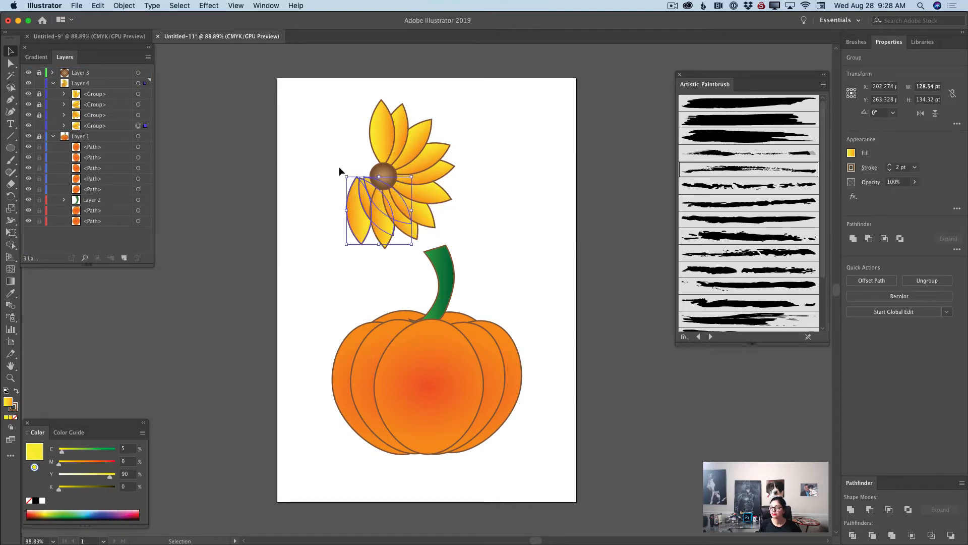
drag(339, 167, 367, 202)
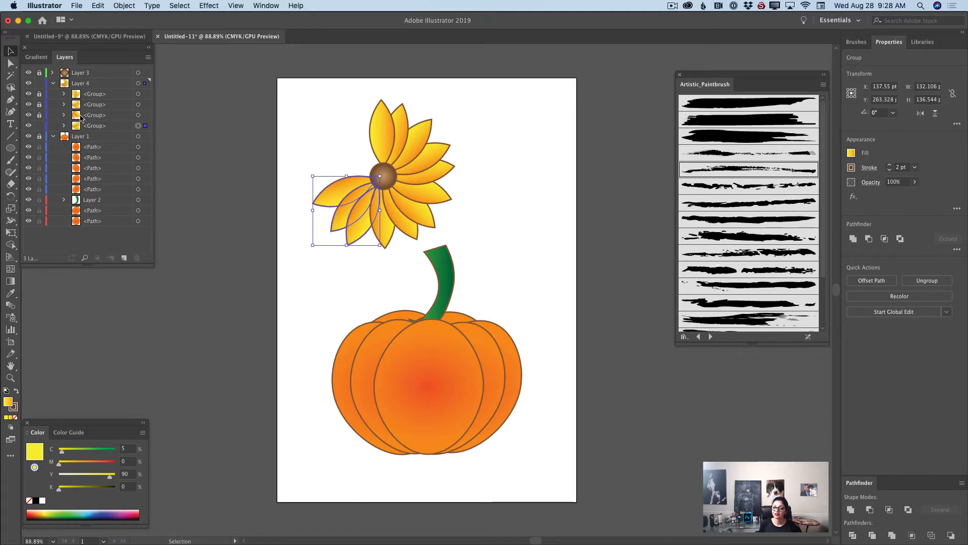
Duplicate the lower-left petal group with the original locked, and rotate the copy into the upper-left gap to complete the petal ring.
drag(108, 127, 109, 178)
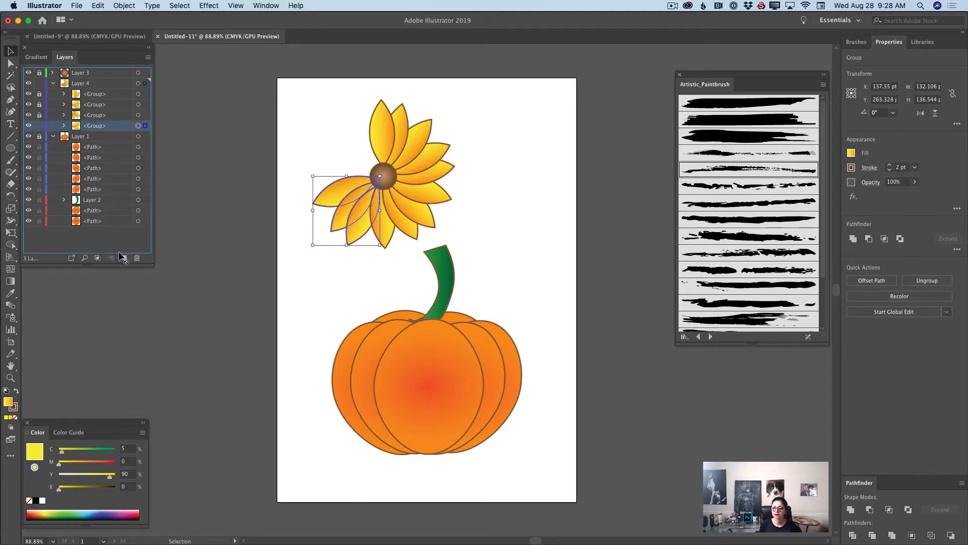
drag(119, 253, 122, 257)
click(39, 125)
click(108, 136)
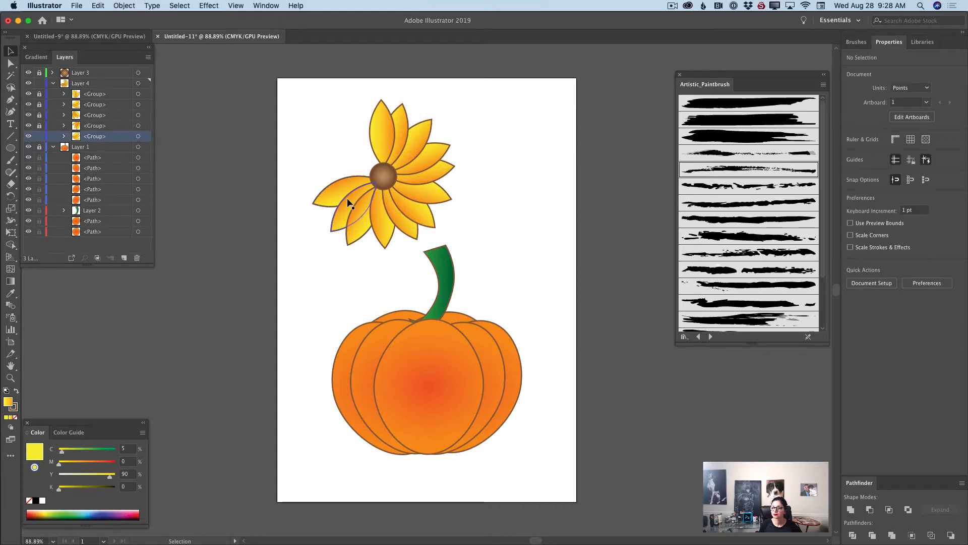
drag(348, 201, 354, 177)
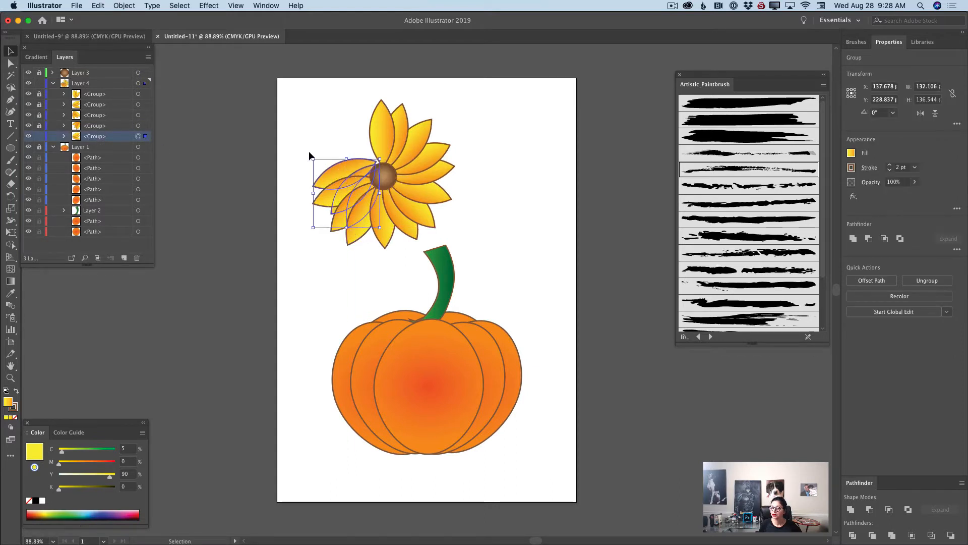
drag(307, 154, 365, 126)
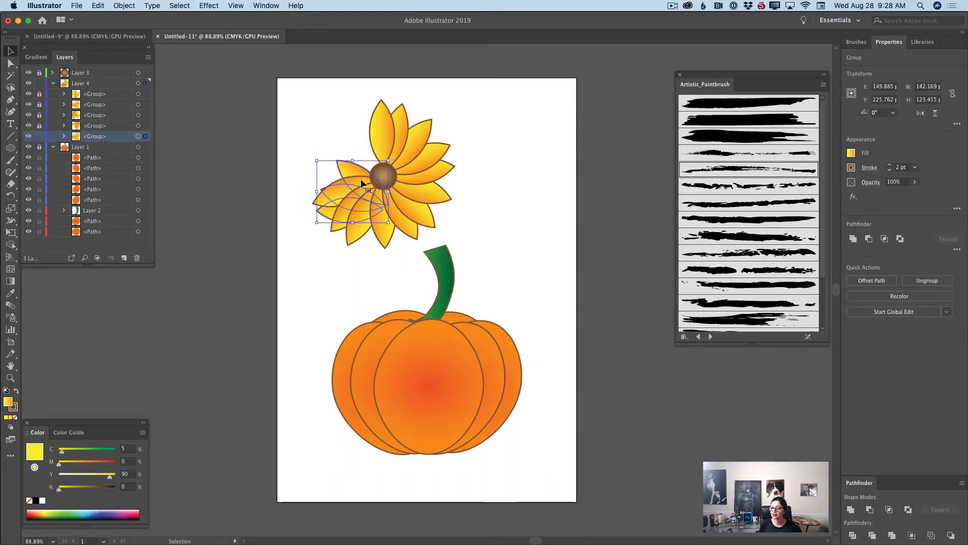
drag(360, 180, 361, 149)
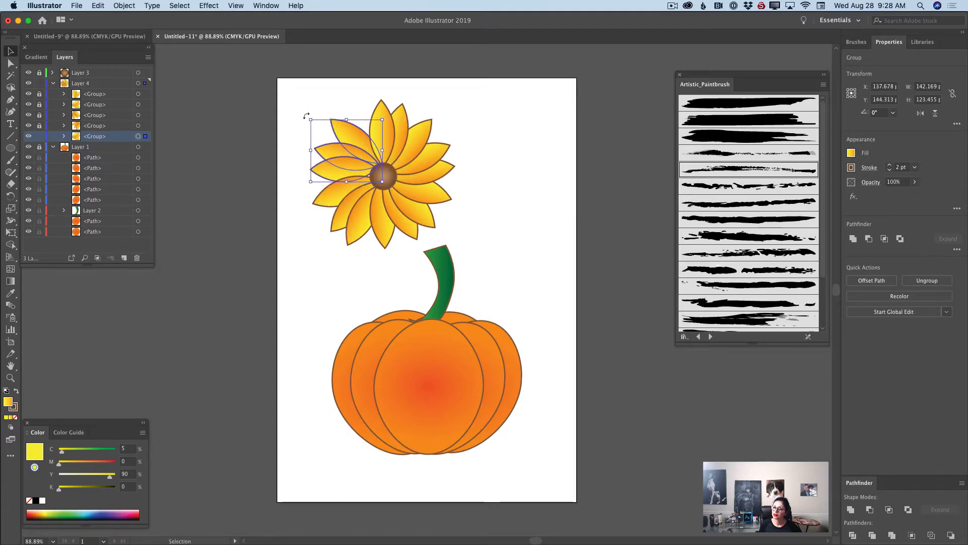
drag(306, 116, 312, 112)
drag(354, 149, 356, 148)
click(504, 204)
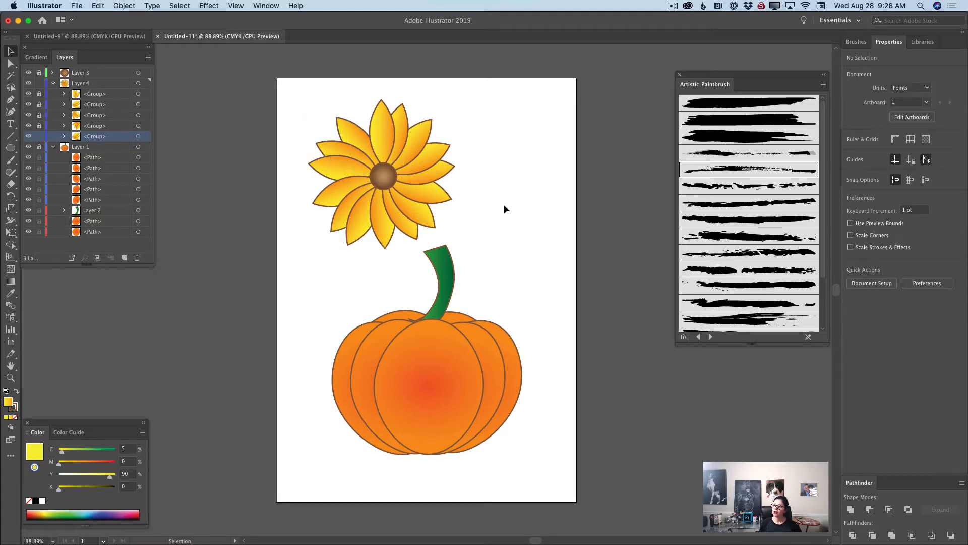
Unlock the flower center and petal groups, and group the whole flower into one object.
click(40, 73)
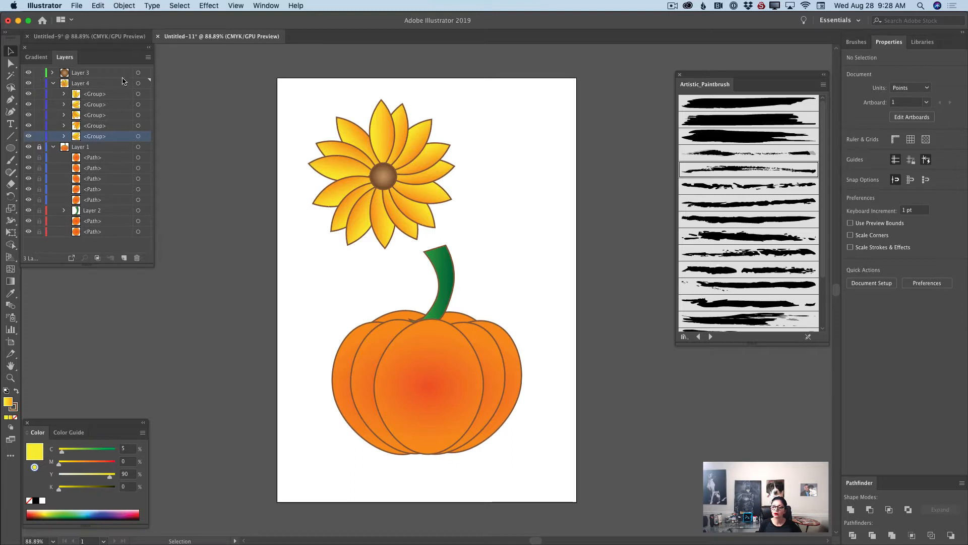
drag(326, 113, 486, 243)
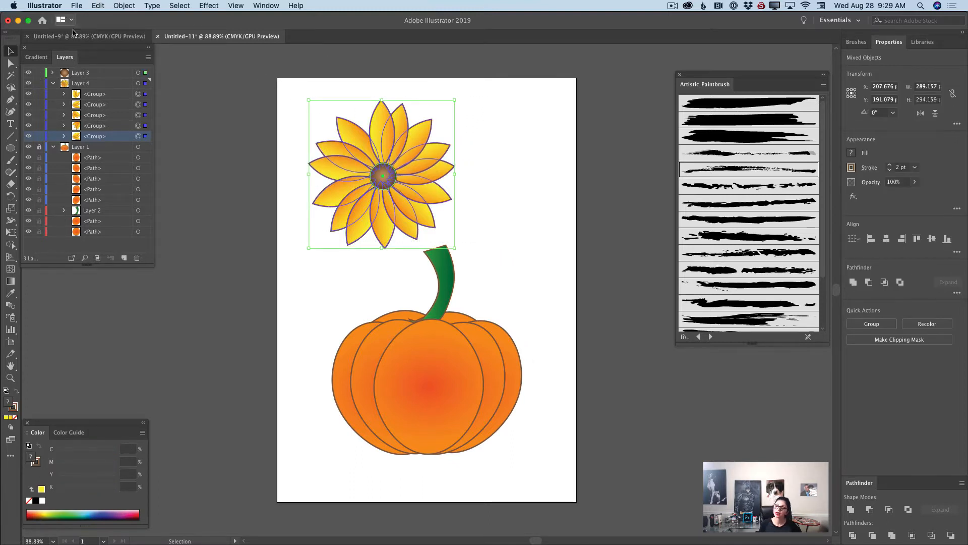
click(125, 6)
click(133, 44)
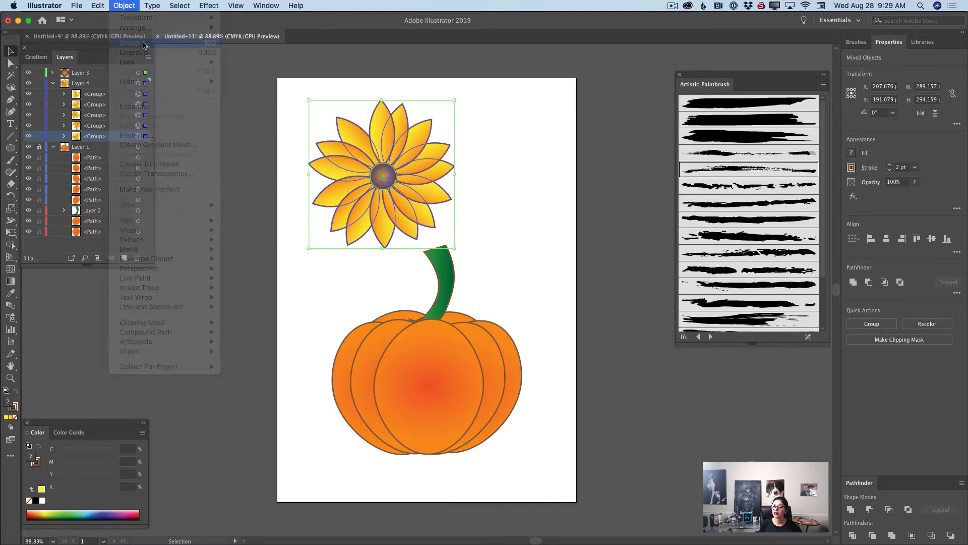
Scale down the grouped flower and place it over the pumpkin's lower-right edge.
drag(382, 171, 467, 417)
drag(396, 352, 456, 410)
drag(509, 437, 474, 434)
click(537, 435)
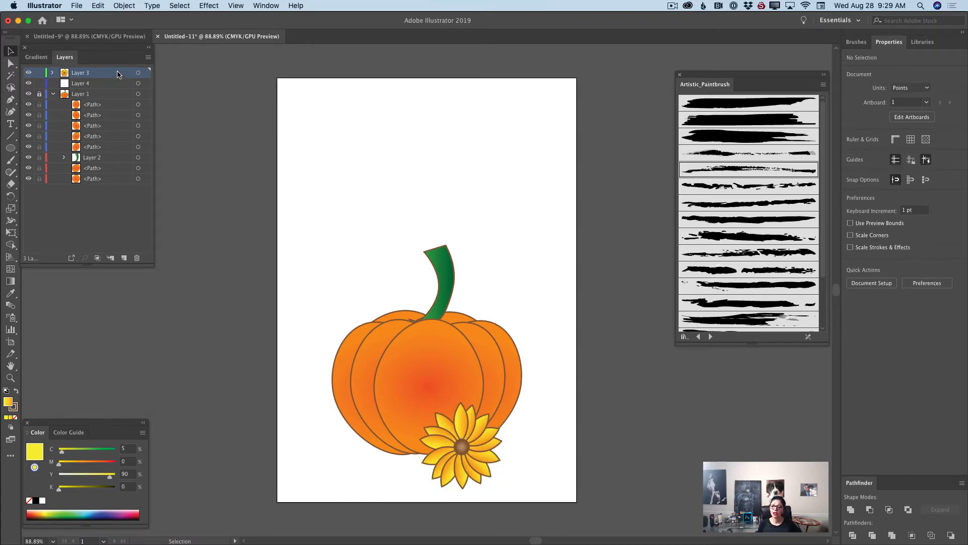
Duplicate Layer 3 with the copy locked, and place the original flower, scaled to about 119 by 120 pt, left of the larger one.
drag(117, 74, 124, 258)
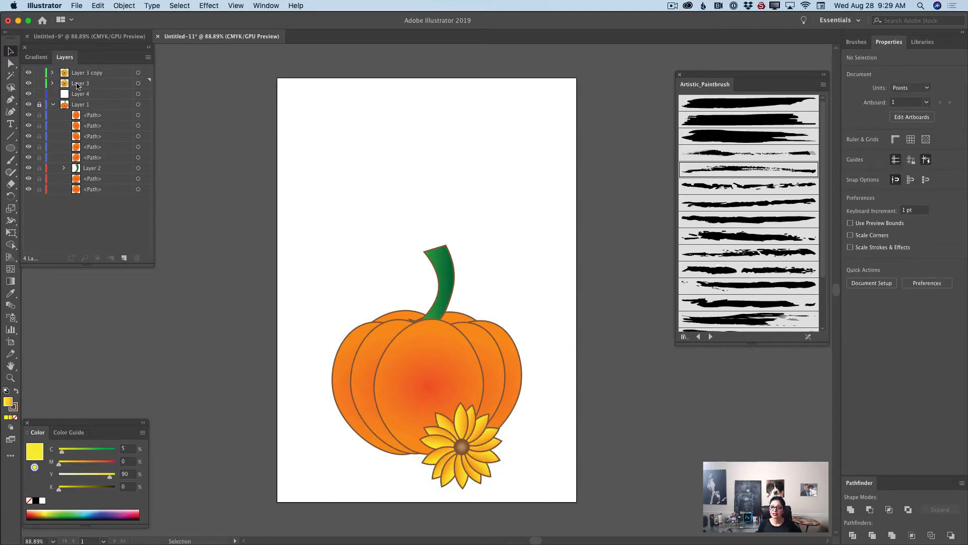
click(39, 72)
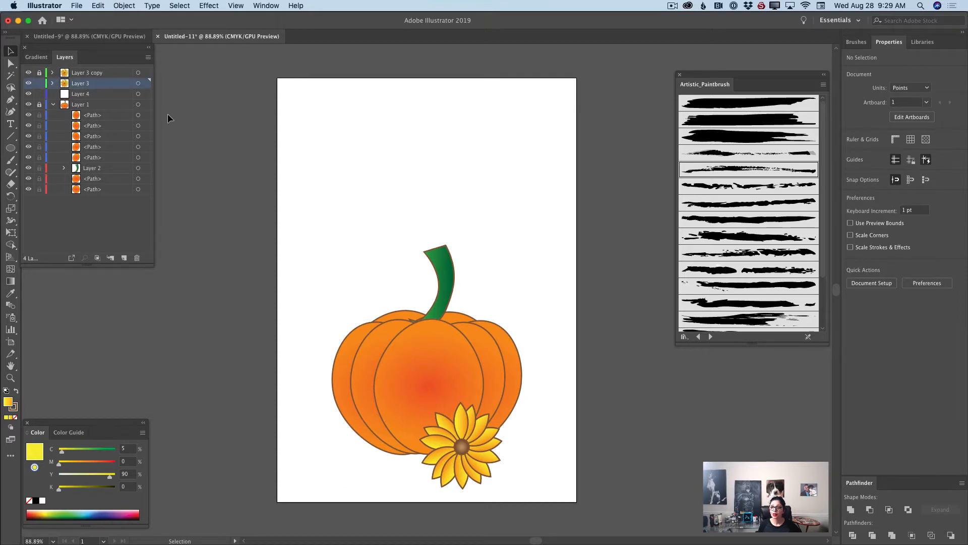
click(461, 449)
drag(460, 449, 413, 453)
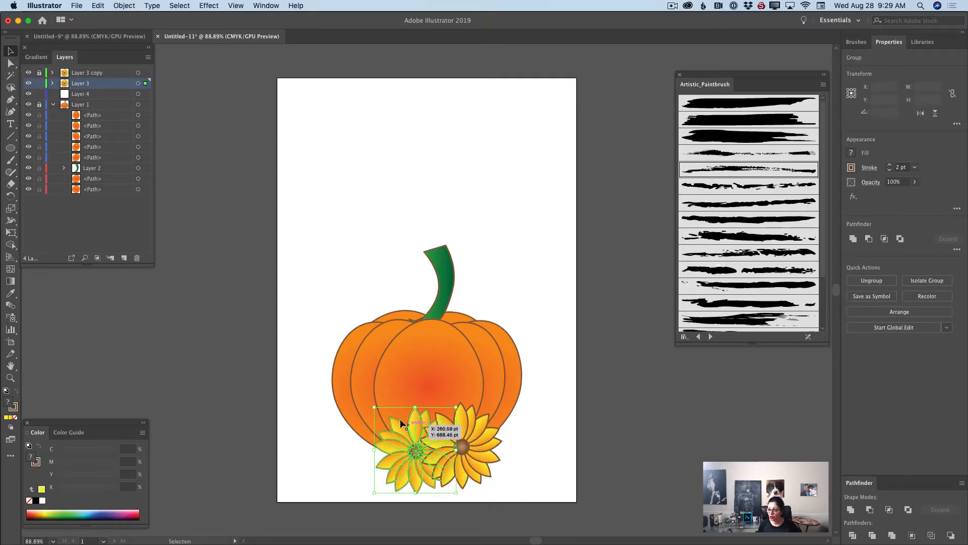
drag(376, 410, 396, 433)
mouse_move(417, 455)
mouse_down()
mouse_move(407, 453)
mouse_move(416, 458)
mouse_up()
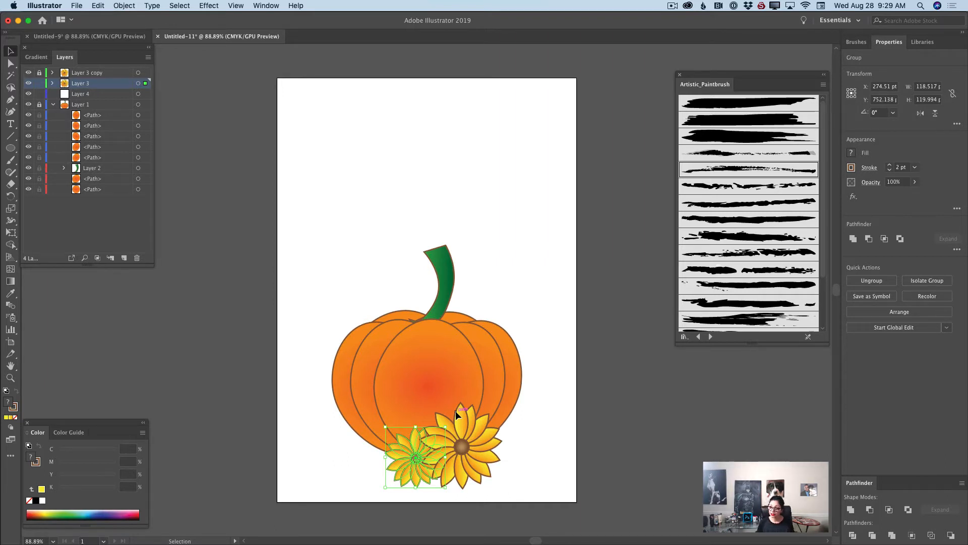
click(518, 181)
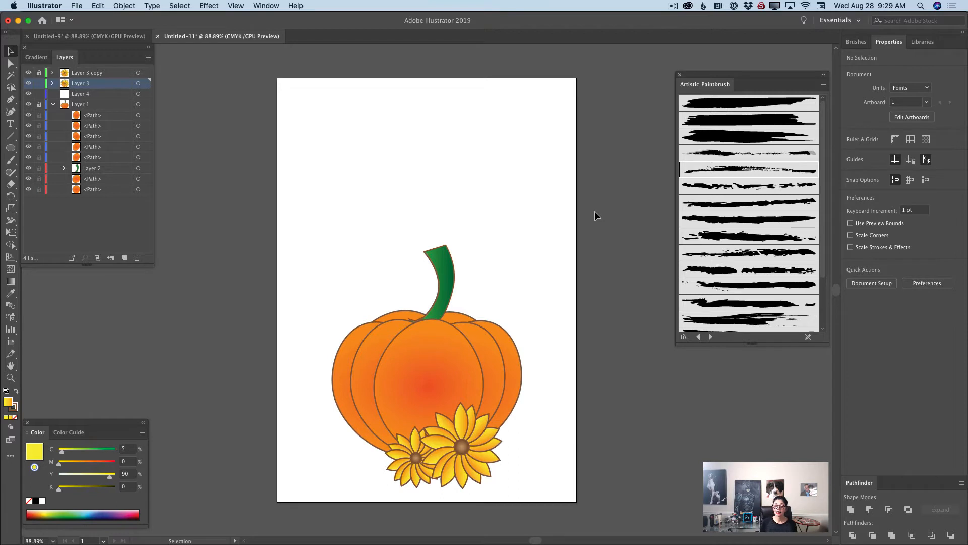
Create a text area about 493 by 161 pt above the pumpkin stem containing the word "Hello".
click(12, 124)
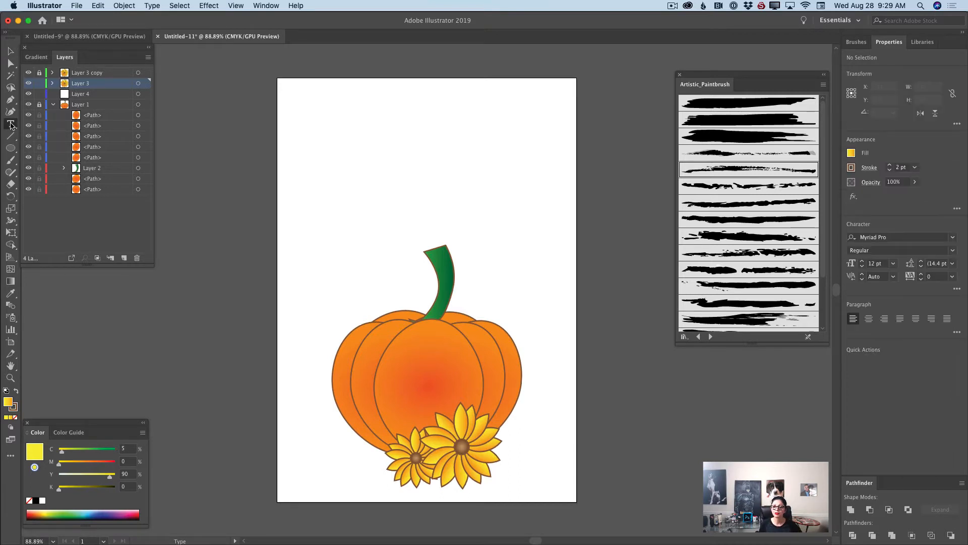
drag(311, 119, 559, 201)
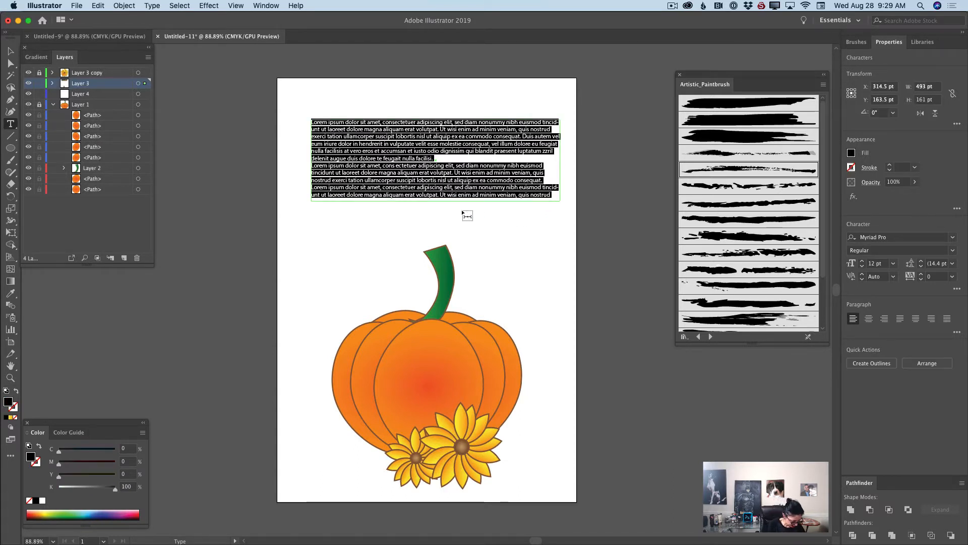
text(Hello)
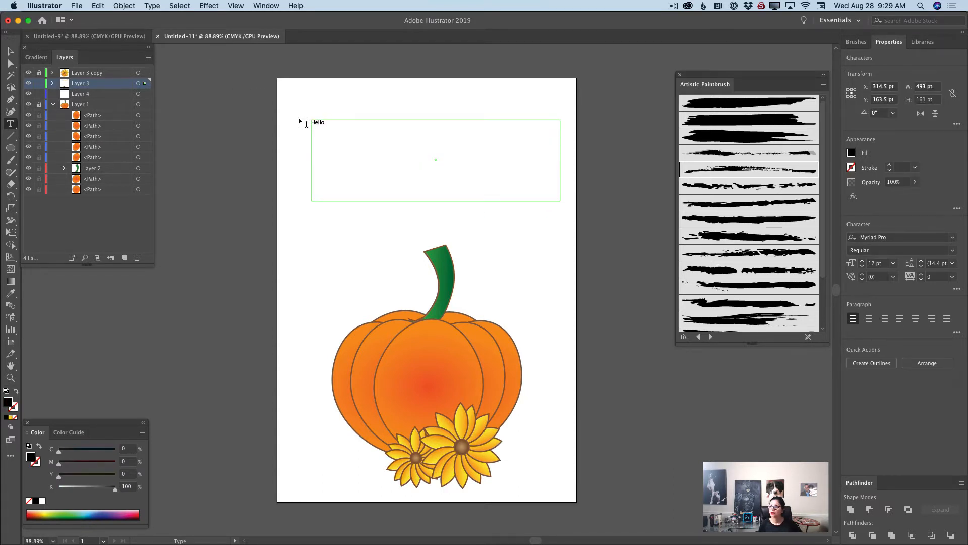
Set the "Hello" text to 97 pt in the Brush Script MT Italic font.
double_click(322, 122)
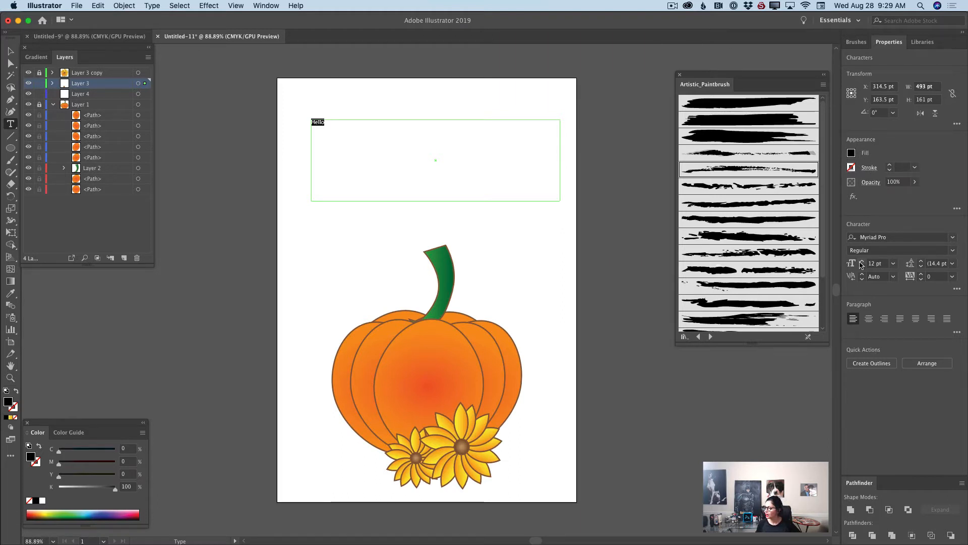
drag(862, 262, 862, 263)
click(953, 239)
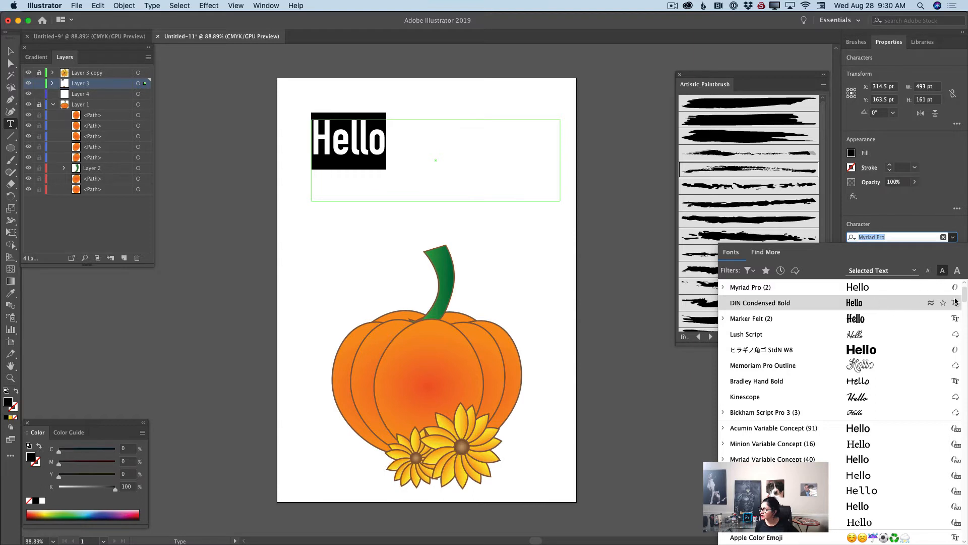
scroll(962, 298, up, 1)
scroll(961, 298, up, 1)
click(860, 285)
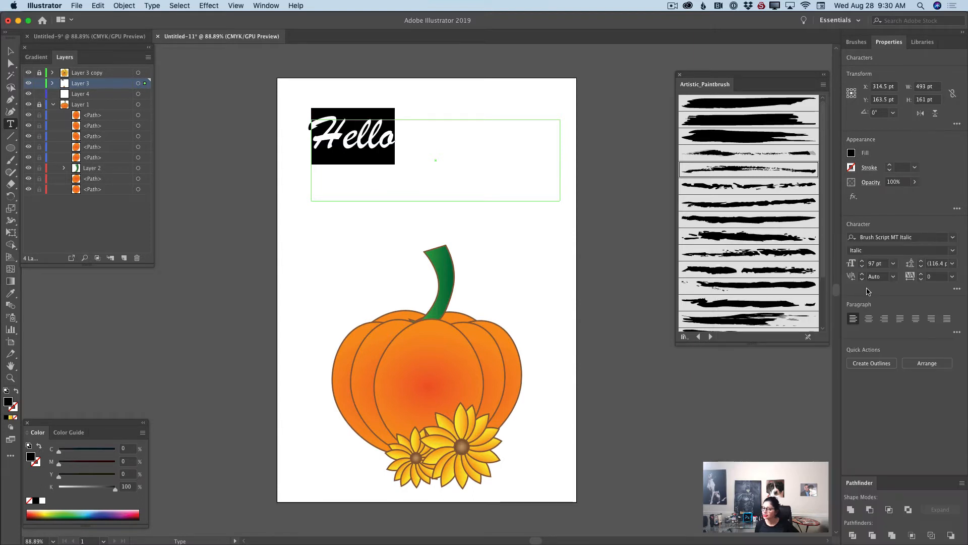
Fill the "Hello" text with the pink swatch C 0, M 95, Y 20, K 0.
click(851, 153)
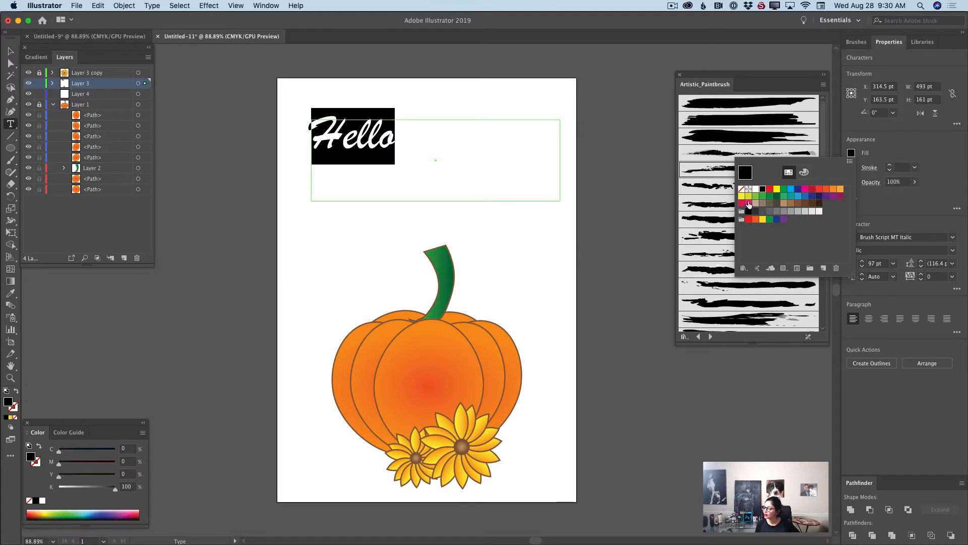
click(749, 203)
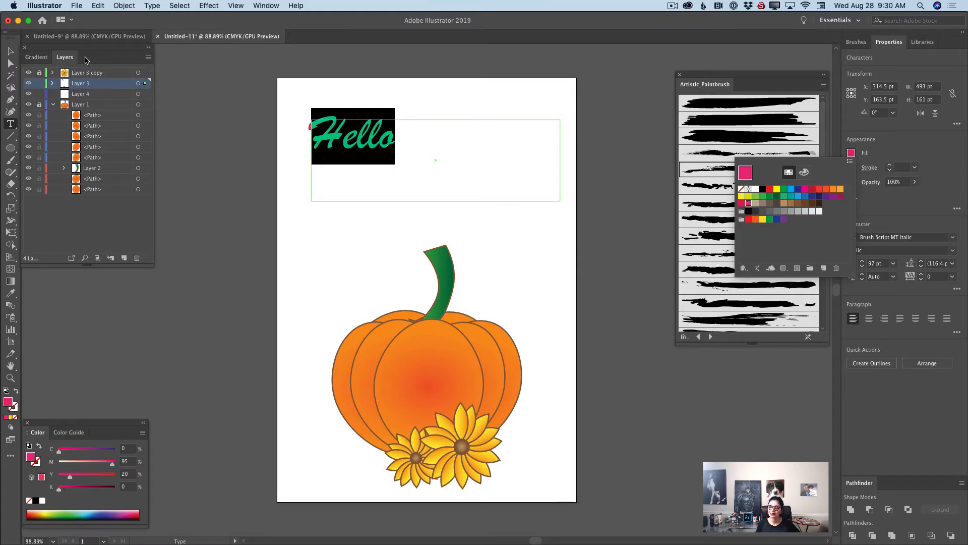
click(11, 51)
click(360, 177)
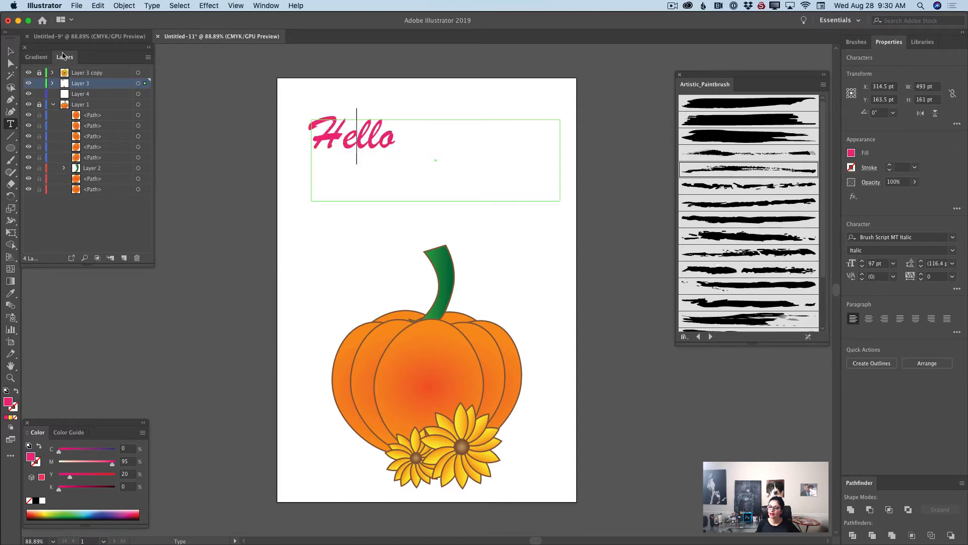
Fill the "Hello" text with the red swatch C 0, M 90, Y 85, K 0, and switch to the Selection tool.
double_click(379, 141)
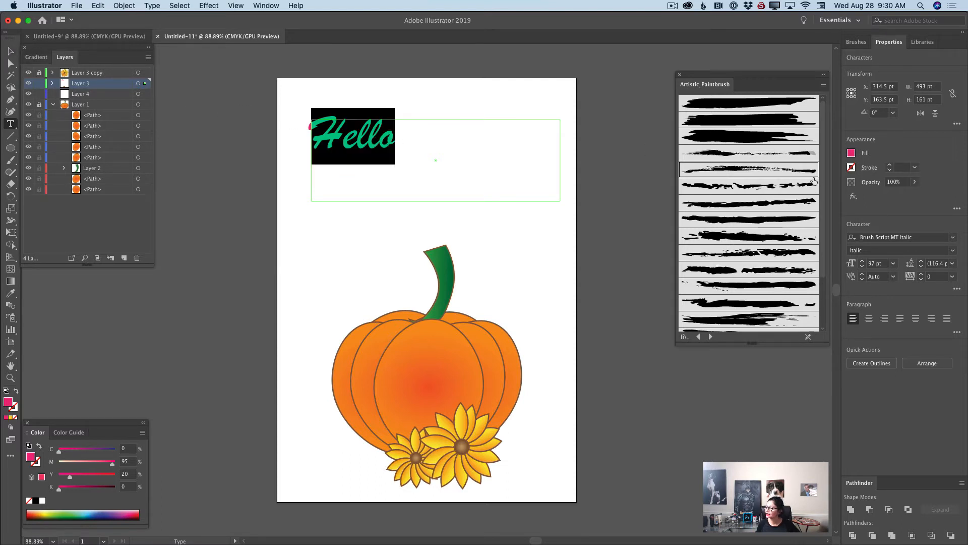
click(851, 153)
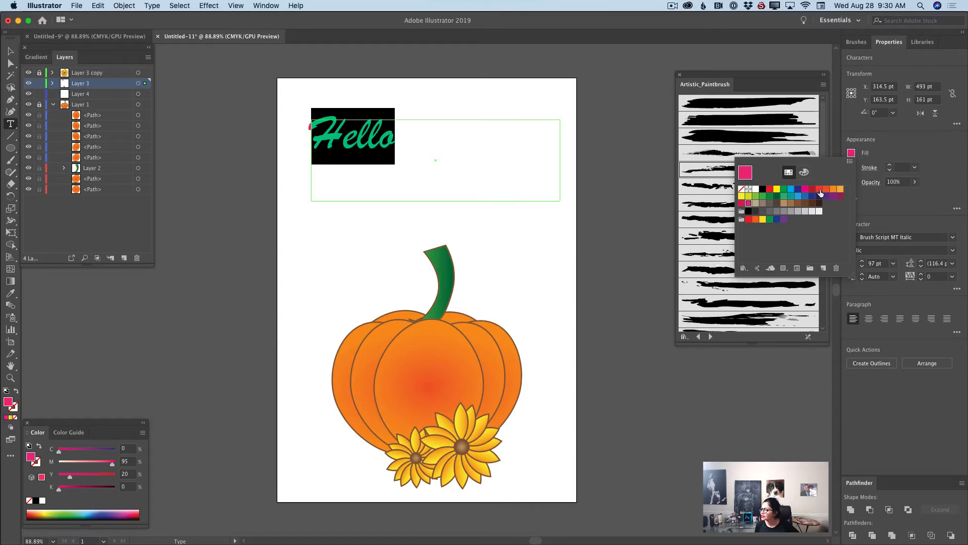
click(819, 189)
click(10, 51)
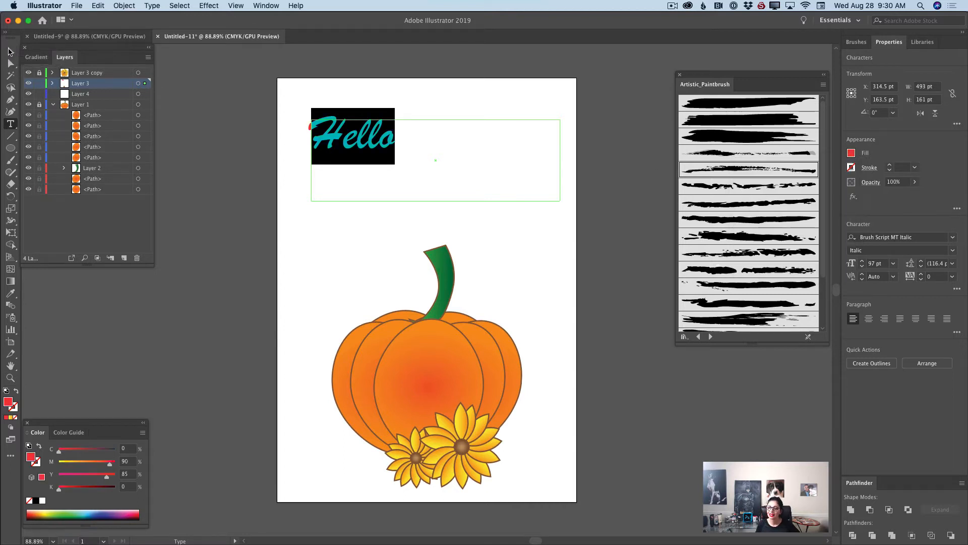
click(10, 52)
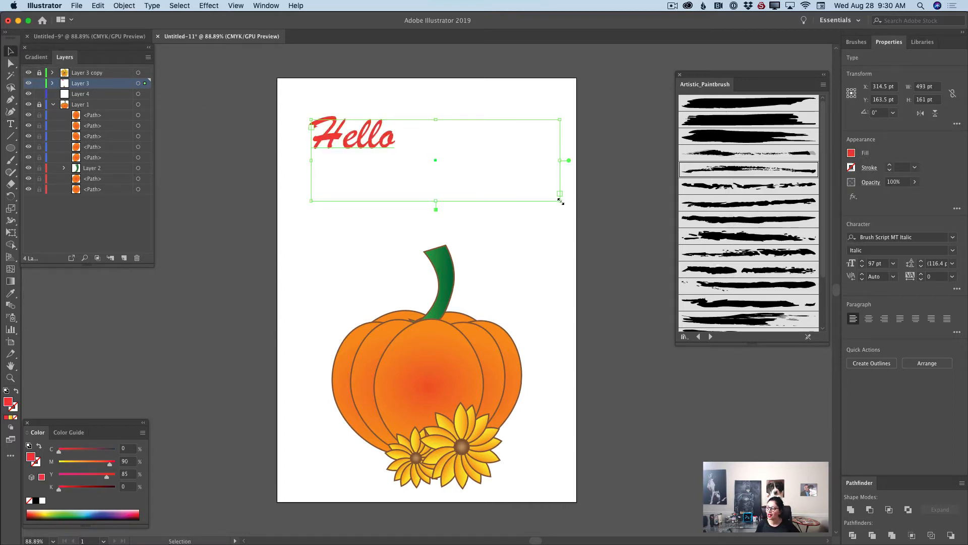
Shrink the "Hello" text frame to about 205 by 85 pt and move the word slightly right above the pumpkin.
drag(561, 202, 408, 146)
click(537, 151)
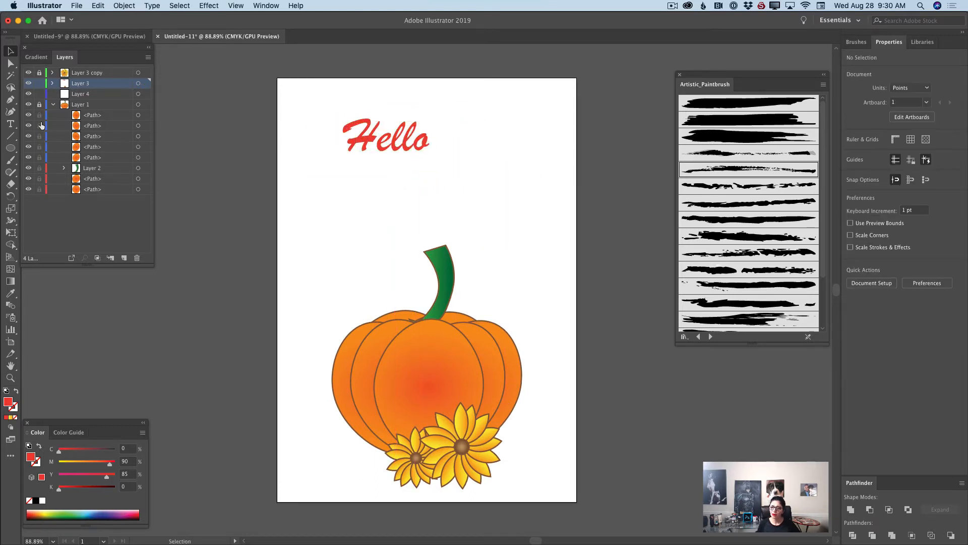
Create a text area about 504 by 136 pt between "Hello" and the pumpkin stem containing the word "Autumn".
click(10, 125)
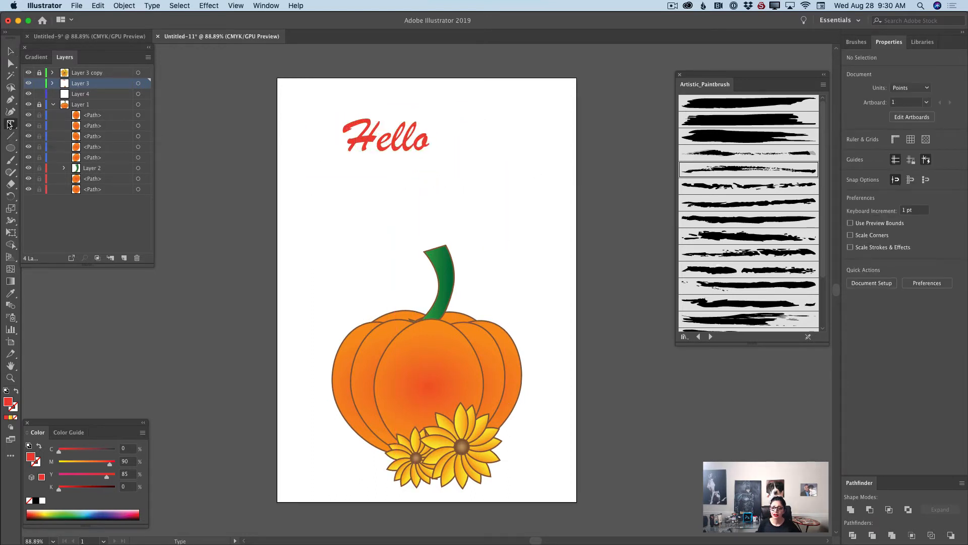
drag(310, 176, 563, 243)
text(A)
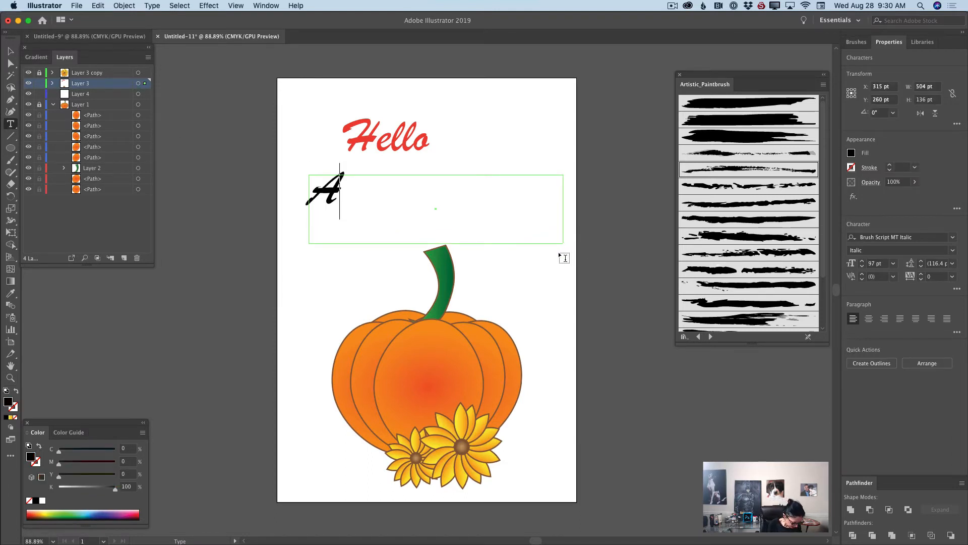
text(utumn)
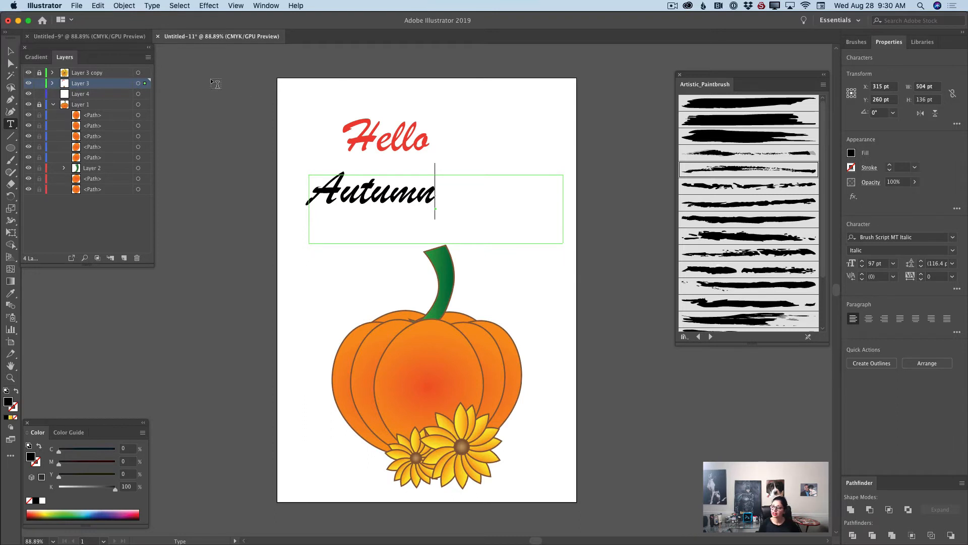
Fill the "Autumn" text with the orange swatch C 0, M 50, Y 100, K 0.
double_click(396, 195)
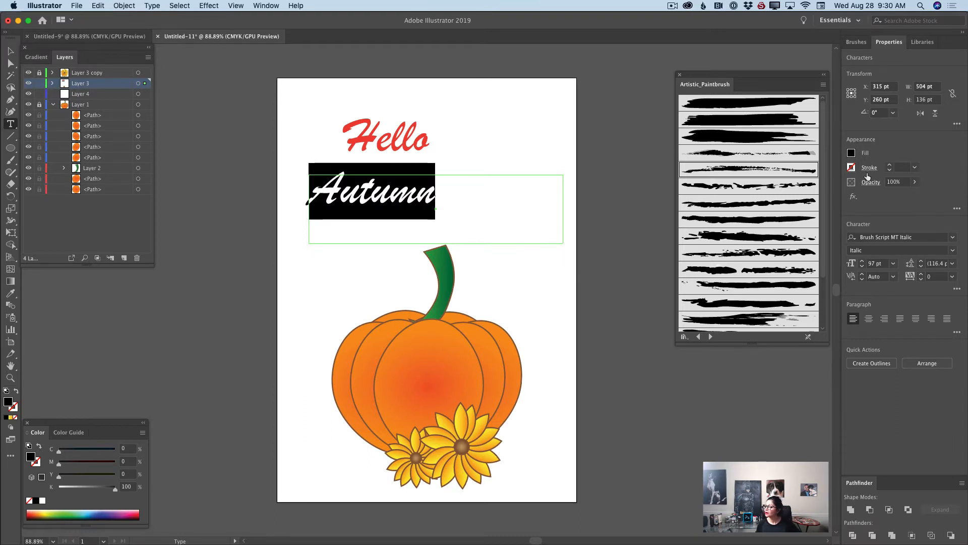
click(851, 153)
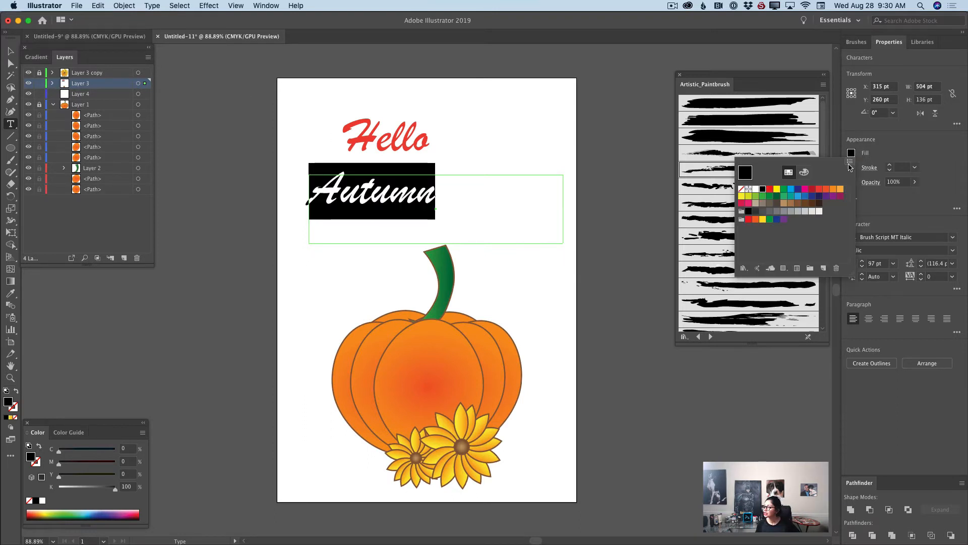
click(833, 190)
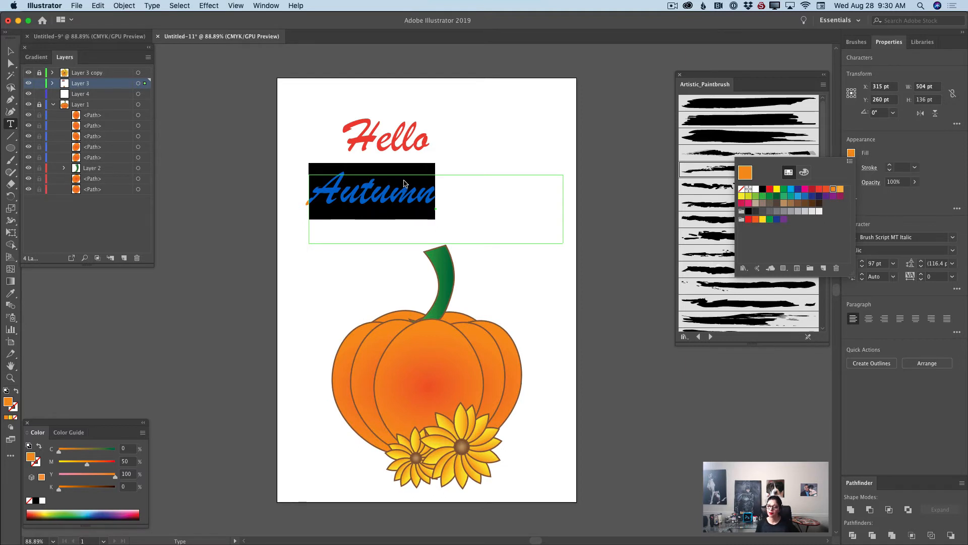
click(11, 53)
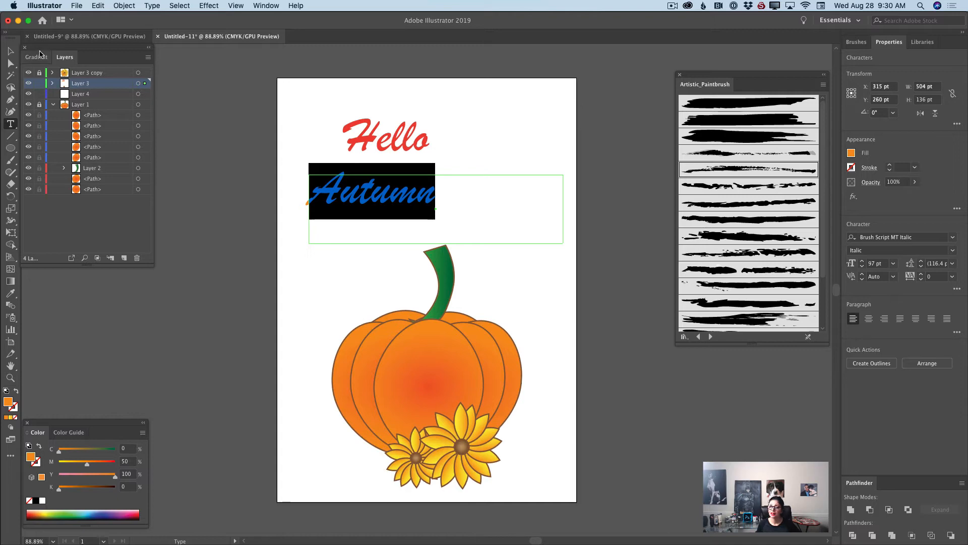
Shrink the "Autumn" text frame to about 335 by 89 pt and move it to the lower right of "Hello".
click(10, 52)
drag(563, 243, 477, 219)
drag(416, 192, 504, 201)
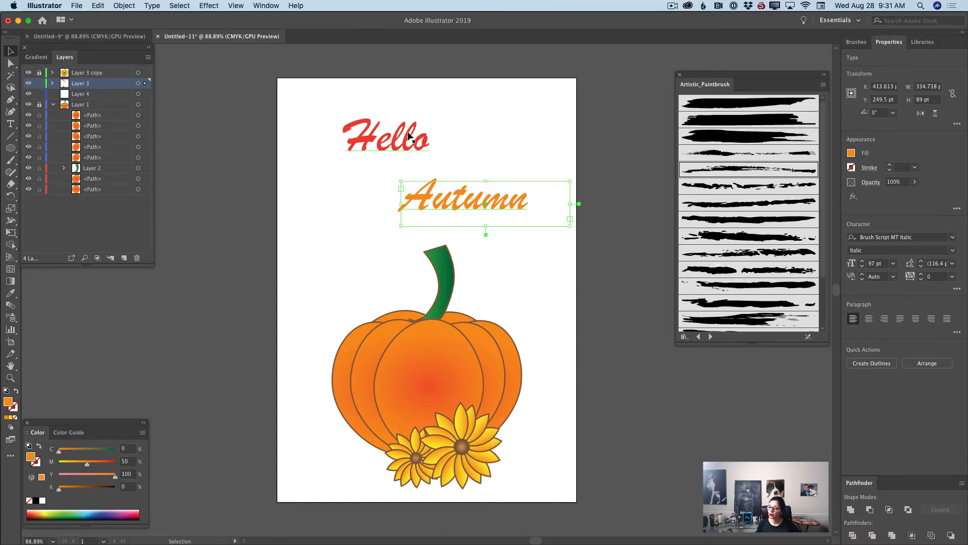
Move "Hello" slightly down and "Autumn" slightly up and right so the two staggered words sit closer together.
drag(405, 134, 404, 145)
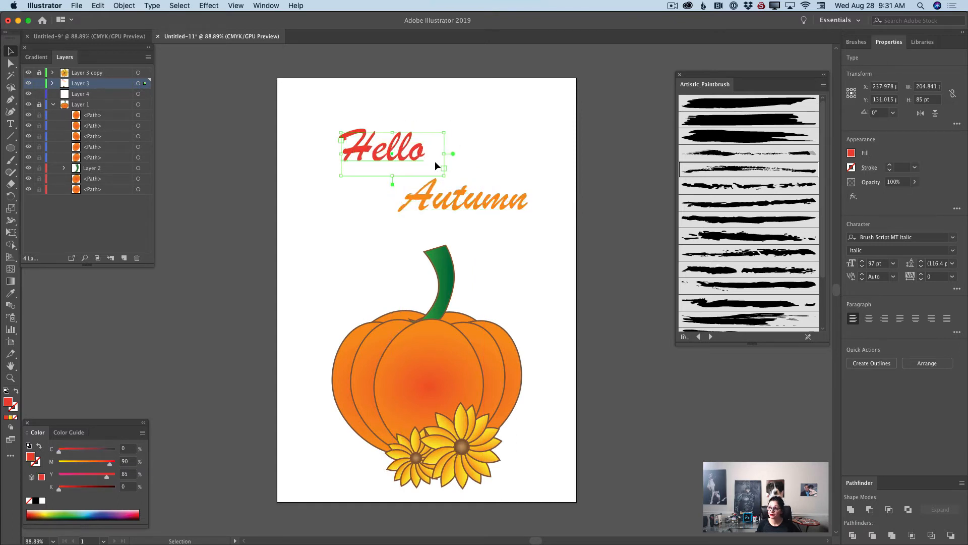
click(530, 247)
drag(488, 193, 494, 189)
click(535, 281)
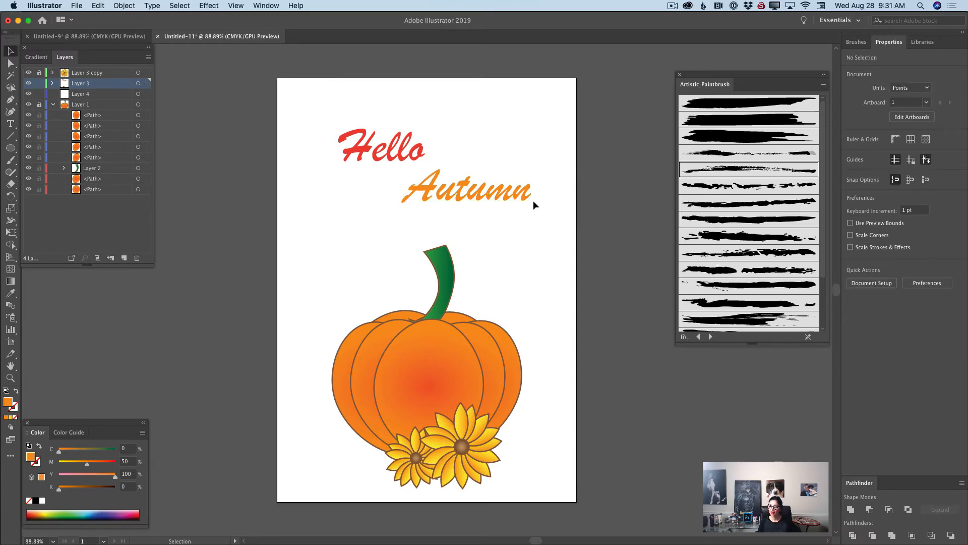
Set up the Paintbrush tool with the fifth Artistic_Paintbrush brush and a fill of None.
click(11, 162)
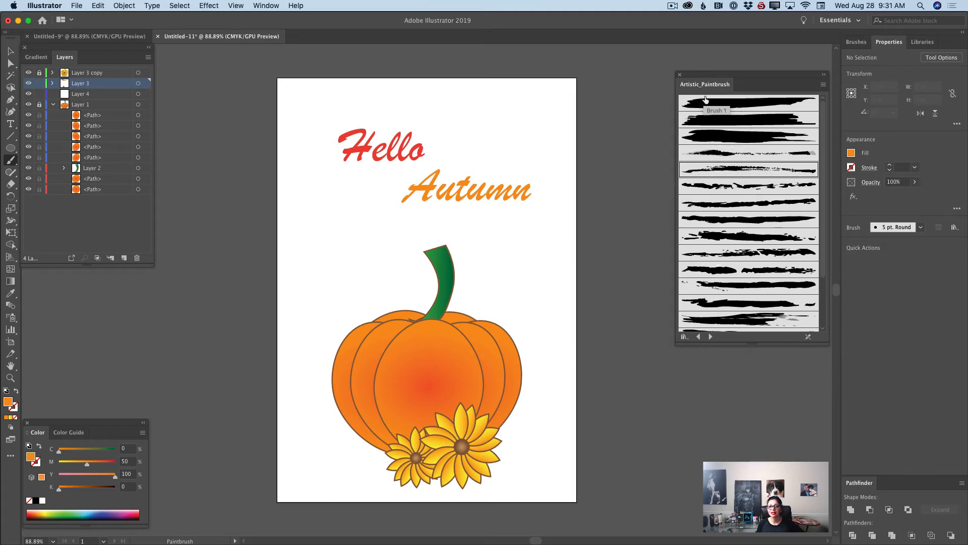
click(749, 171)
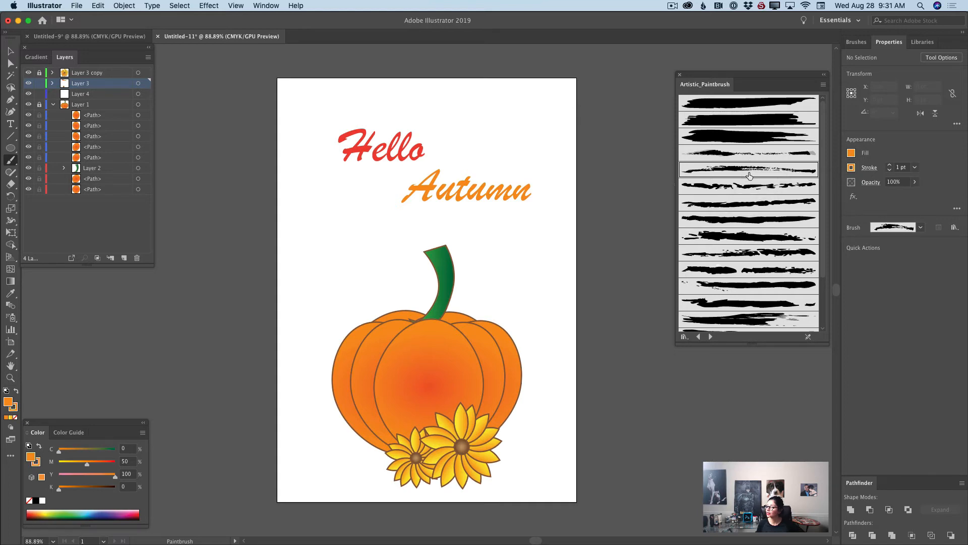
double_click(9, 403)
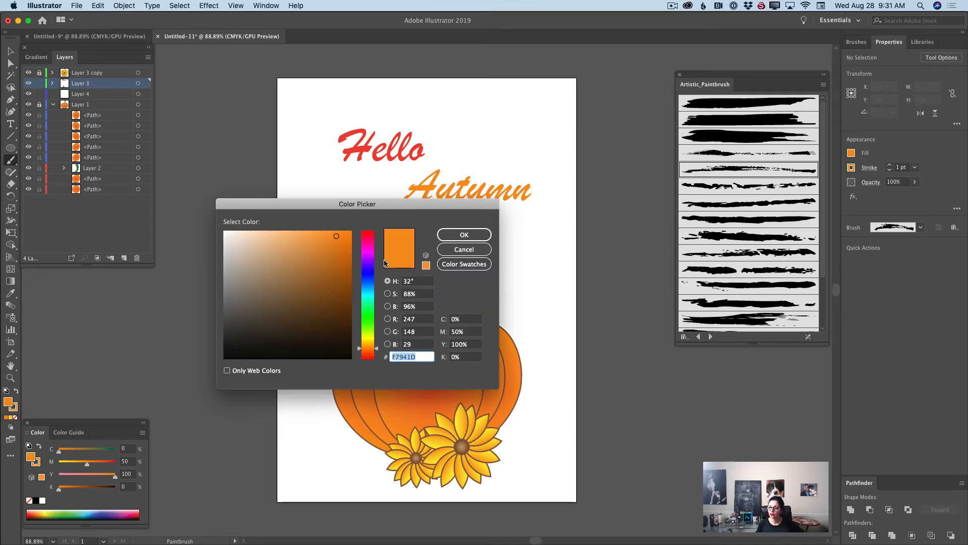
click(460, 249)
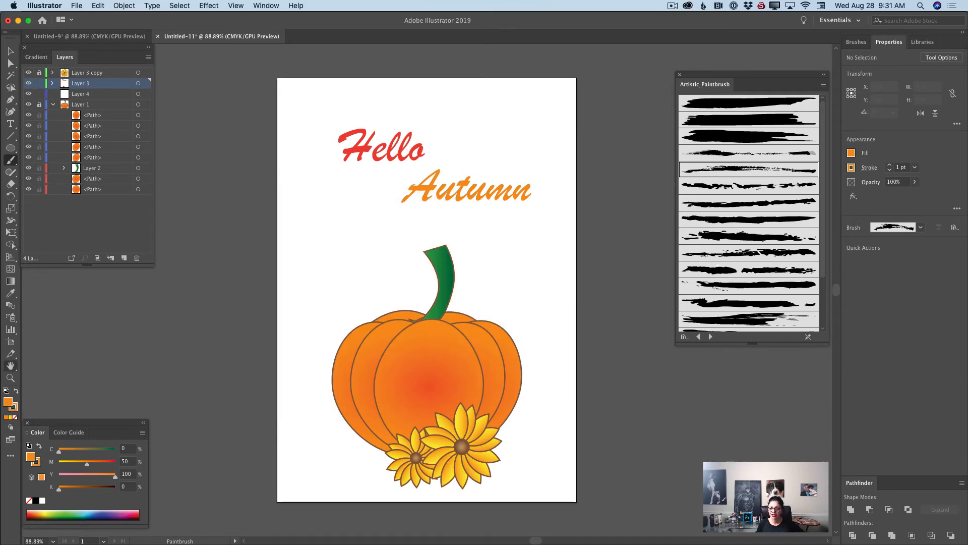
click(14, 417)
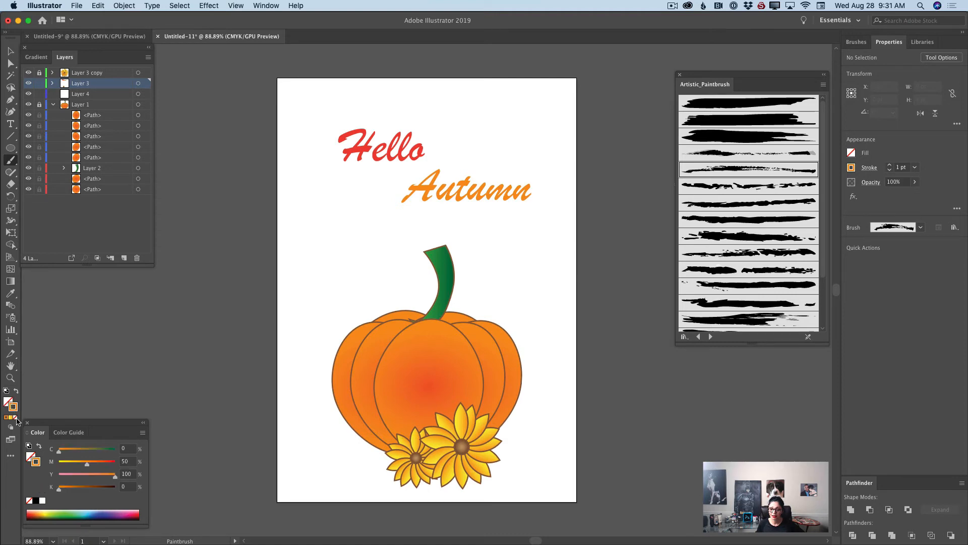
Set the brush stroke colour to a dark green of about C 79, M 32, Y 100, K 21.
double_click(13, 407)
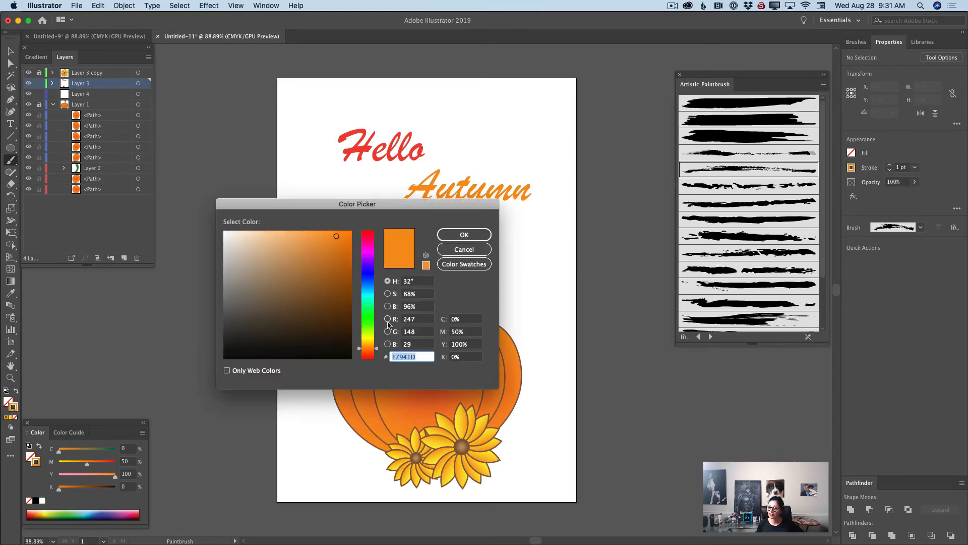
click(368, 330)
click(346, 300)
drag(346, 300, 346, 303)
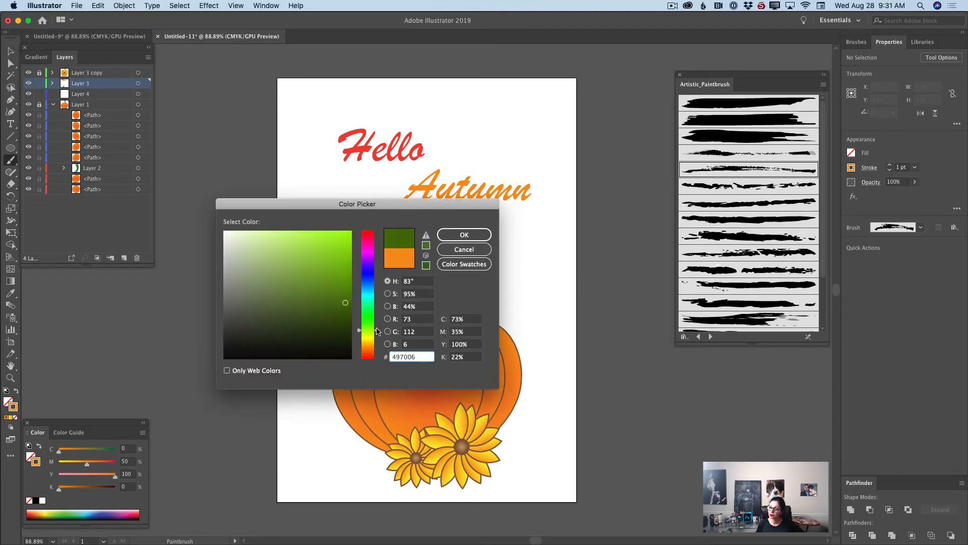
mouse_move(378, 332)
mouse_down()
mouse_move(346, 291)
mouse_move(349, 301)
mouse_up()
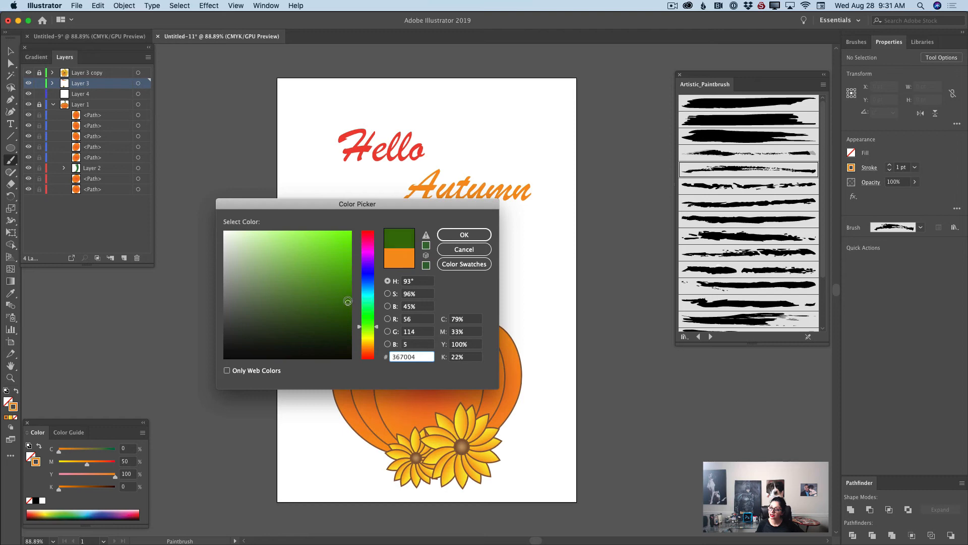
click(469, 234)
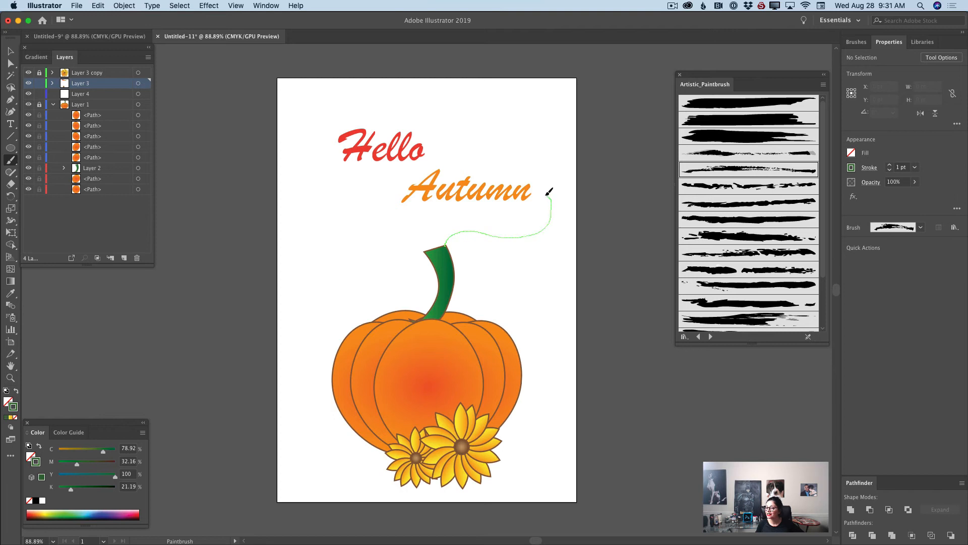
Paint curling green vines from the stem to the end of "Autumn", looping around its right side, and up toward "Hello".
drag(532, 191, 534, 192)
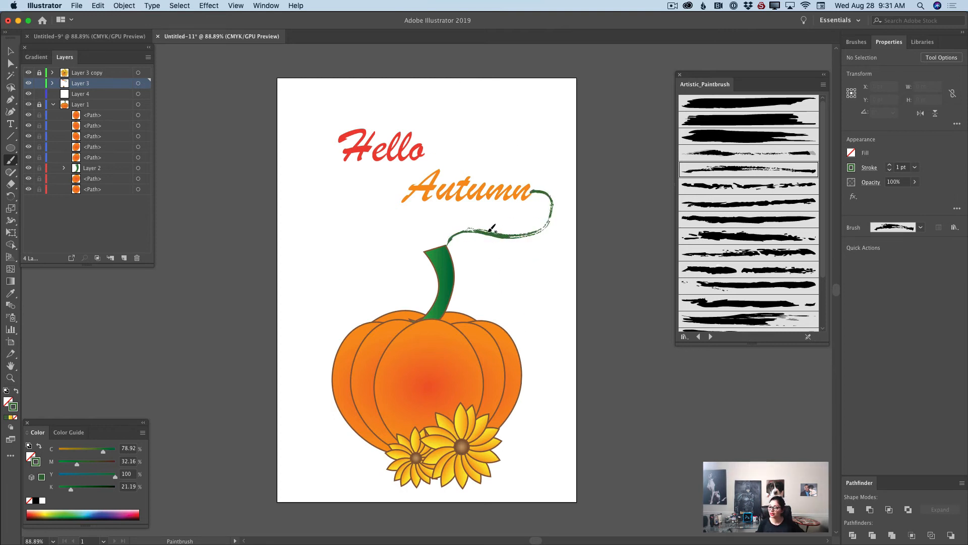
mouse_move(506, 248)
mouse_down()
mouse_move(540, 258)
mouse_move(567, 236)
mouse_move(578, 196)
mouse_move(550, 151)
mouse_move(512, 148)
mouse_move(501, 167)
mouse_move(527, 175)
mouse_up()
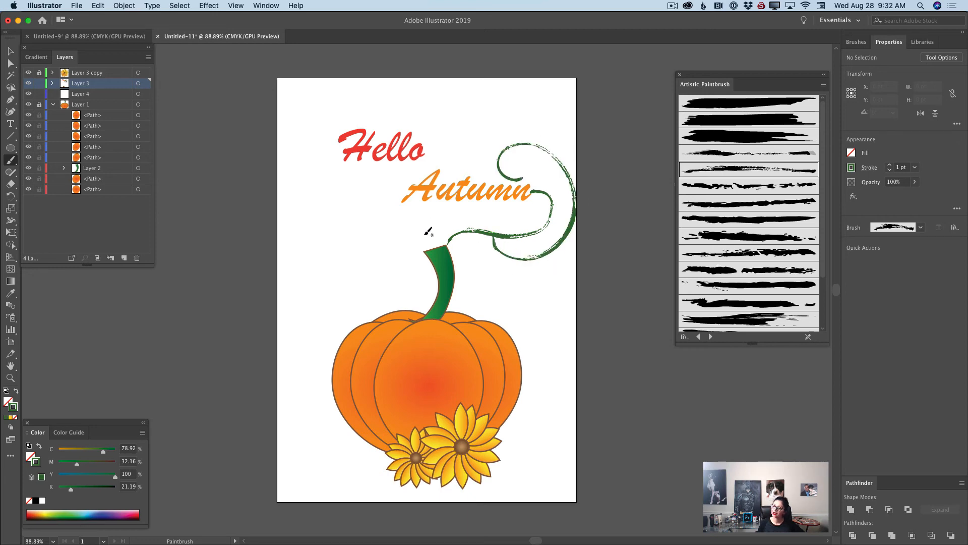
mouse_move(442, 246)
mouse_down()
mouse_move(401, 260)
mouse_move(421, 276)
mouse_move(441, 262)
mouse_move(435, 228)
mouse_move(355, 197)
mouse_move(360, 171)
mouse_up()
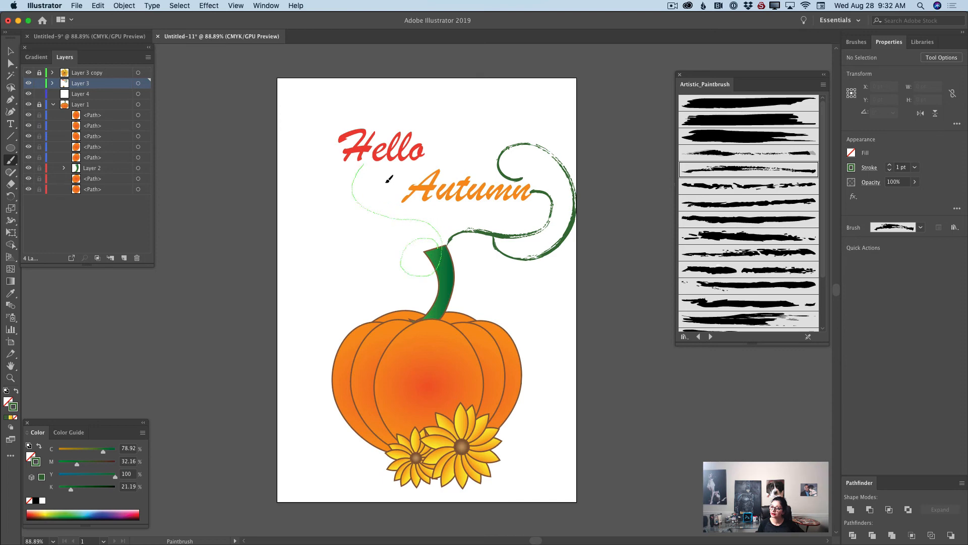